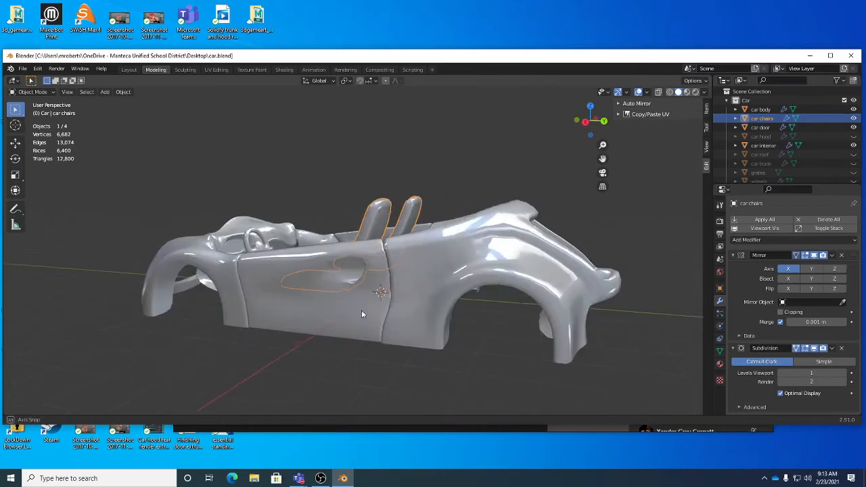
- Select the car body, then unhide the car hood and car roof objects
click(491, 280)
middle_drag(428, 313, 472, 313)
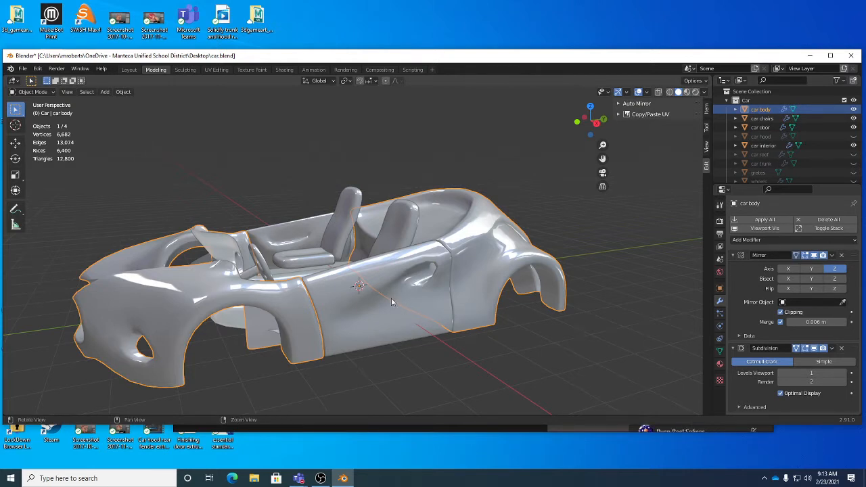
mouse_move(391, 297)
middle_down()
mouse_move(370, 293)
mouse_move(393, 295)
middle_up()
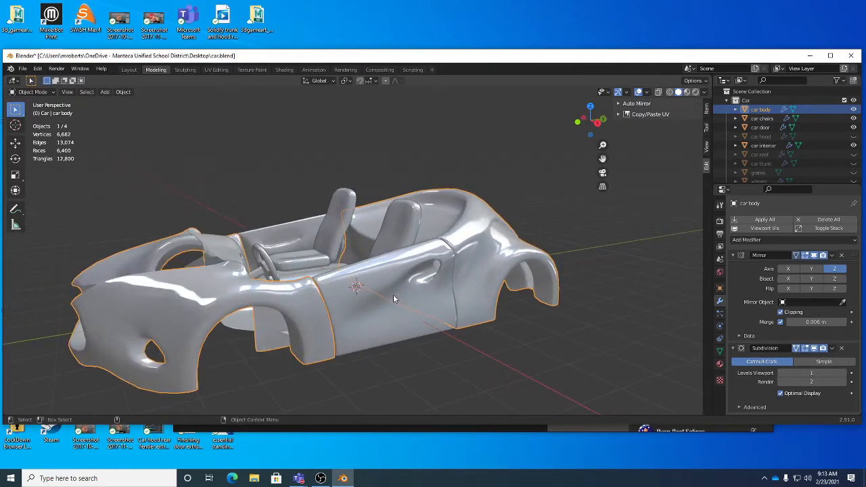
click(855, 136)
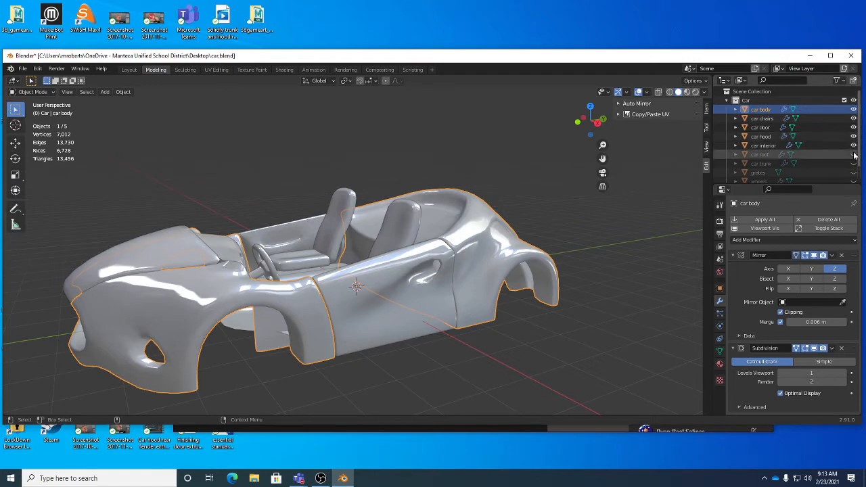
click(854, 155)
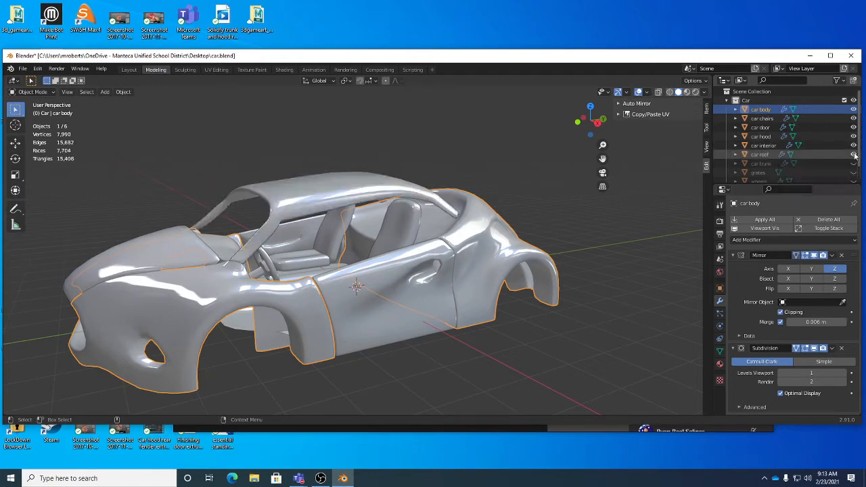
- Examine how the roof, doors and interior fit the car body from the front, side and rear
middle_drag(392, 237, 426, 237)
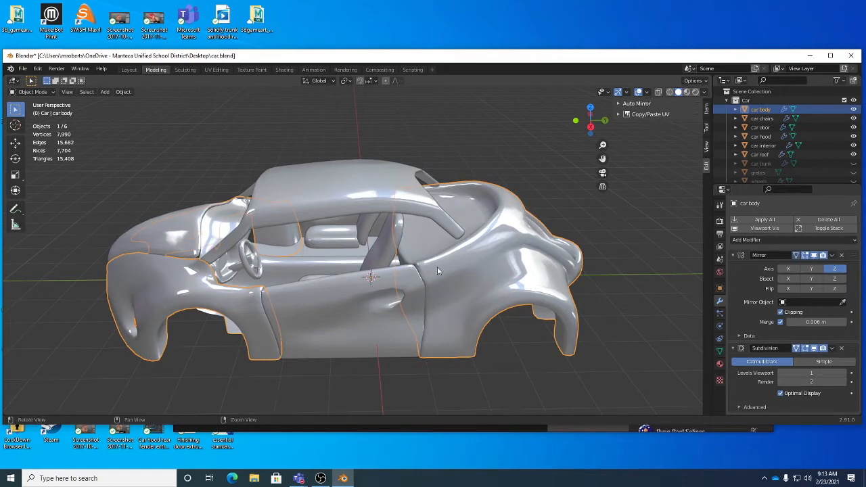
middle_drag(437, 267, 349, 239)
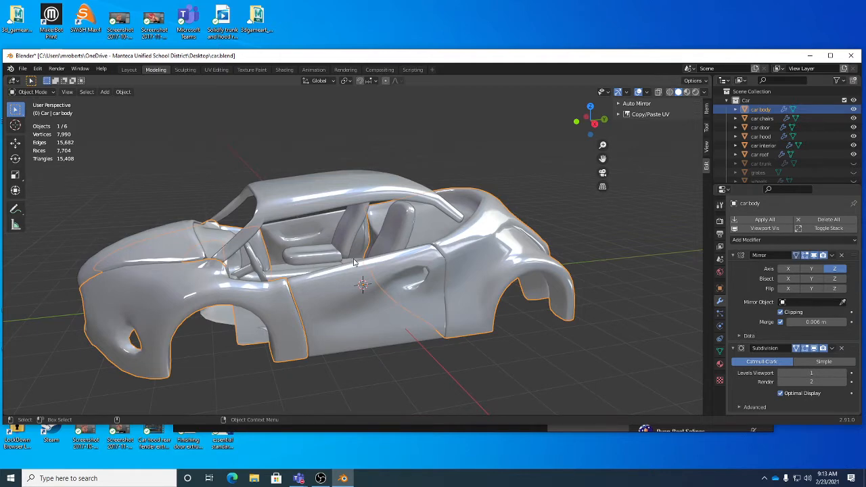
middle_drag(354, 263, 332, 246)
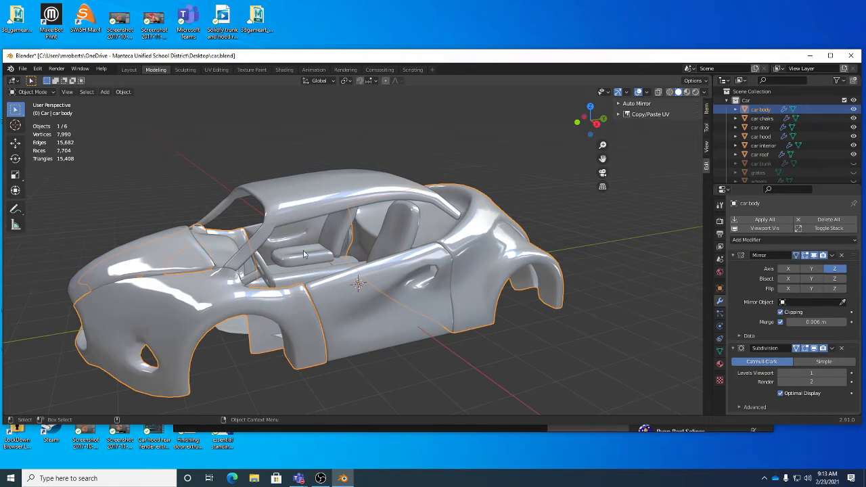
middle_drag(303, 251, 281, 257)
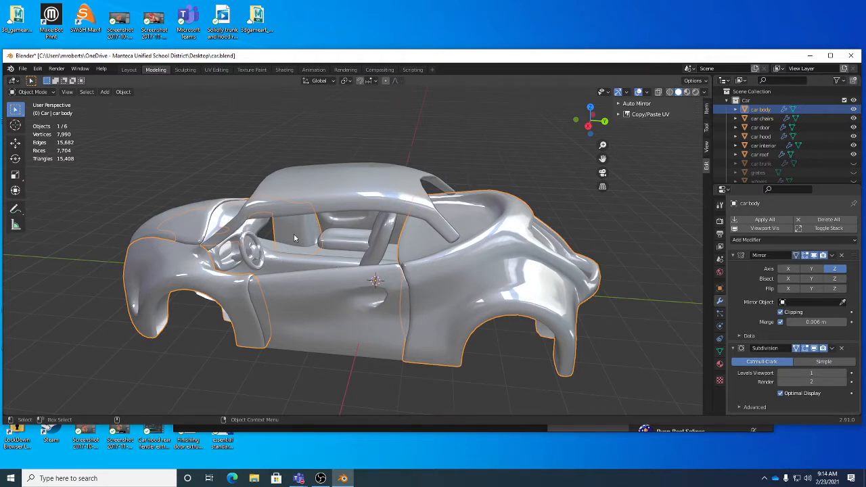
middle_drag(294, 238, 353, 234)
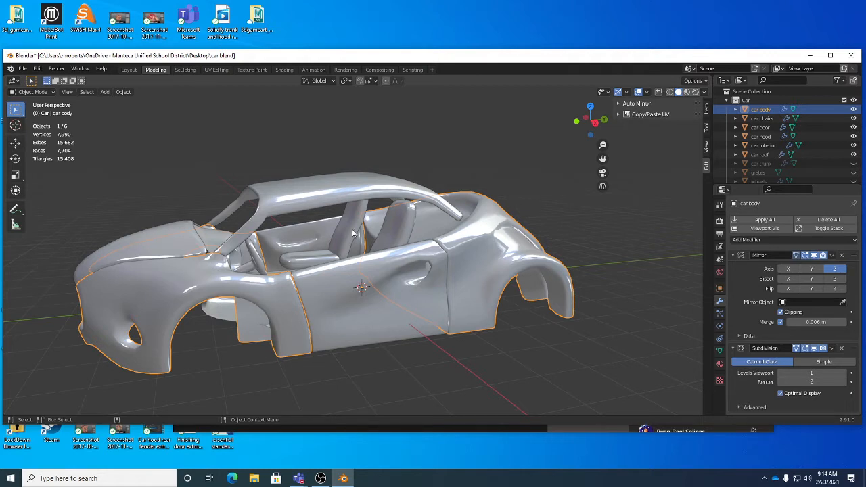
middle_drag(352, 231, 419, 207)
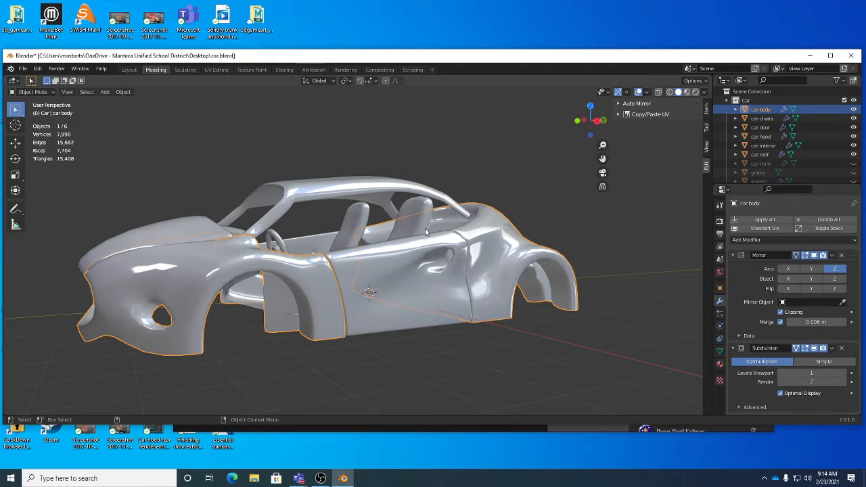
middle_drag(442, 264, 421, 276)
scroll(421, 276, up, 2)
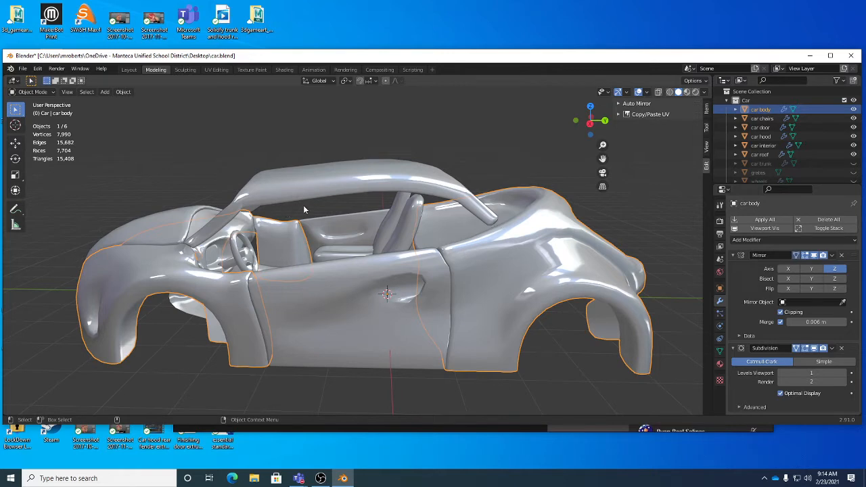
middle_drag(304, 209, 326, 234)
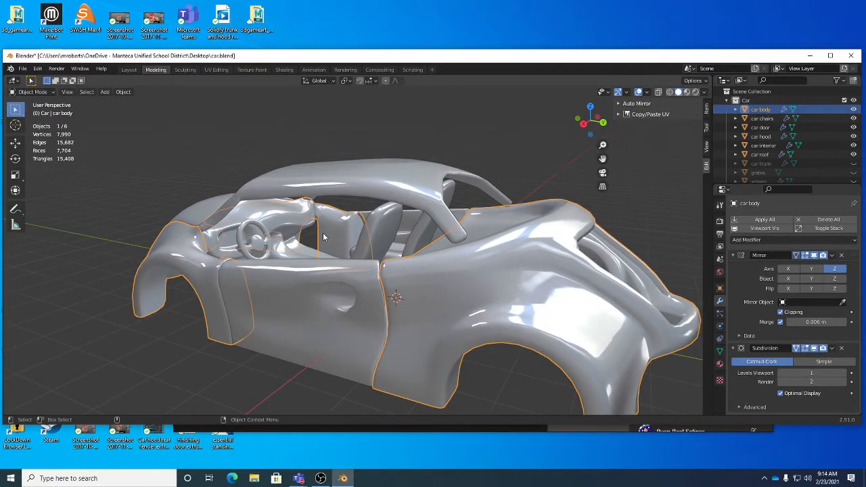
middle_drag(373, 295, 320, 281)
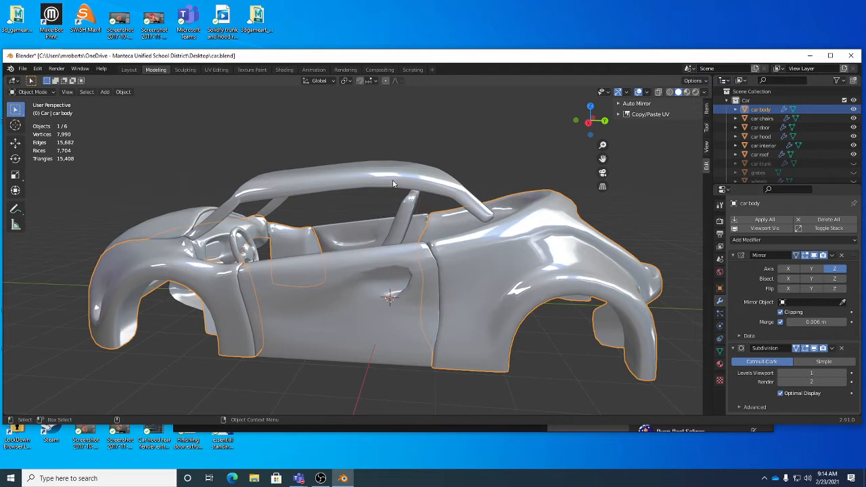
- Enter Edit Mode on the car roof and select the two faces at the end of its rear pillar
middle_drag(341, 212, 383, 239)
click(429, 188)
scroll(417, 233, up, 3)
scroll(448, 230, down, 1)
key(Tab)
click(484, 259)
shift+click(484, 260)
key(KP_Decimal)
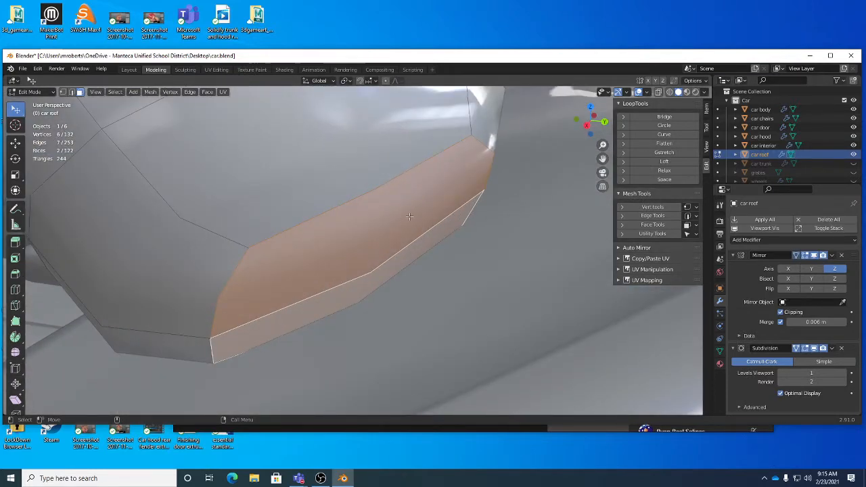
middle_drag(474, 242, 319, 245)
key(Home)
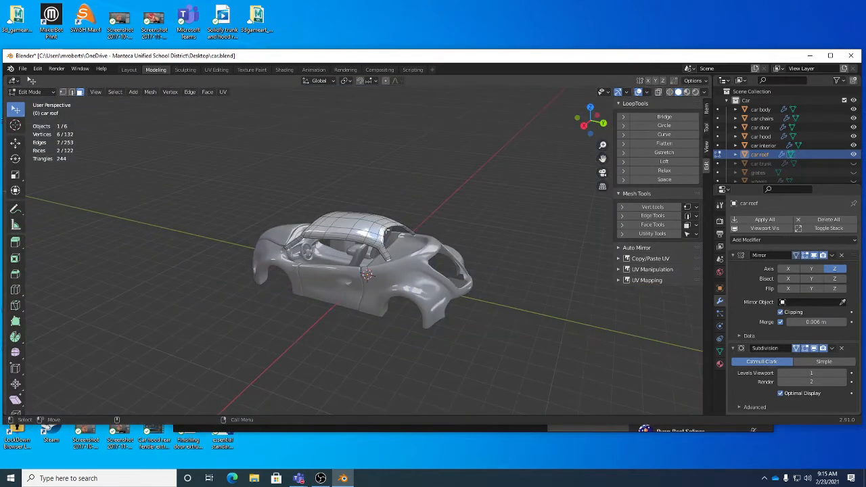
key(KP_Decimal)
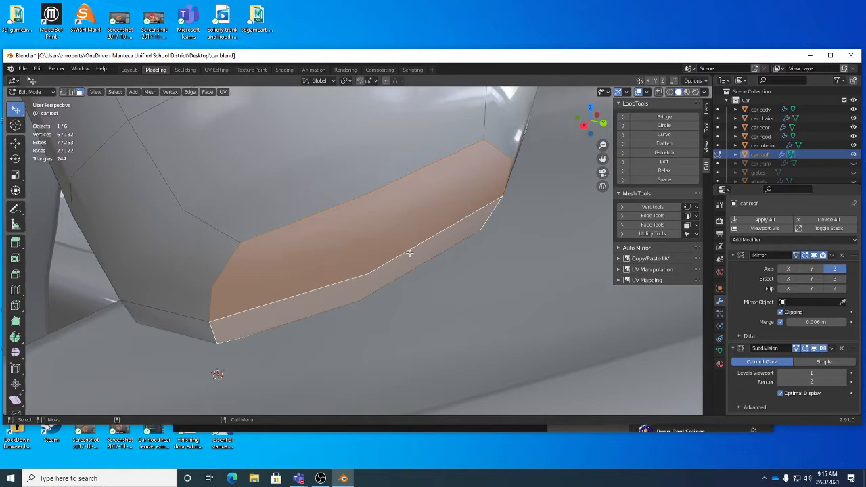
- Set the transform orientation to Normal and move the pillar's end faces outward and down toward the car body
middle_drag(409, 253, 371, 254)
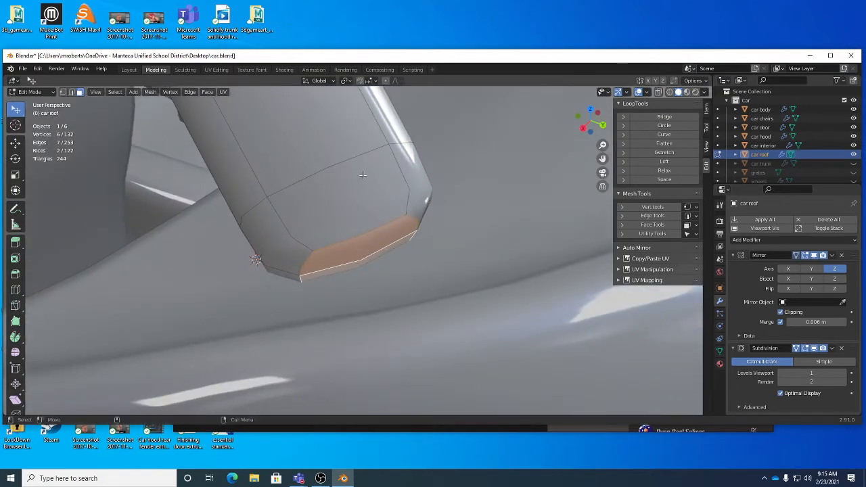
key(w)
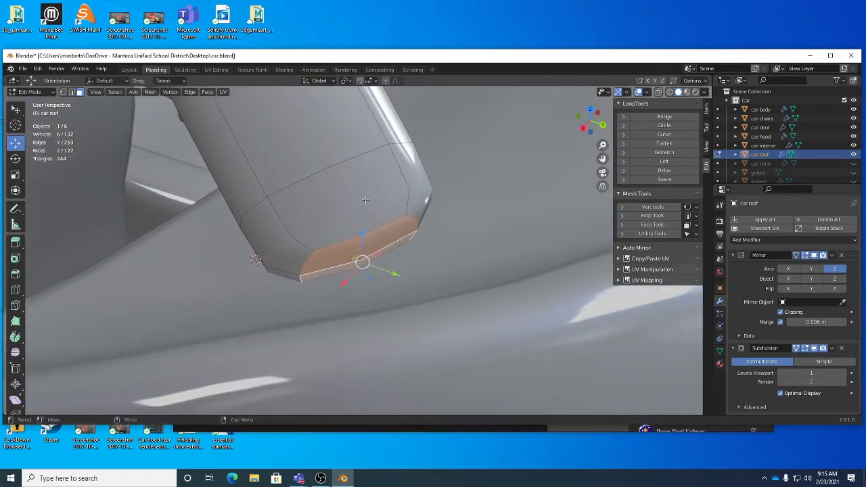
click(321, 81)
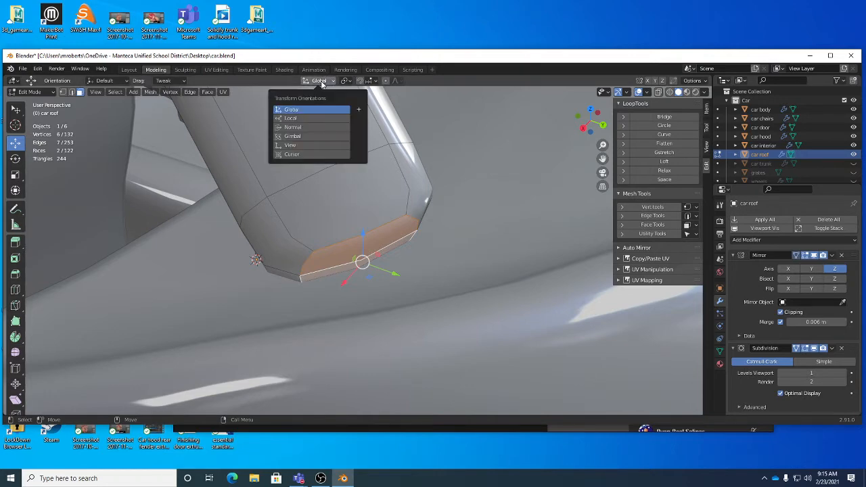
click(318, 127)
middle_drag(420, 217, 513, 211)
middle_drag(407, 275, 395, 273)
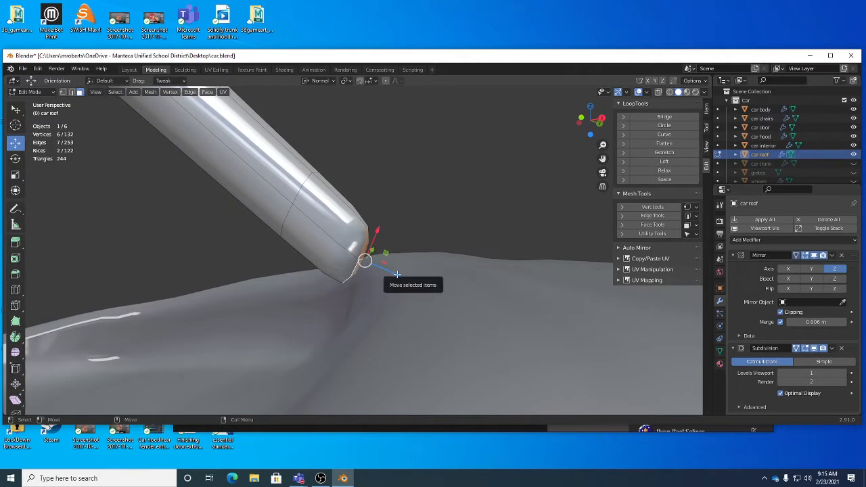
drag(395, 273, 468, 318)
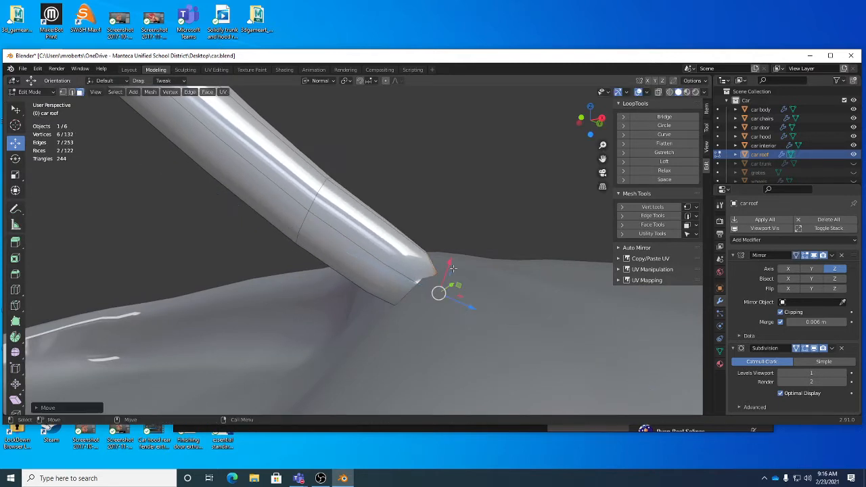
drag(450, 262, 434, 319)
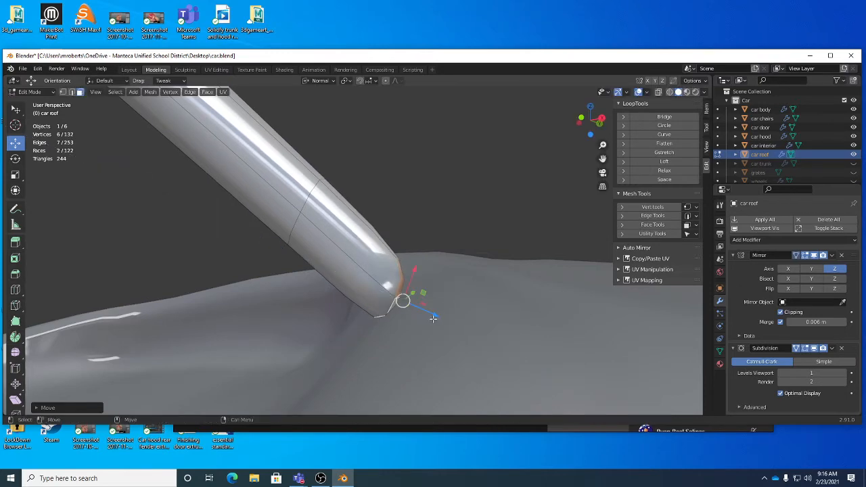
- Activate the Rotate tool, select one edge at the pillar's end and create a custom transform orientation from it
key(shift+space)
key(r)
middle_drag(450, 277, 370, 287)
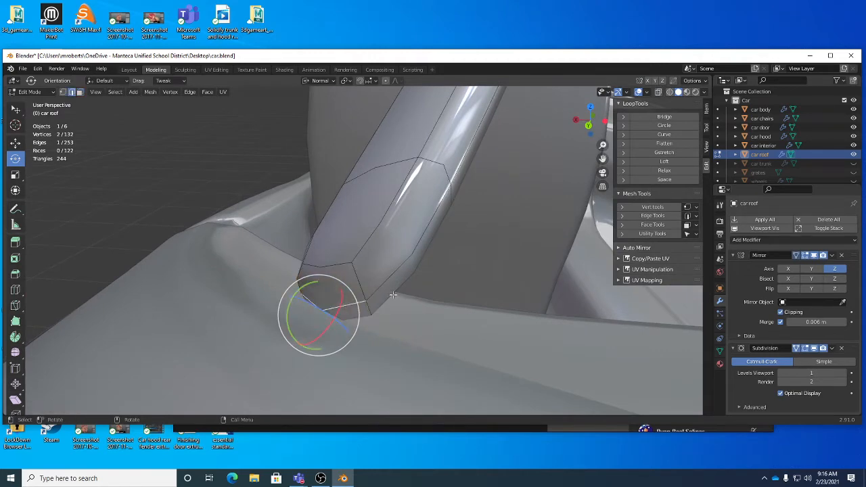
middle_drag(393, 296, 391, 239)
alt+drag(370, 240, 445, 294)
key(alt+x)
click(324, 80)
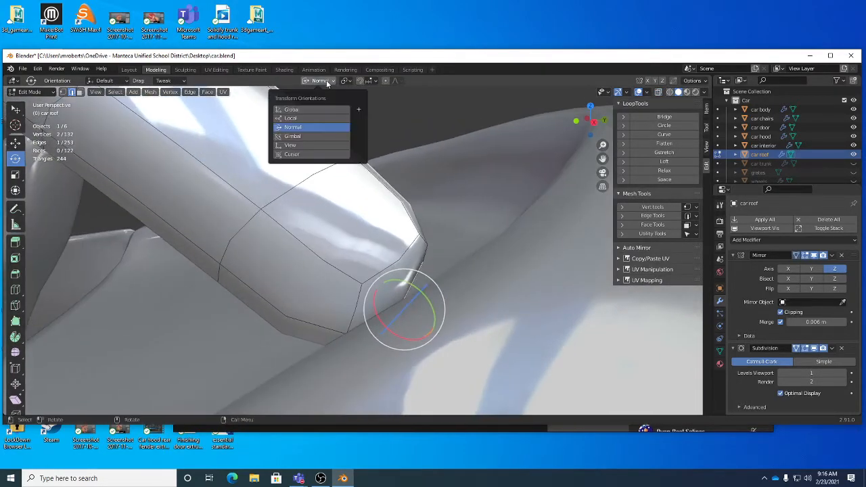
right_click(358, 111)
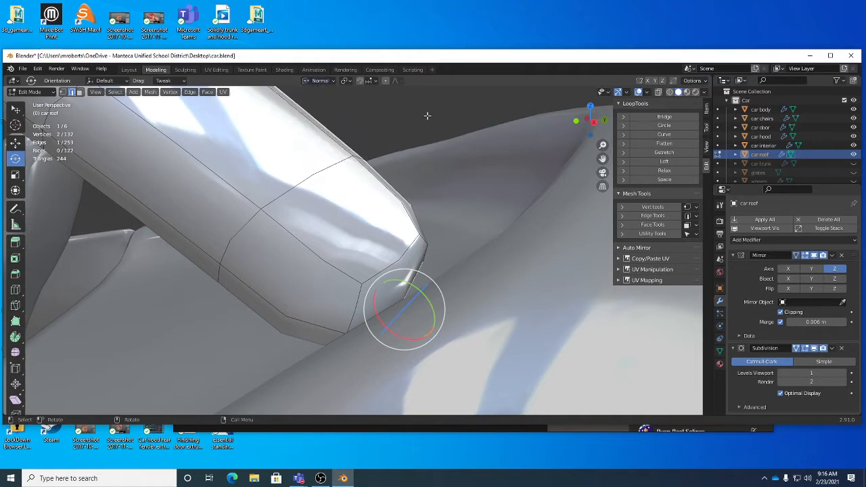
click(323, 79)
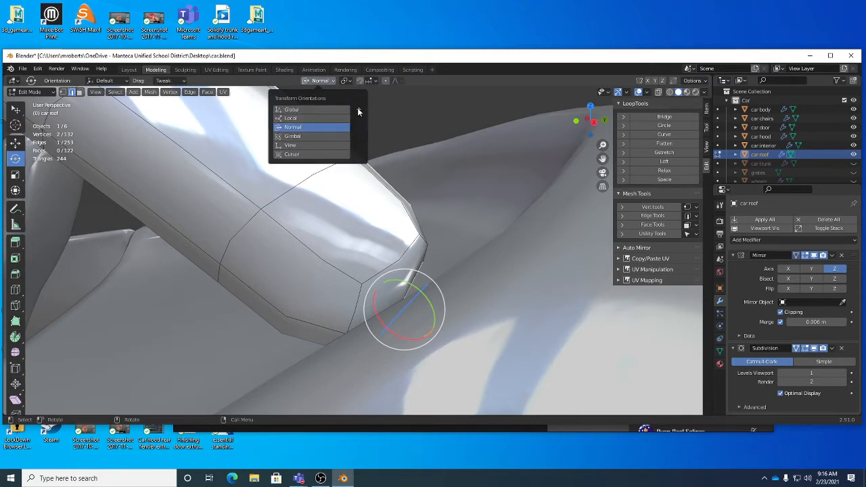
click(358, 111)
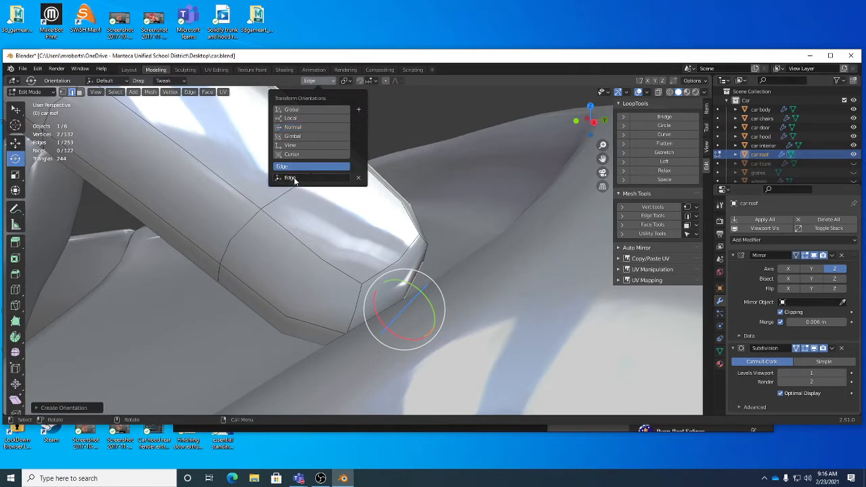
right_click(358, 181)
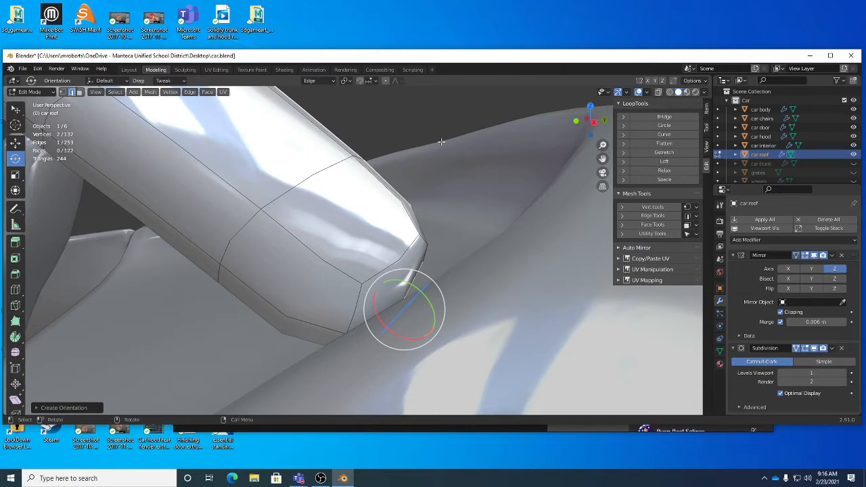
- Reselect the pillar's two end faces and compare the Global and Normal transform orientations before choosing the custom Edge orientation
key(3)
click(411, 272)
alt+drag(464, 284, 434, 245)
shift+click(387, 317)
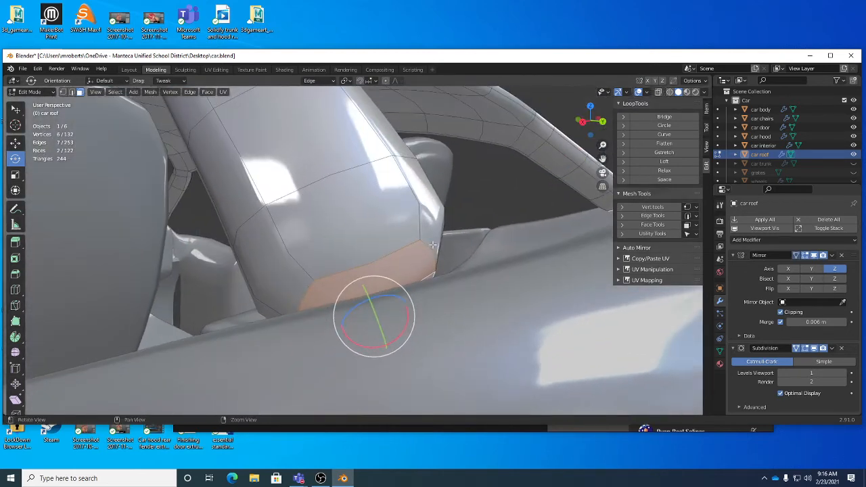
click(329, 83)
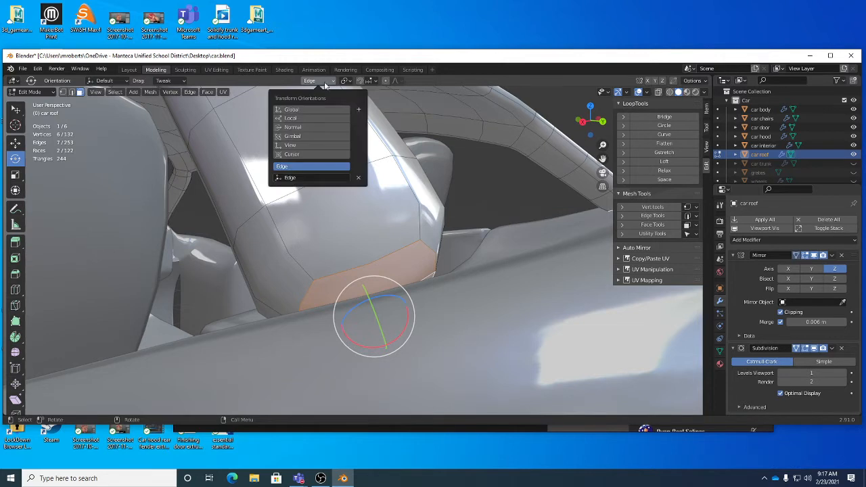
click(317, 109)
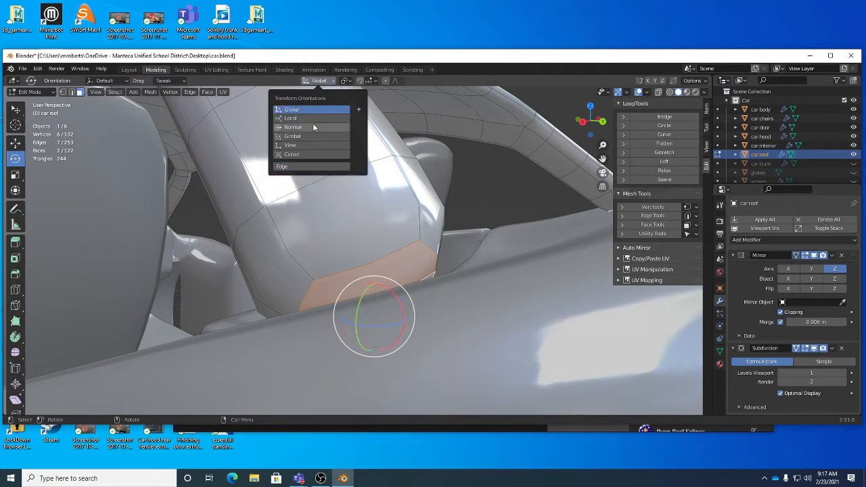
click(314, 126)
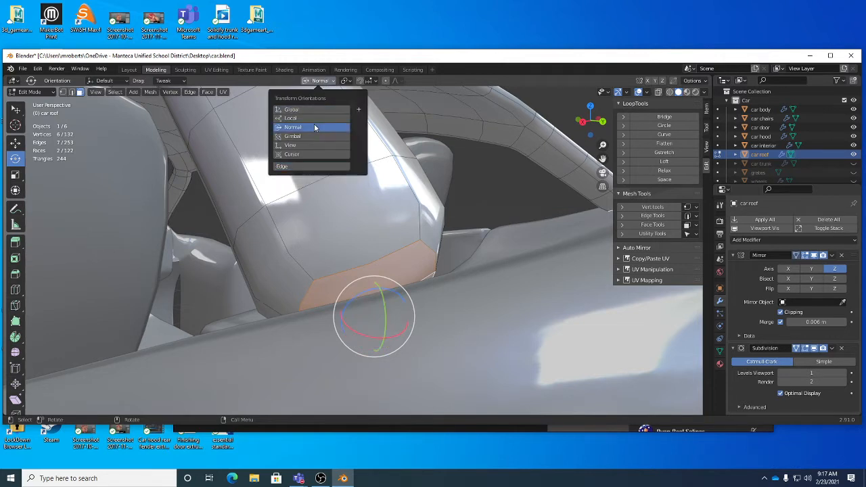
click(309, 166)
- Rotate the pillar's two end faces in the Edge orientation to follow the body, and review the pivot point and orientation options
middle_drag(417, 353, 411, 331)
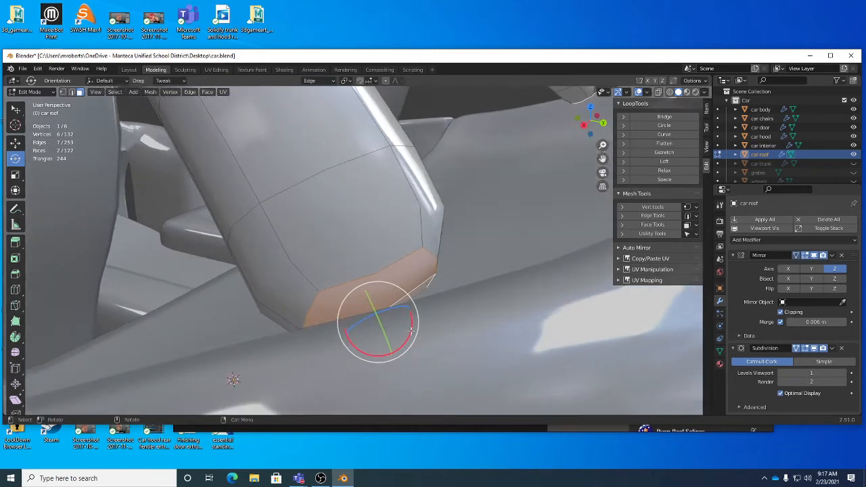
drag(411, 330, 410, 338)
middle_drag(410, 338, 421, 276)
drag(421, 276, 428, 292)
middle_drag(428, 292, 342, 139)
click(347, 81)
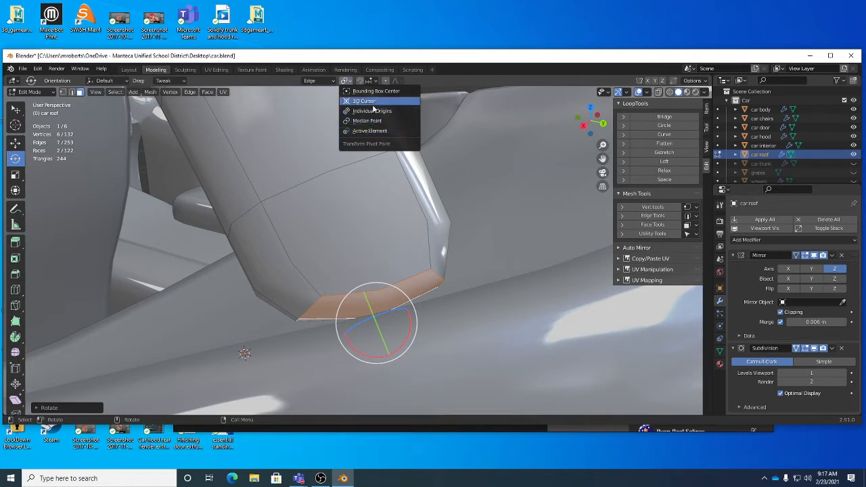
click(323, 82)
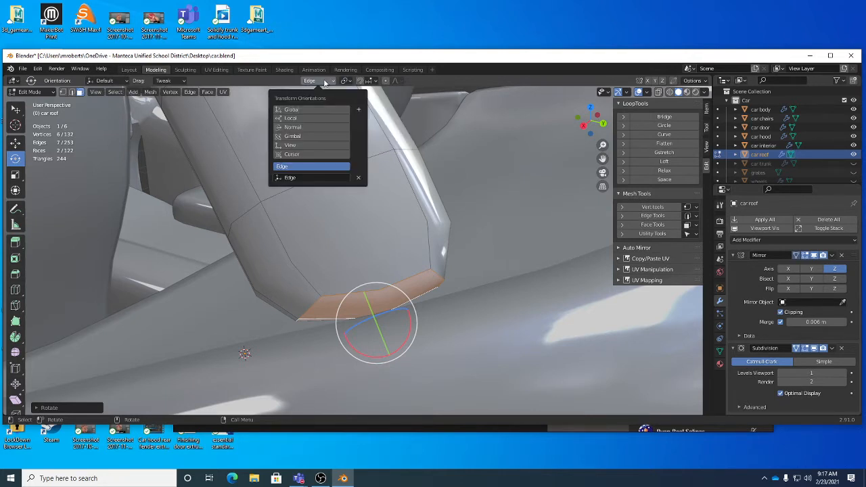
- Review the available transform orientations and delete the custom Edge orientation
mouse_move(346, 82)
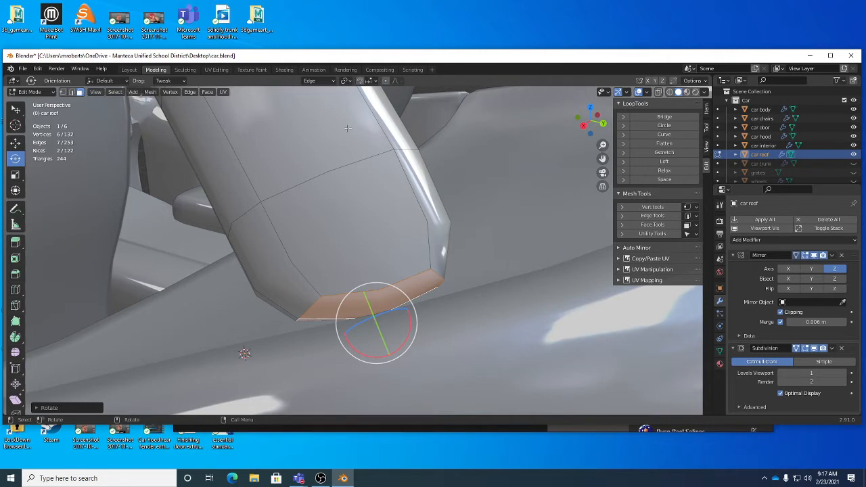
click(318, 83)
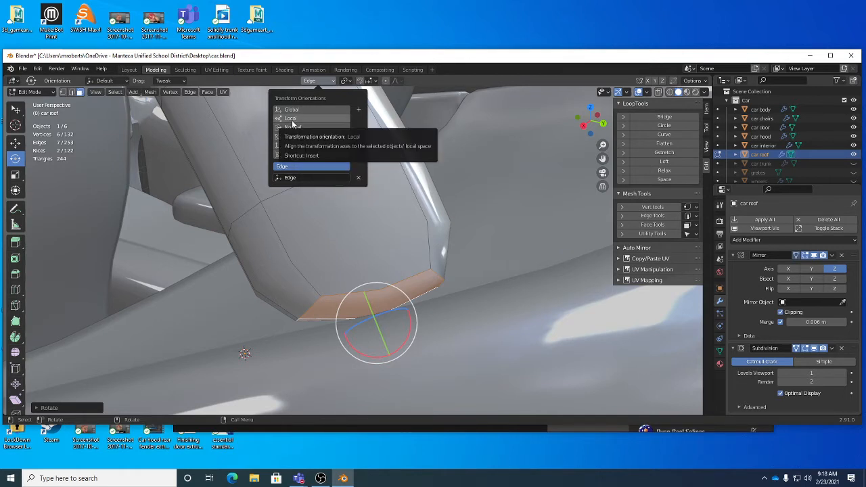
middle_drag(357, 240, 481, 233)
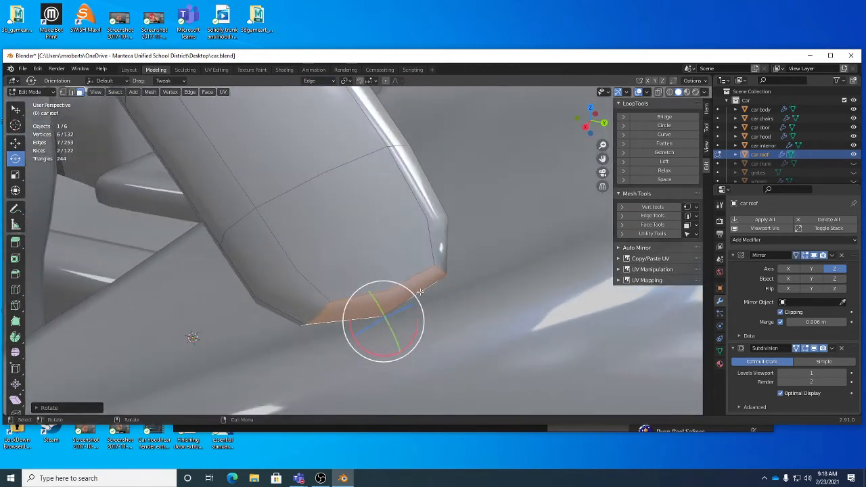
click(330, 81)
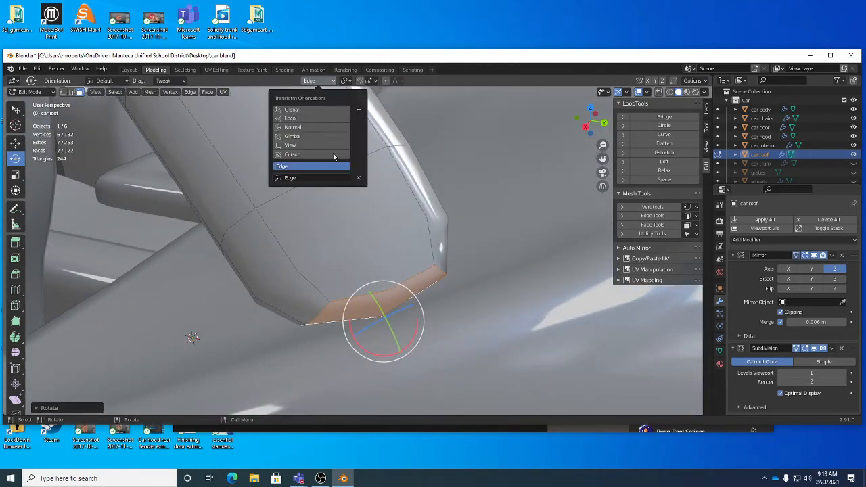
click(359, 177)
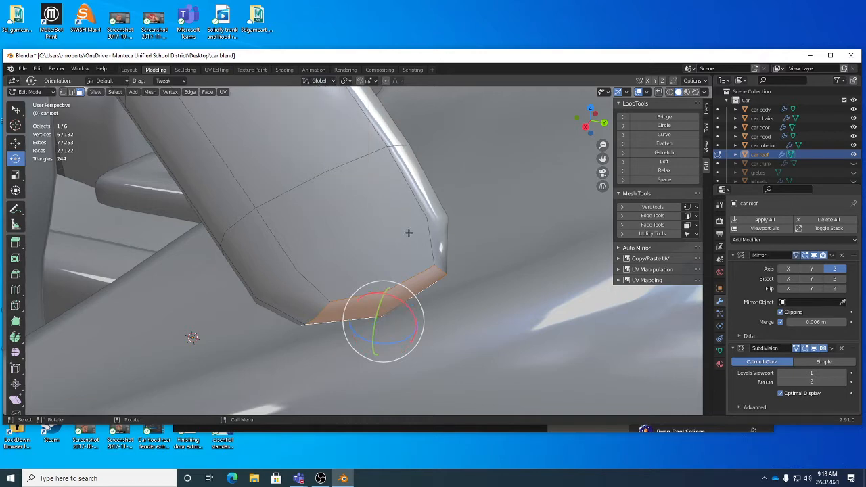
- Add one loop cut across the rear roof pillar close to its end, and clear the selection
middle_drag(425, 271, 399, 250)
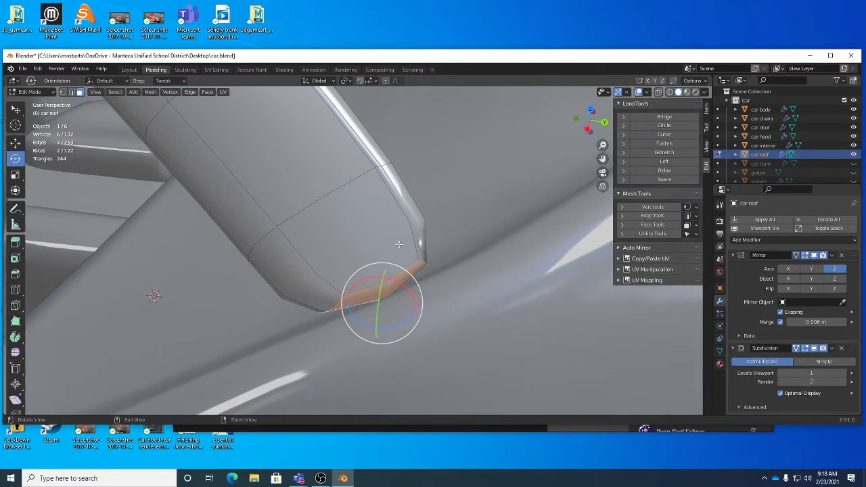
key(ctrl+r)
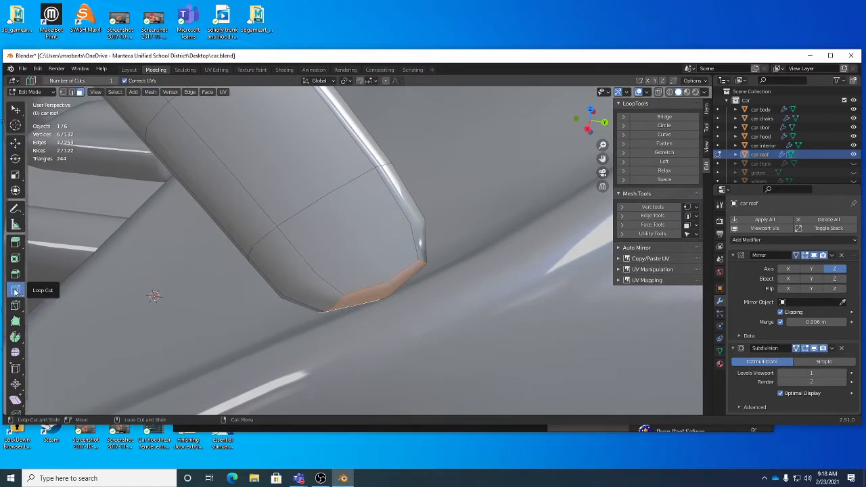
drag(310, 270, 336, 292)
middle_drag(397, 300, 292, 200)
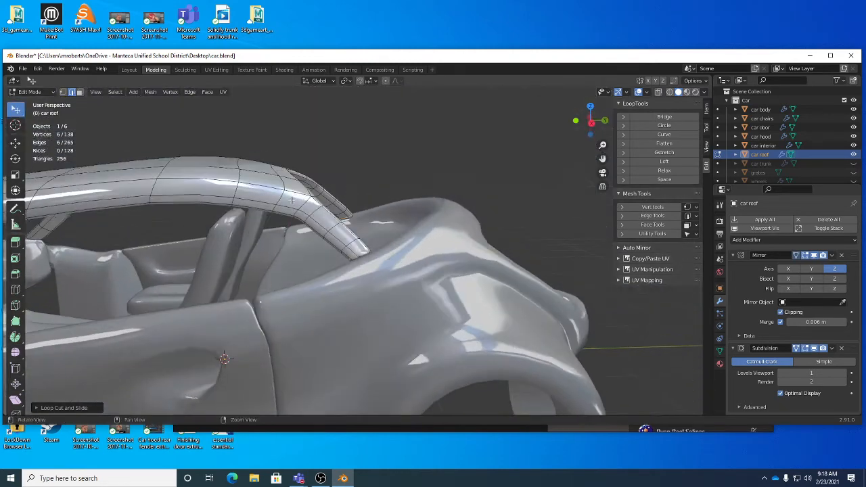
middle_drag(500, 161, 406, 249)
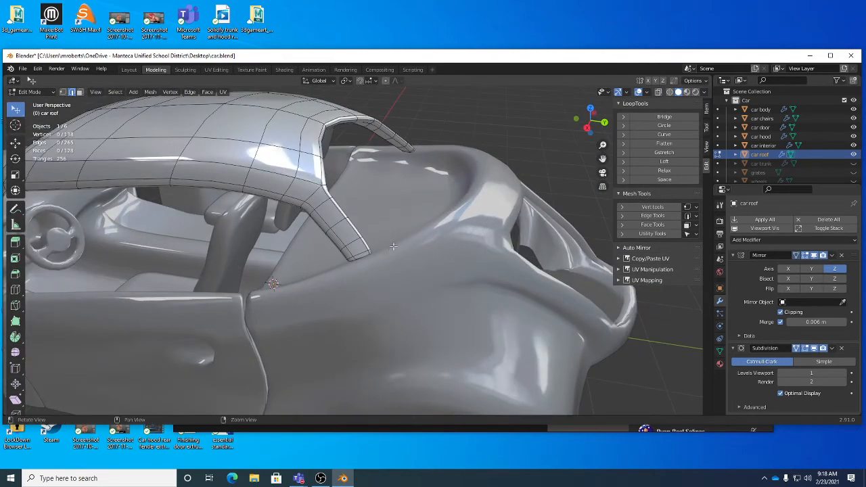
- Check the rear pillar's end close up against the car body and save the file
alt+drag(394, 246, 425, 248)
alt+right_drag(425, 248, 339, 223)
alt+middle_drag(339, 223, 278, 237)
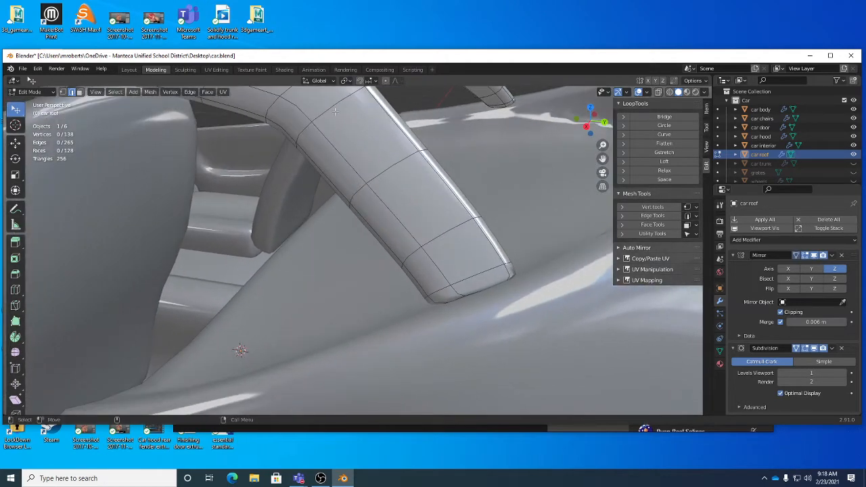
click(359, 81)
key(ctrl+s)
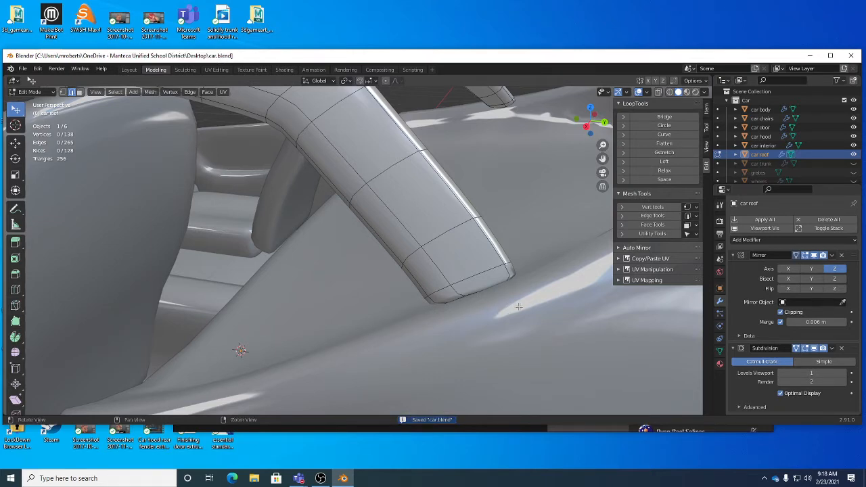
- Review the snapping options and the rear pillar's fit against the car body, and save the file again
alt+right_drag(505, 306, 478, 301)
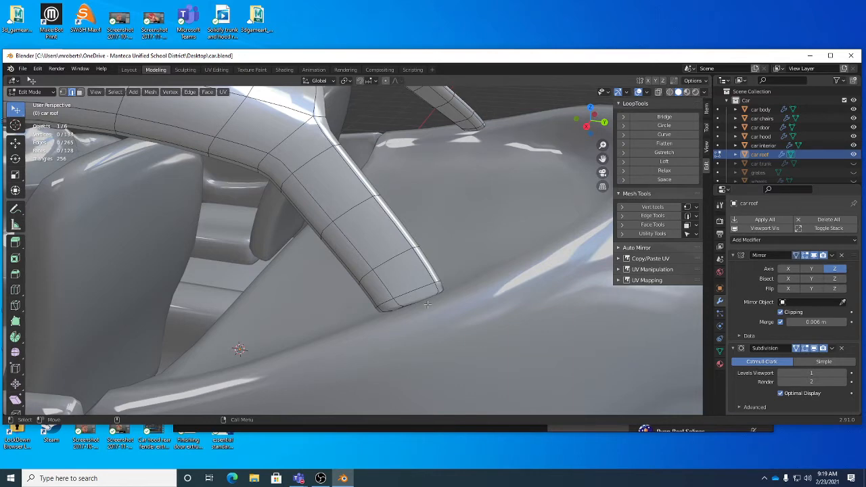
middle_drag(428, 305, 415, 288)
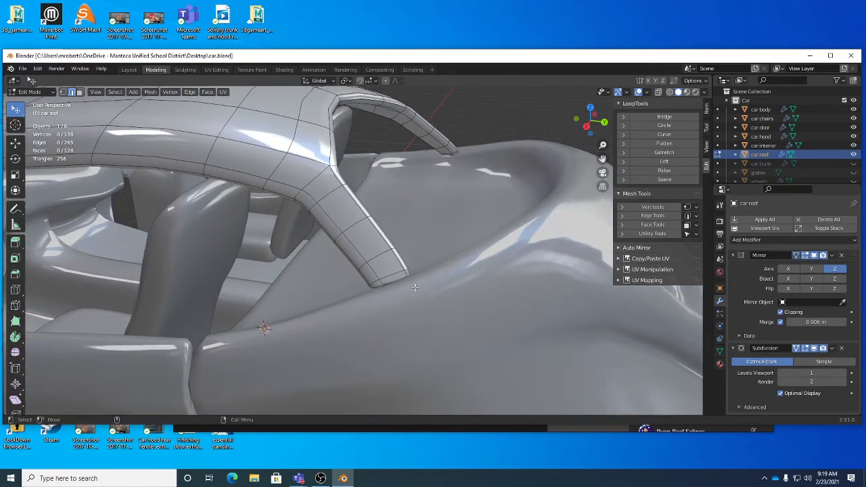
middle_drag(418, 292, 398, 255)
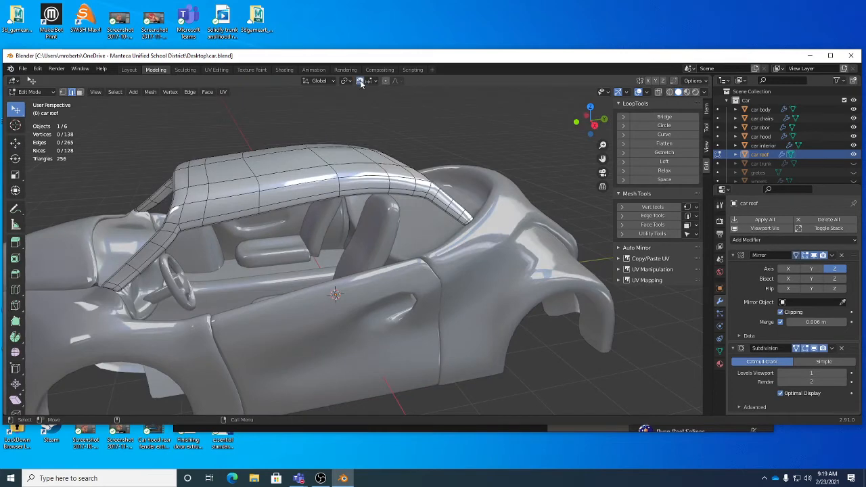
click(369, 80)
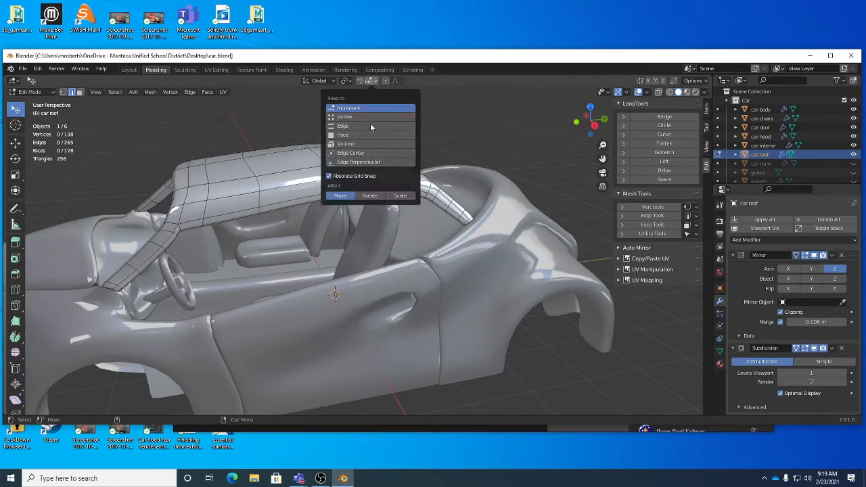
middle_drag(536, 236, 470, 257)
scroll(469, 257, up, 5)
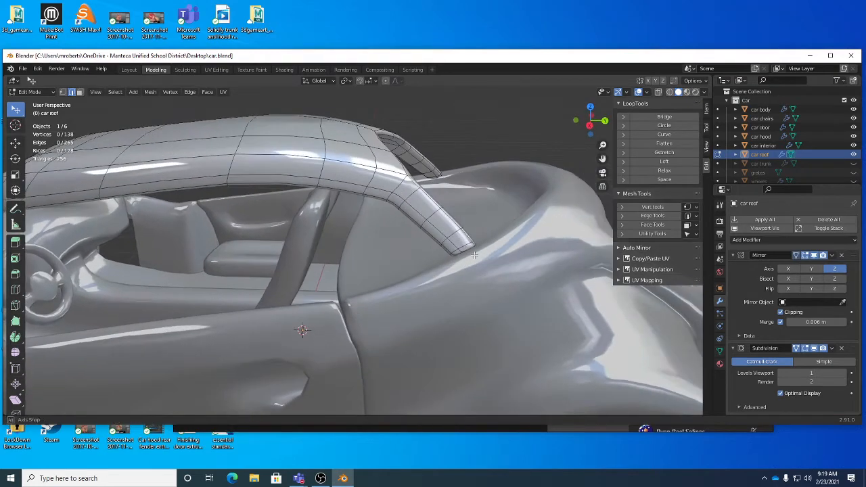
mouse_move(500, 264)
middle_down()
mouse_move(489, 266)
mouse_move(495, 270)
middle_up()
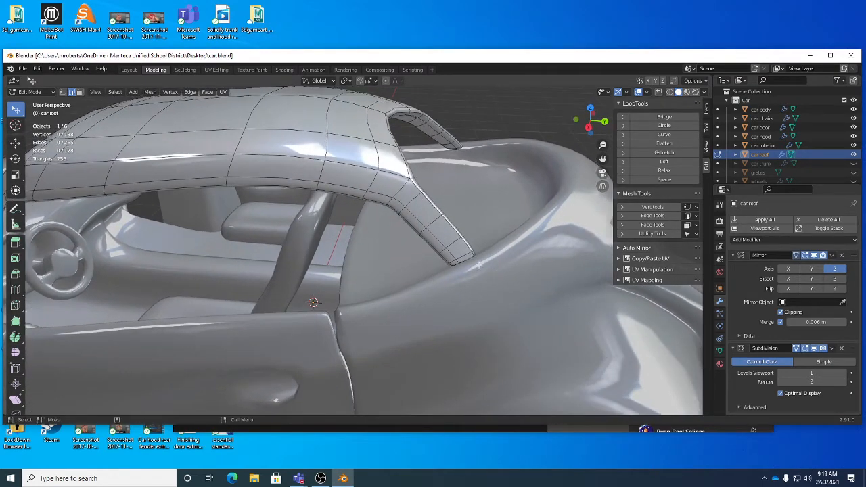
scroll(452, 265, down, 4)
middle_drag(409, 230, 367, 183)
key(ctrl+s)
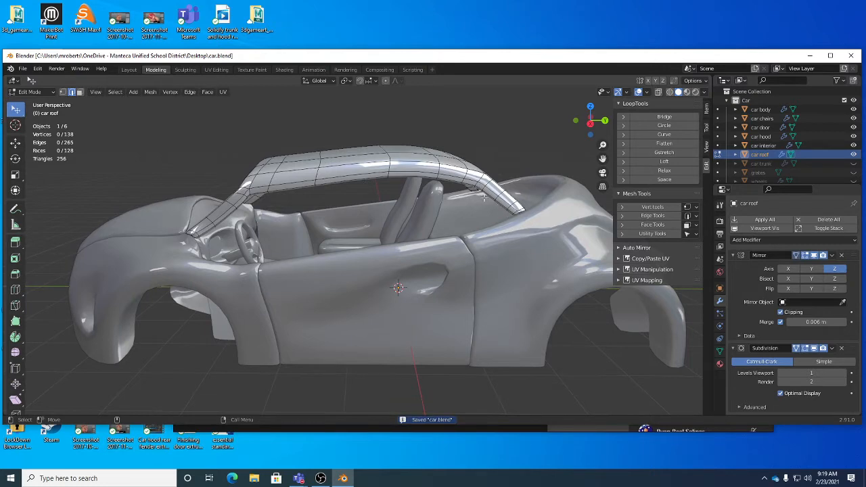
- Examine the roof, pillars and window openings from the side, rear and front of the car
middle_drag(449, 215, 237, 235)
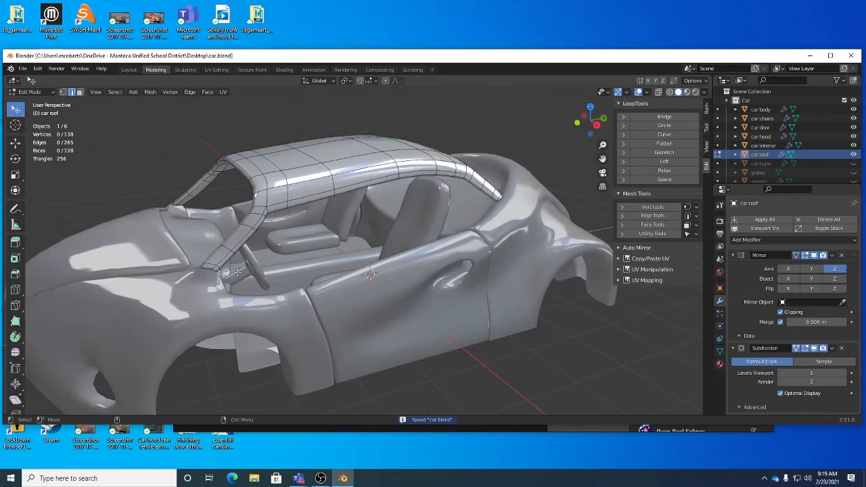
middle_drag(237, 272, 445, 195)
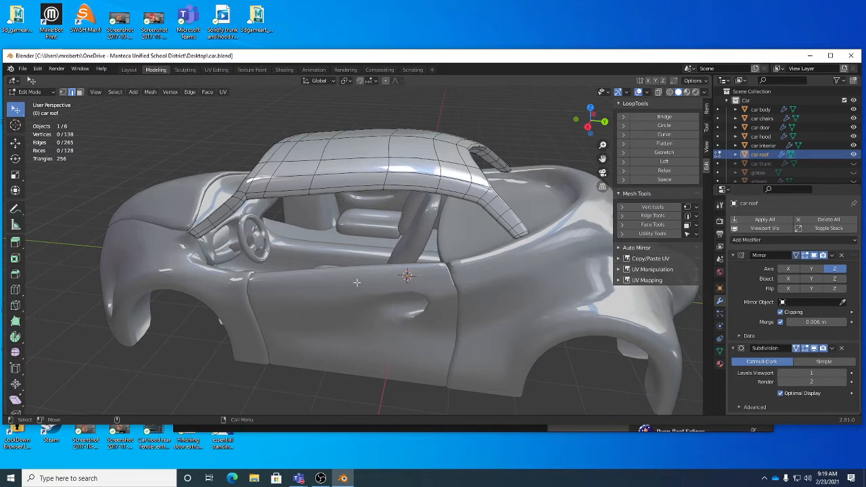
middle_drag(357, 282, 449, 212)
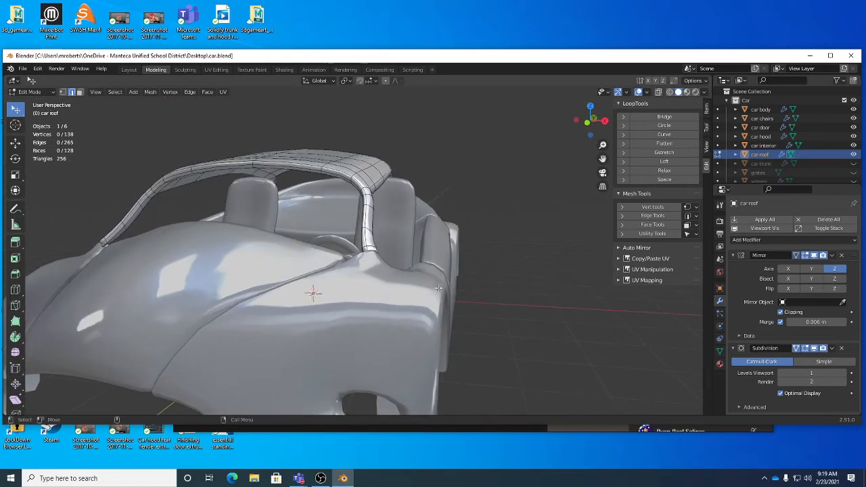
middle_drag(428, 257, 449, 254)
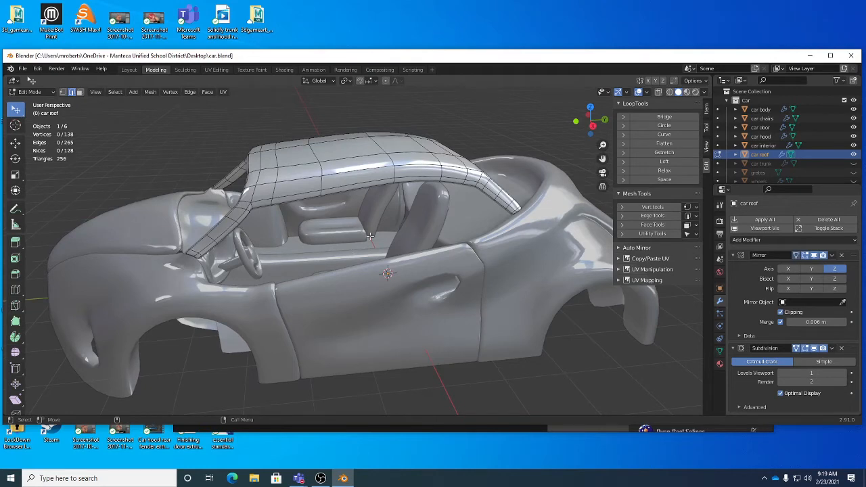
middle_drag(387, 207, 331, 202)
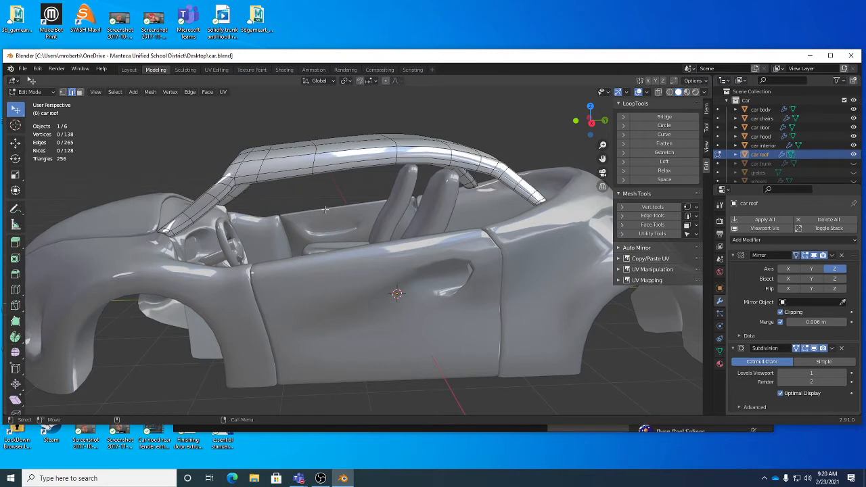
mouse_move(325, 210)
middle_down()
mouse_move(293, 180)
mouse_move(365, 215)
mouse_move(331, 208)
middle_up()
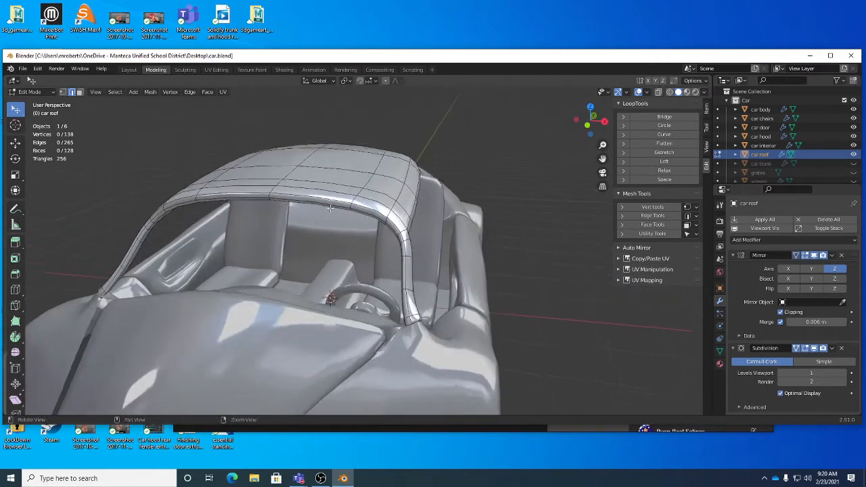
- Select three faces along the inner rim of the roof's front window opening in face mode and duplicate them
alt+drag(330, 208, 339, 207)
alt+right_drag(338, 207, 356, 221)
key(3)
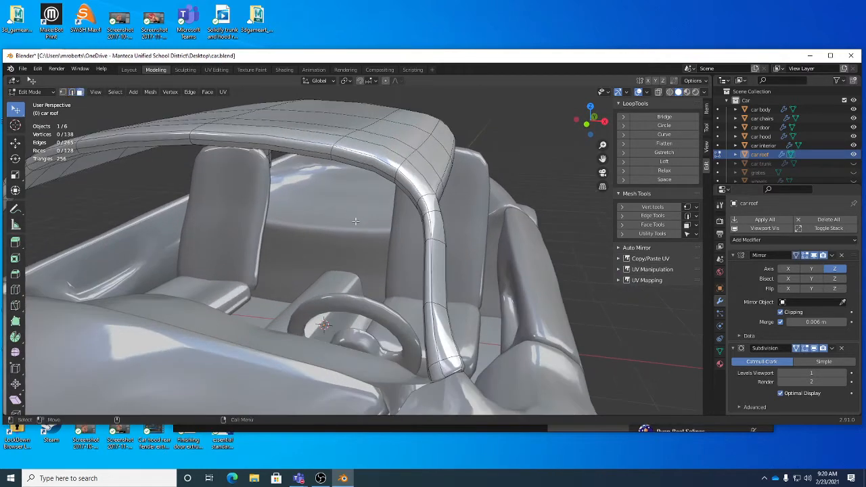
middle_drag(247, 154, 419, 207)
click(371, 144)
shift+click(384, 147)
shift+click(503, 211)
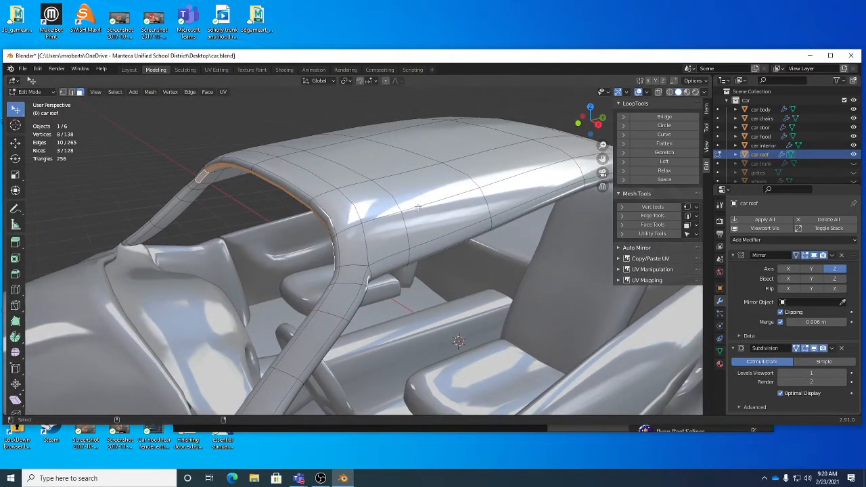
key(shift+d)
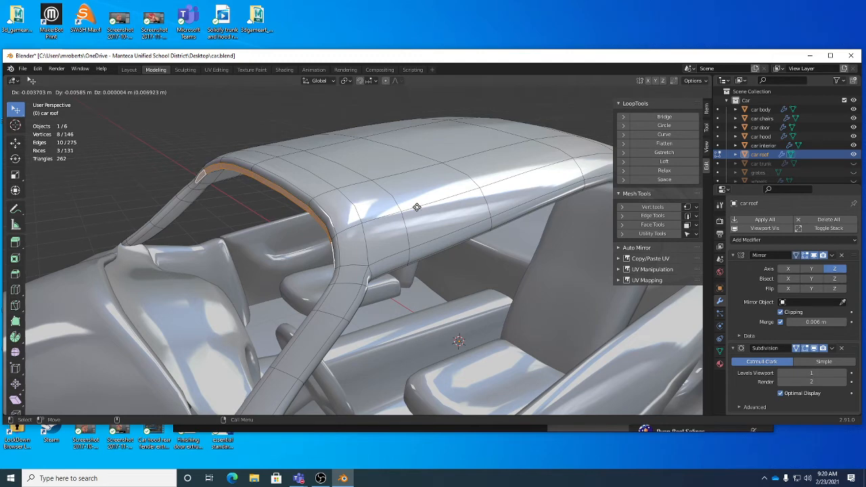
click(417, 207)
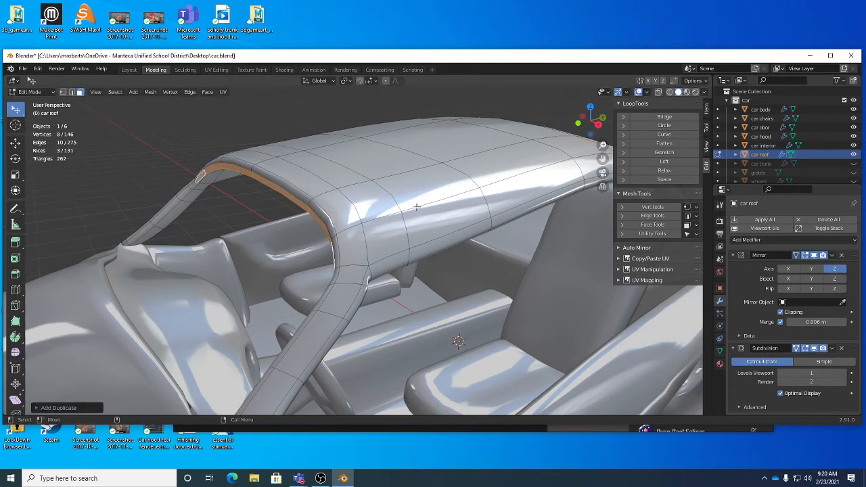
- Separate the duplicated rim faces into their own object and select only that object in Object Mode
middle_drag(287, 245, 333, 227)
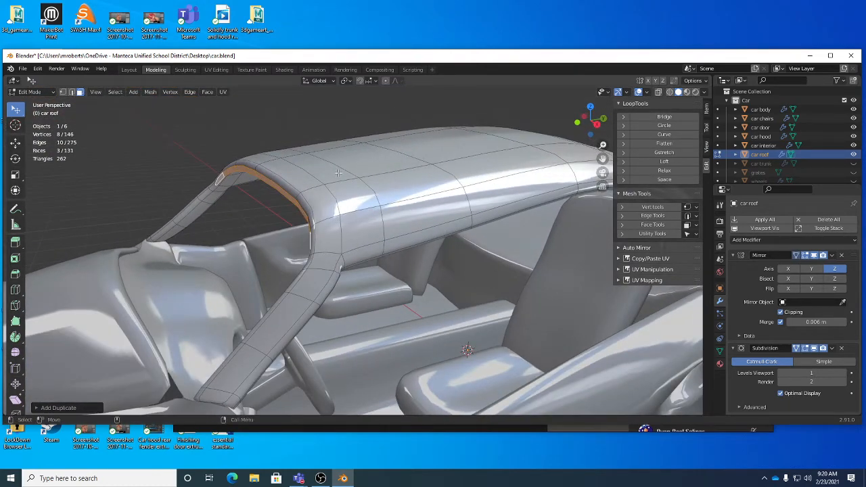
right_click(372, 179)
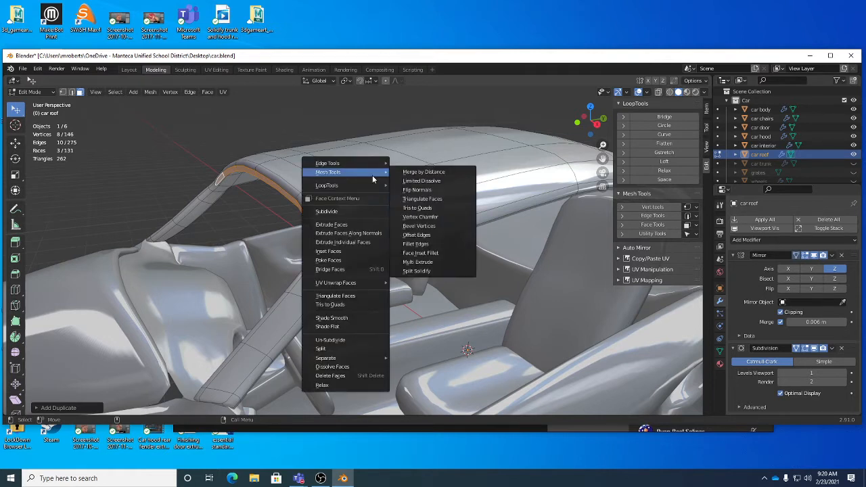
mouse_move(340, 358)
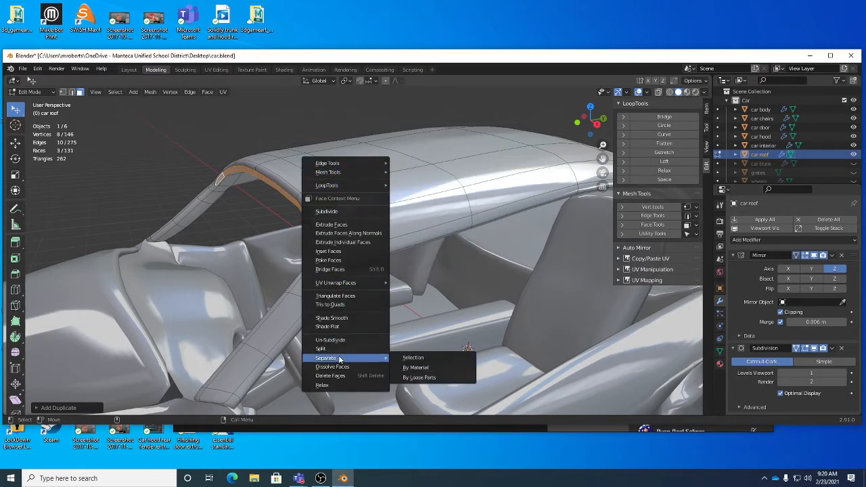
click(410, 358)
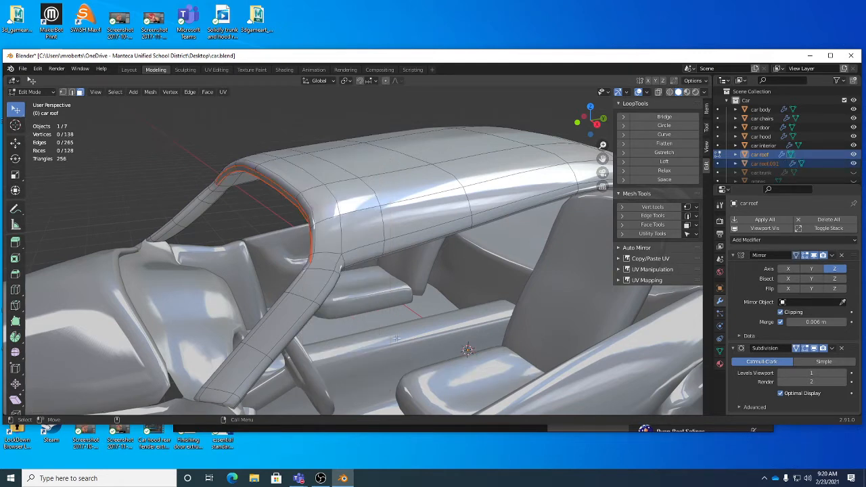
middle_drag(276, 186, 305, 215)
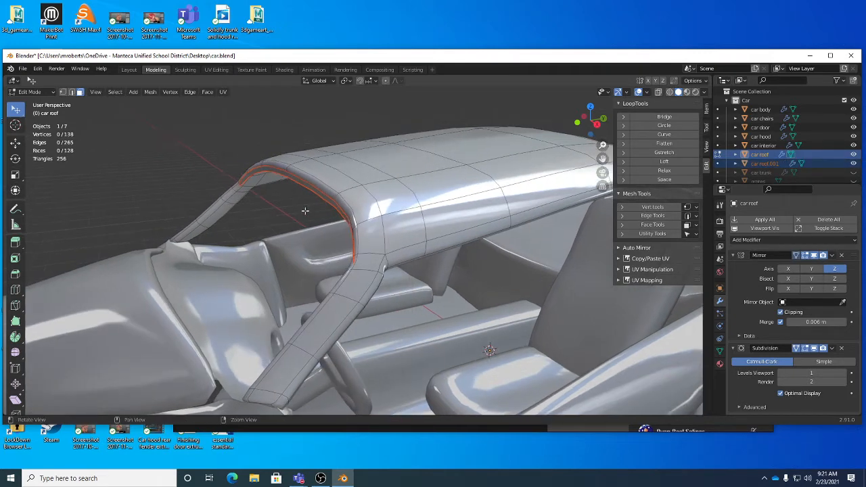
key(Tab)
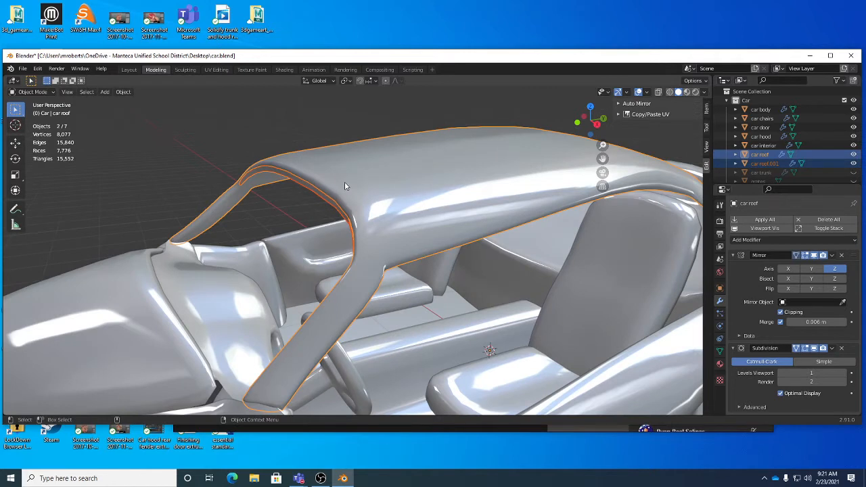
click(329, 198)
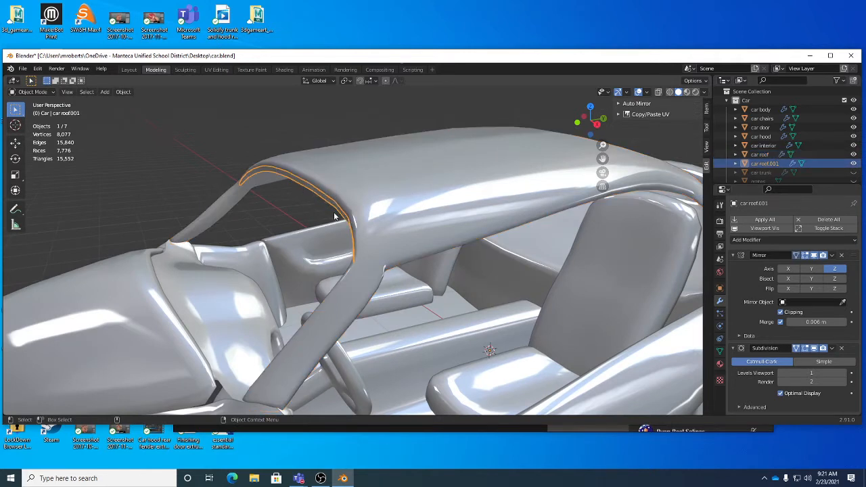
- Examine the car interior's mesh around the dashboard and front pillars in Edit Mode
click(381, 197)
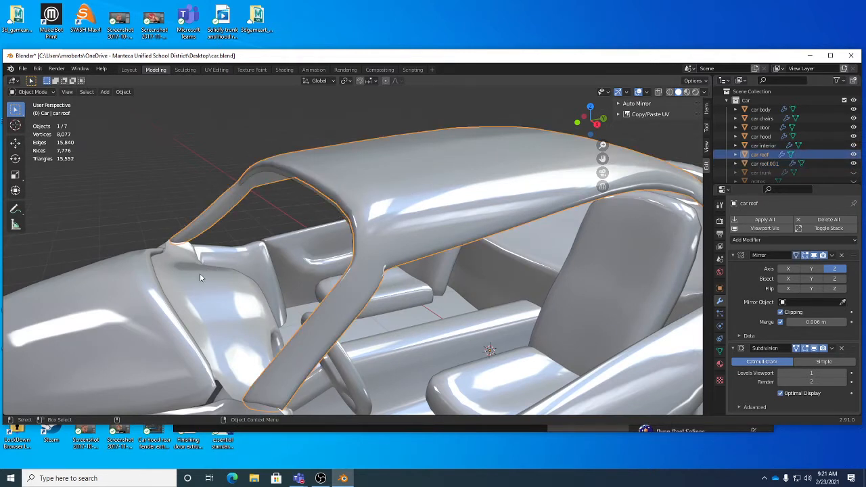
click(183, 295)
middle_drag(183, 296, 264, 271)
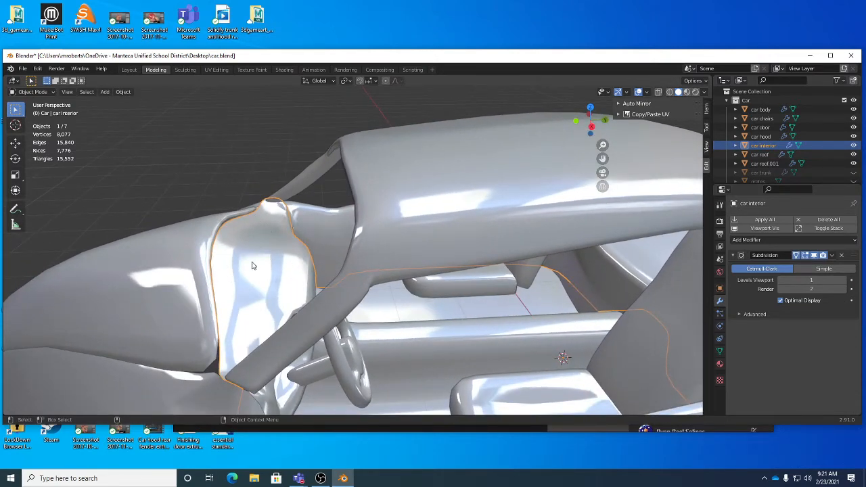
key(Tab)
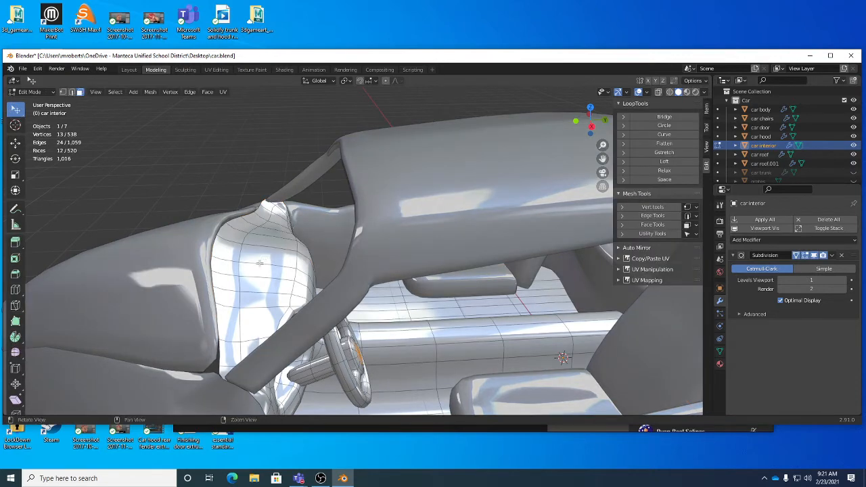
middle_drag(266, 261, 270, 218)
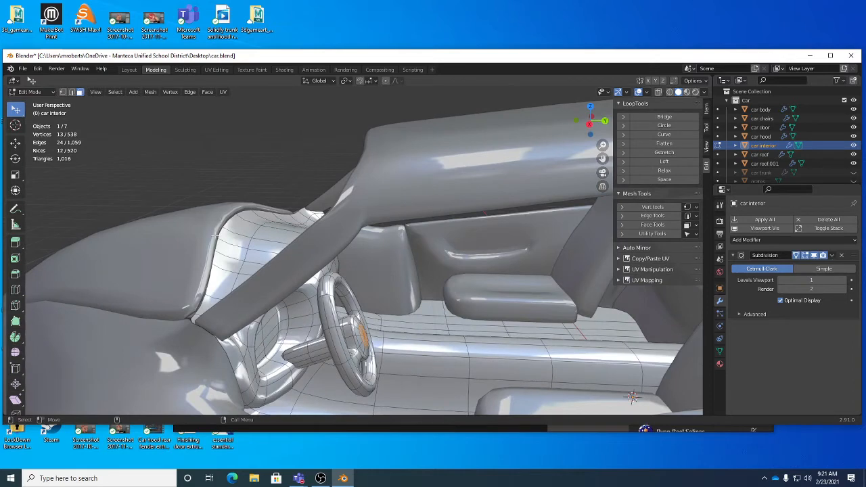
scroll(216, 236, up, 4)
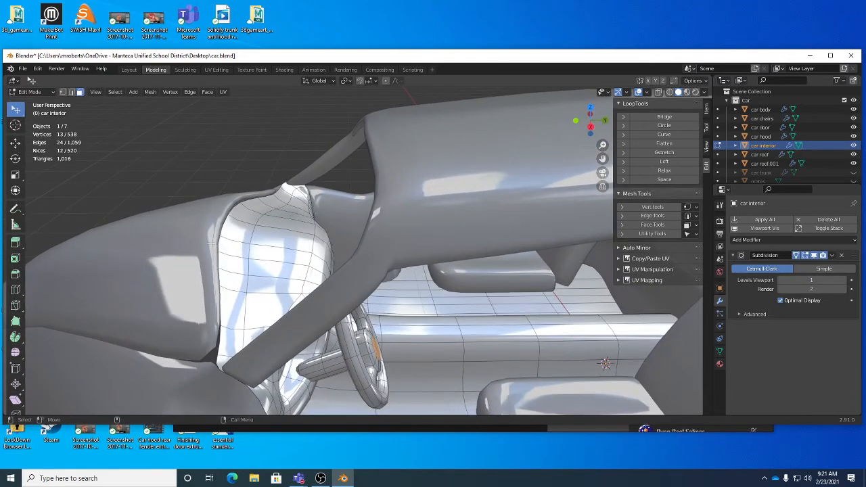
key(Tab)
- Select three faces along the car hood's rear rim, facing the dashboard, in Edit Mode
click(216, 244)
scroll(220, 244, down, 2)
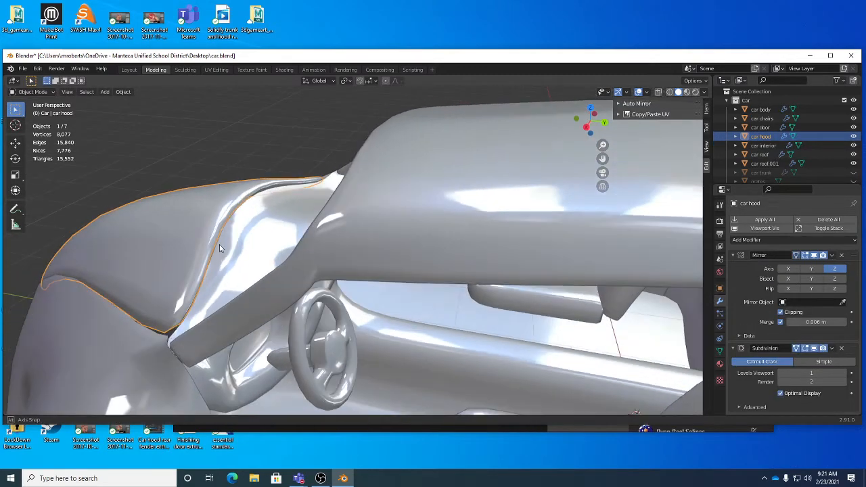
key(Tab)
middle_drag(226, 250, 173, 272)
click(170, 273)
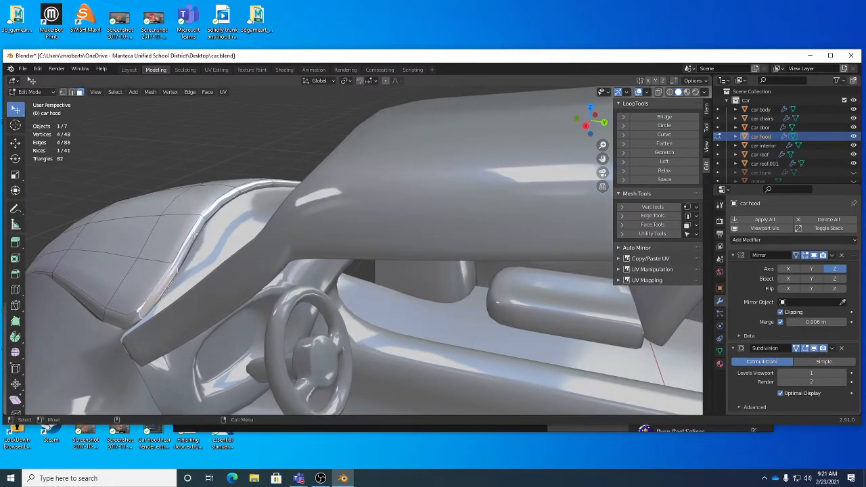
shift+click(209, 213)
shift+click(199, 231)
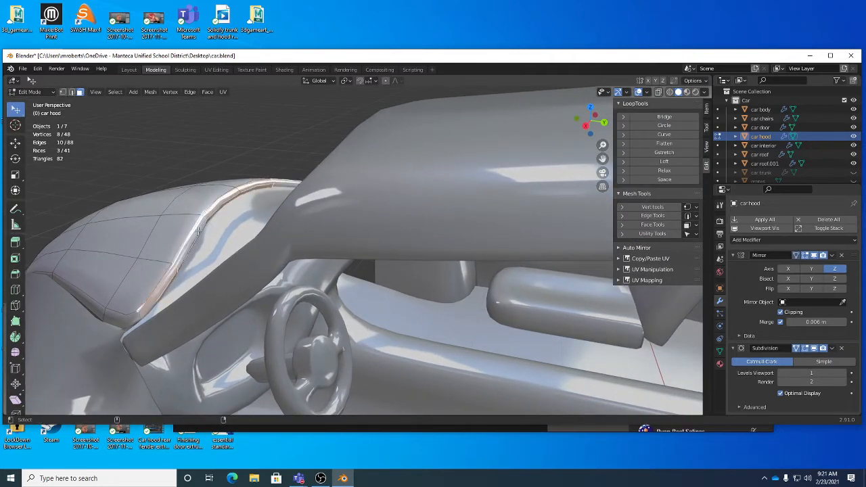
alt+middle_drag(177, 233, 247, 261)
alt+right_drag(247, 261, 298, 273)
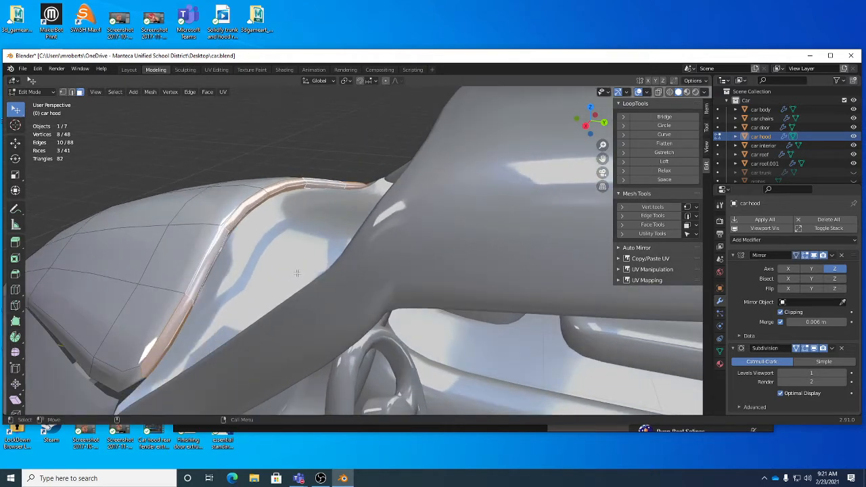
click(115, 92)
click(120, 95)
mouse_move(146, 243)
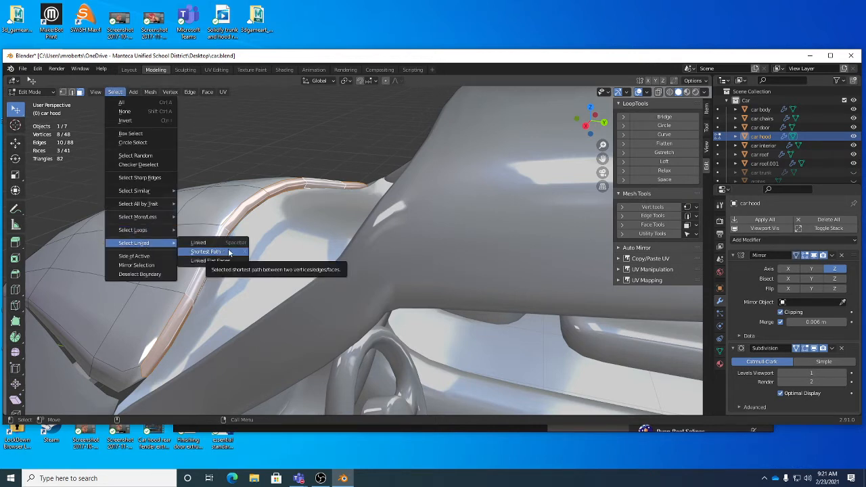
middle_drag(264, 183, 247, 187)
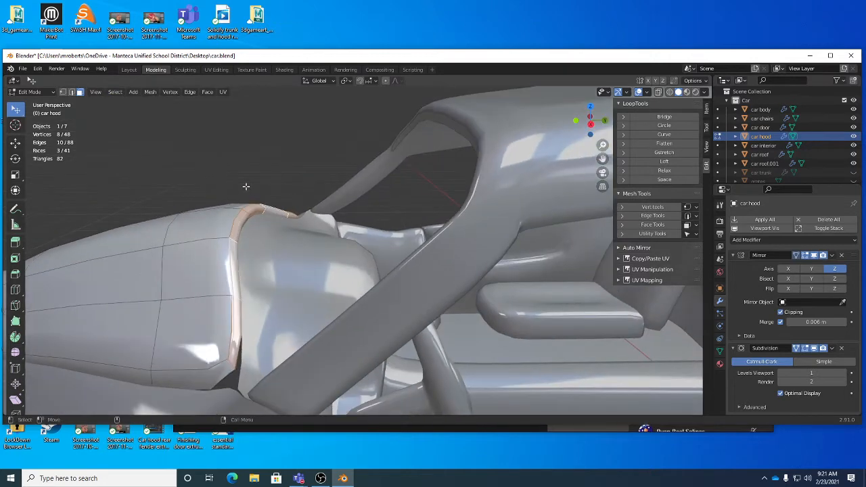
- Duplicate the three selected hood rim faces in place
click(152, 93)
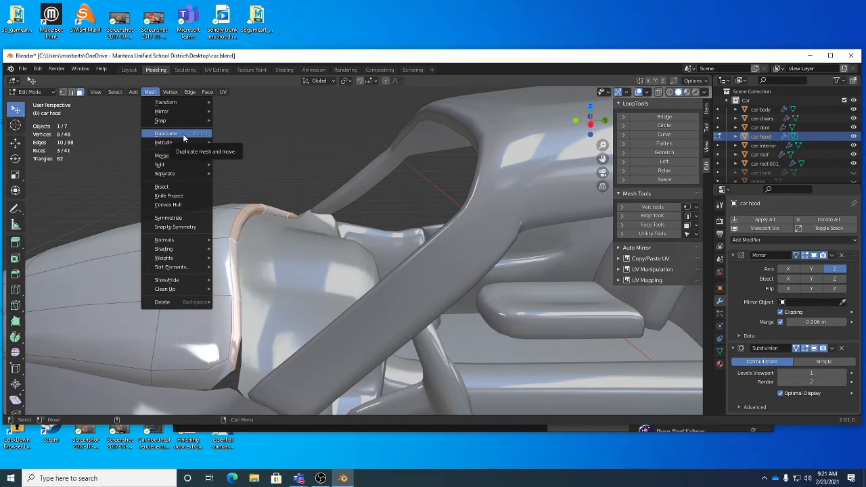
key(shift+d)
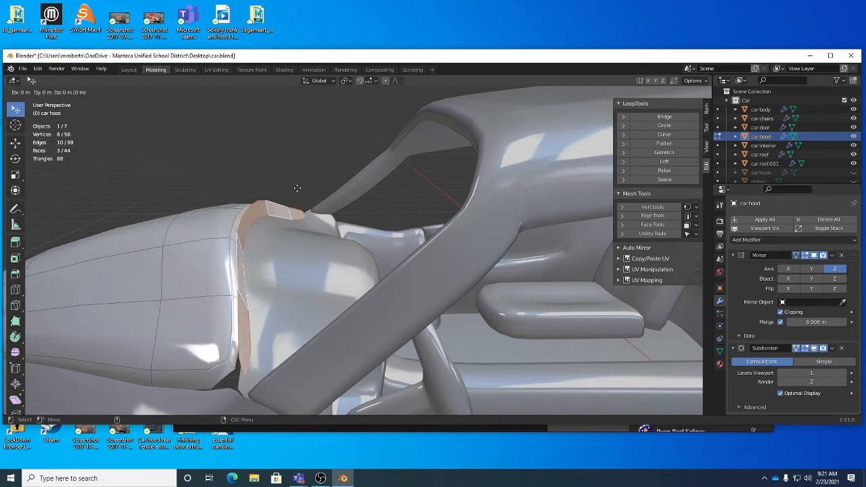
right_click(297, 188)
middle_drag(297, 189, 276, 204)
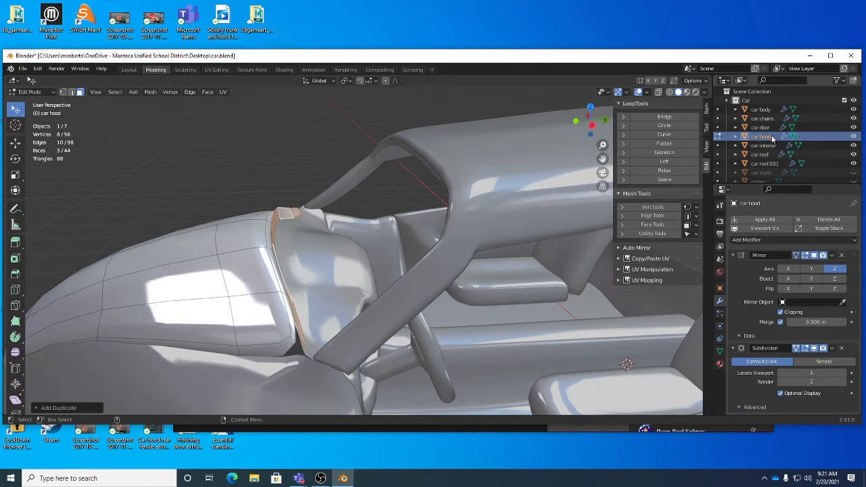
middle_drag(317, 224, 286, 215)
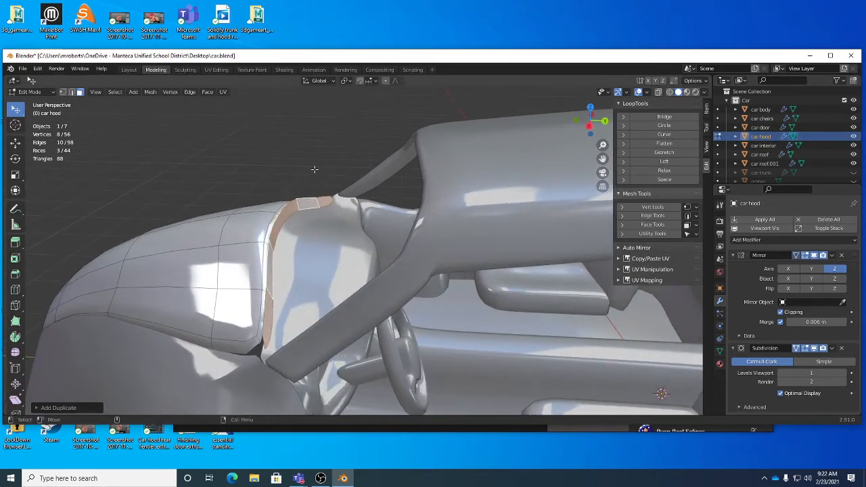
- Separate the duplicated hood rim faces into their own object and return to Object Mode
right_click(374, 164)
mouse_move(363, 268)
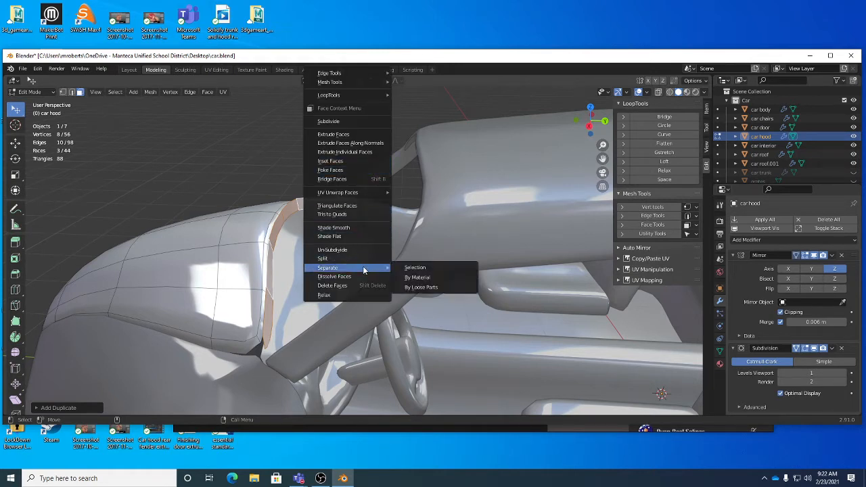
click(415, 268)
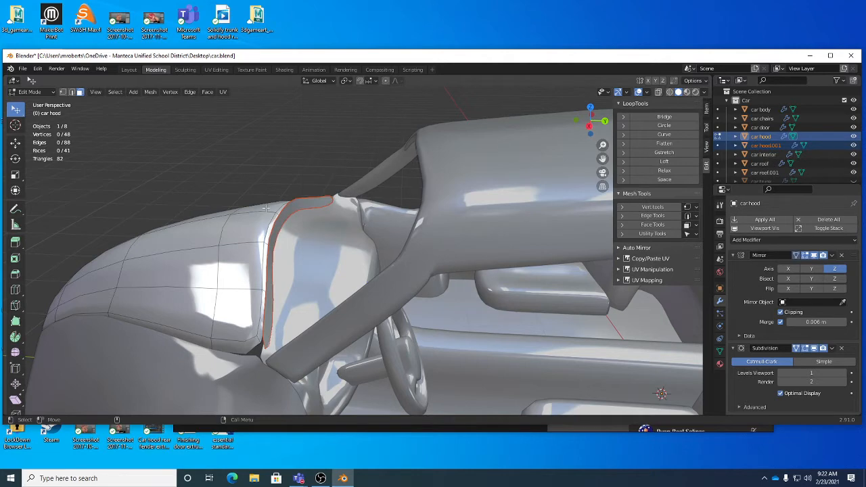
key(Tab)
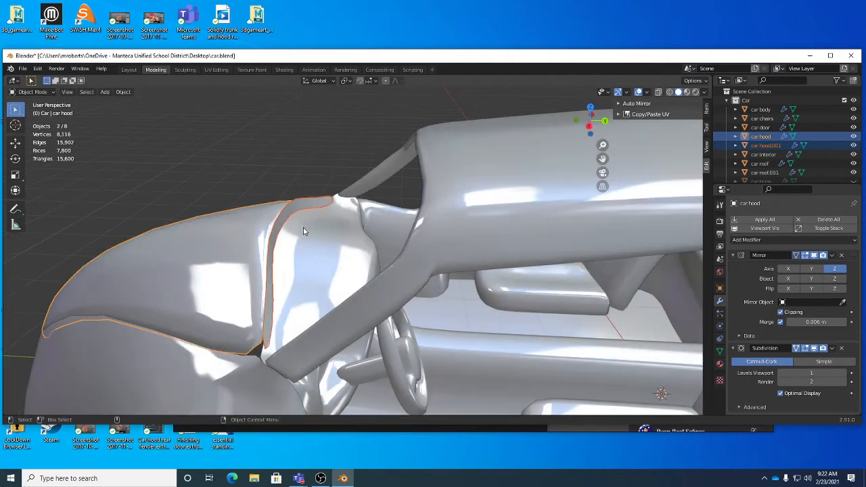
- Add two loop cuts to the car hood, one close to its rear edge and one along its outer side edge
click(242, 243)
middle_drag(242, 243, 257, 217)
click(278, 258)
middle_drag(278, 258, 305, 333)
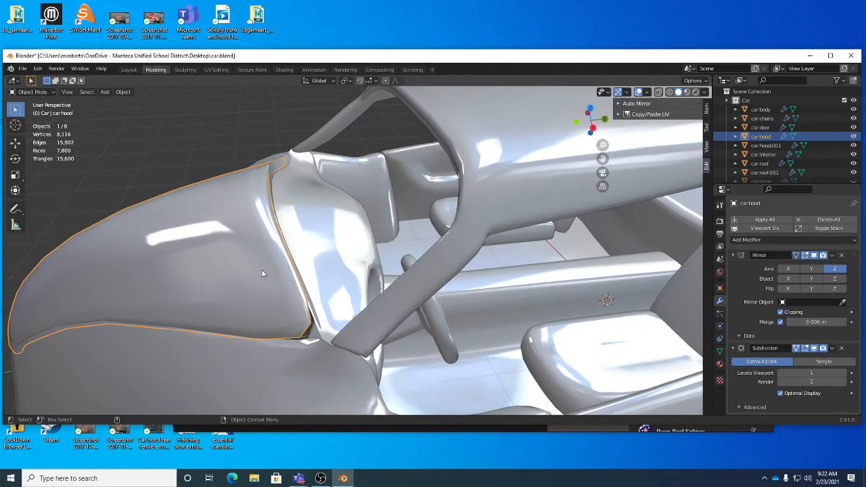
key(Tab)
key(ctrl+r)
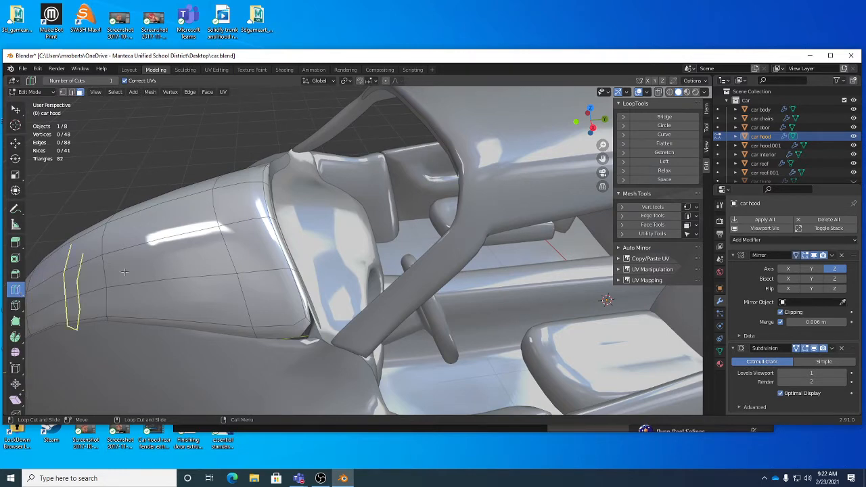
drag(277, 274, 288, 280)
middle_drag(289, 280, 377, 240)
drag(374, 281, 382, 285)
middle_drag(382, 285, 403, 285)
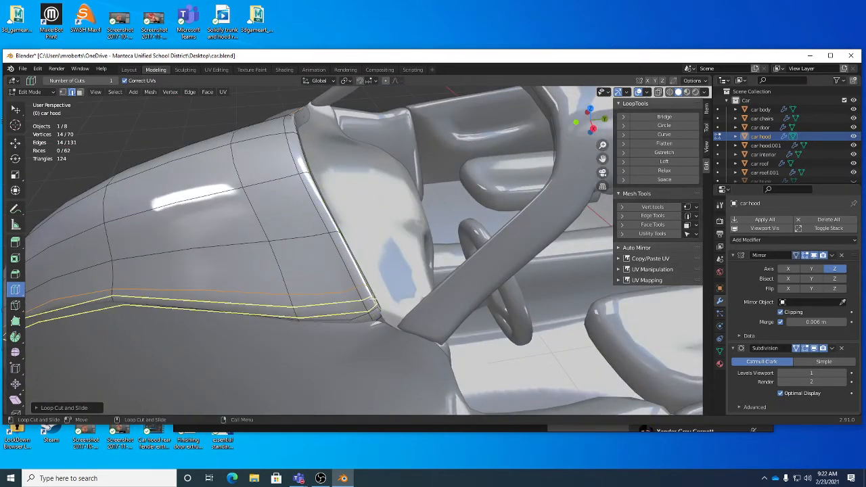
middle_drag(359, 294, 338, 292)
key(w)
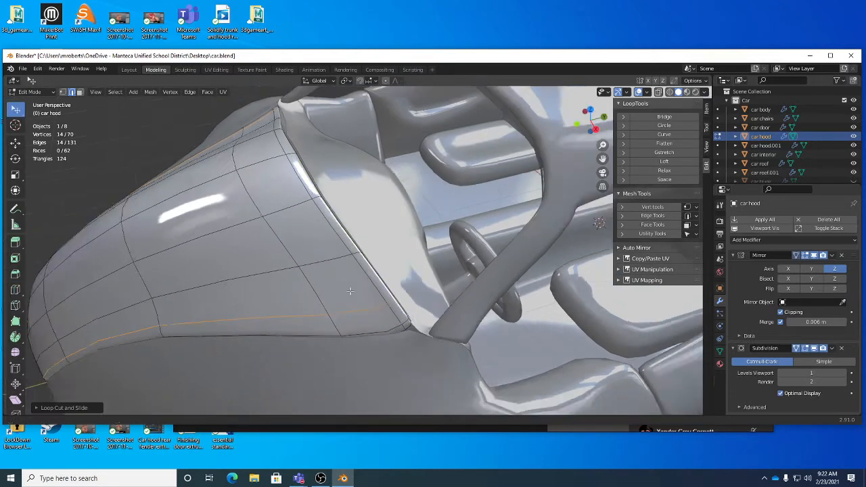
- Check the hood's edges against the body from the side and front, save the file and return to Object Mode
scroll(338, 293, down, 3)
click(210, 157)
middle_drag(210, 157, 272, 246)
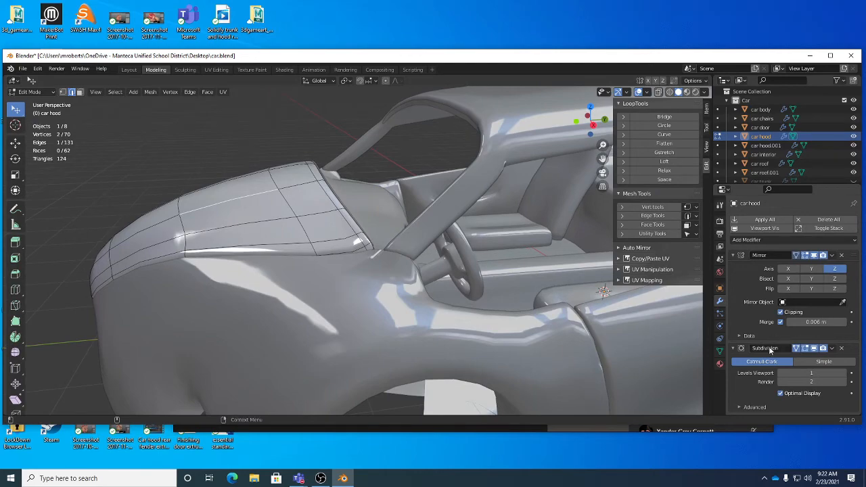
middle_drag(487, 284, 292, 171)
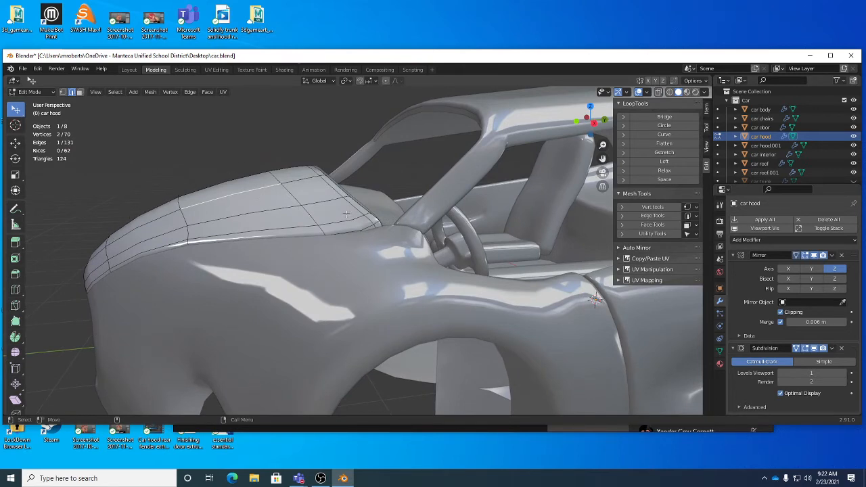
middle_drag(346, 215, 308, 181)
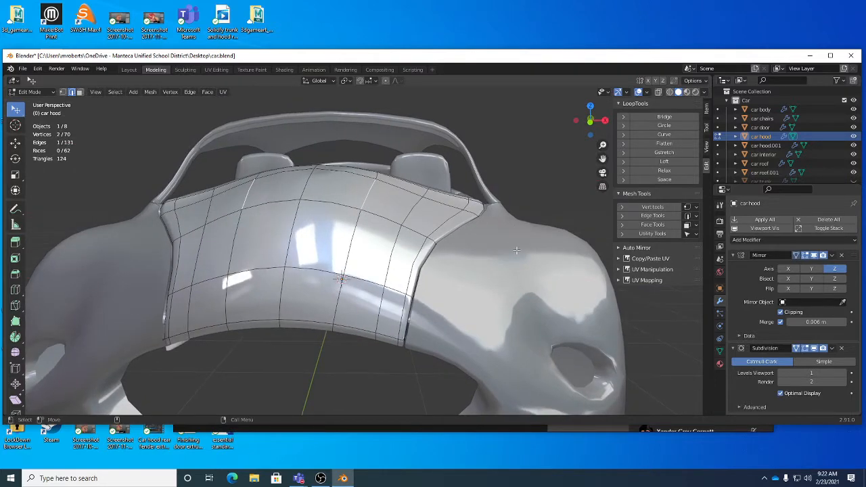
middle_drag(406, 243, 352, 219)
key(ctrl+s)
key(Tab)
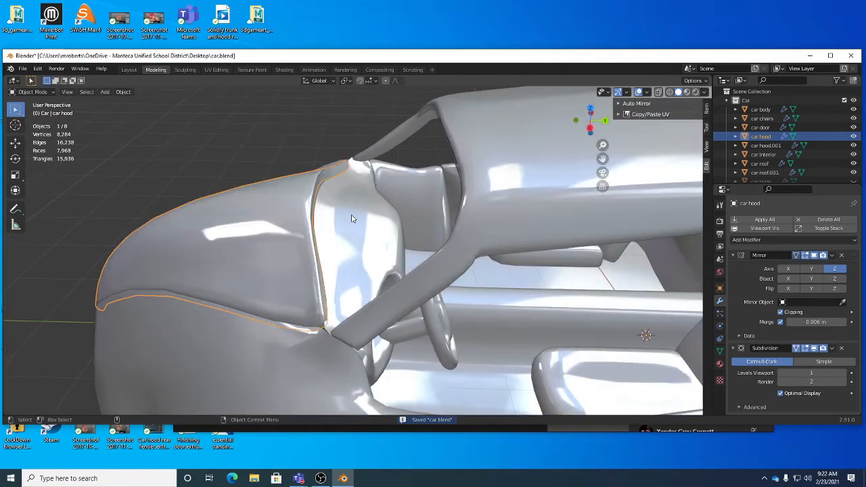
- Join the separated hood rim strip with the roof rim strip into one object, keeping the roof strip active
click(339, 164)
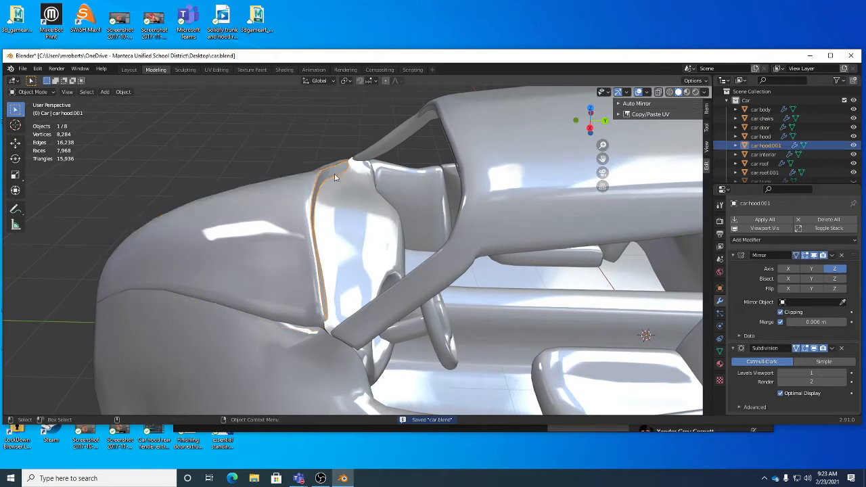
middle_drag(338, 165, 343, 192)
middle_drag(359, 181, 382, 152)
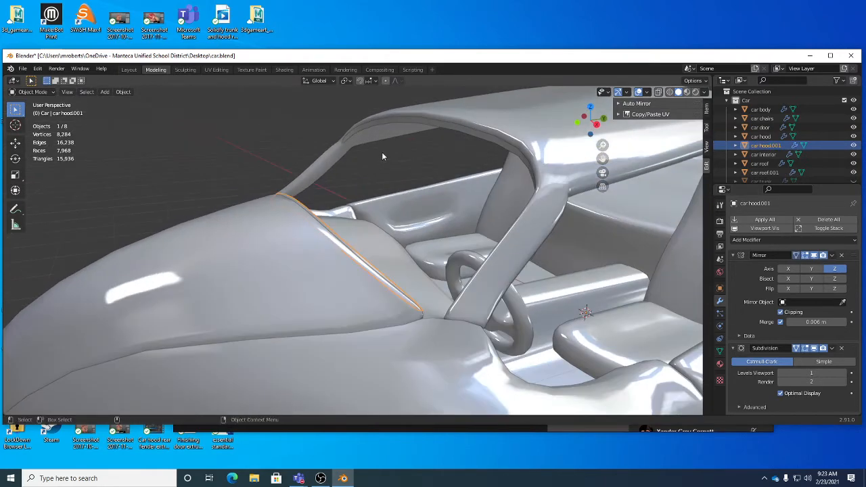
shift+click(441, 121)
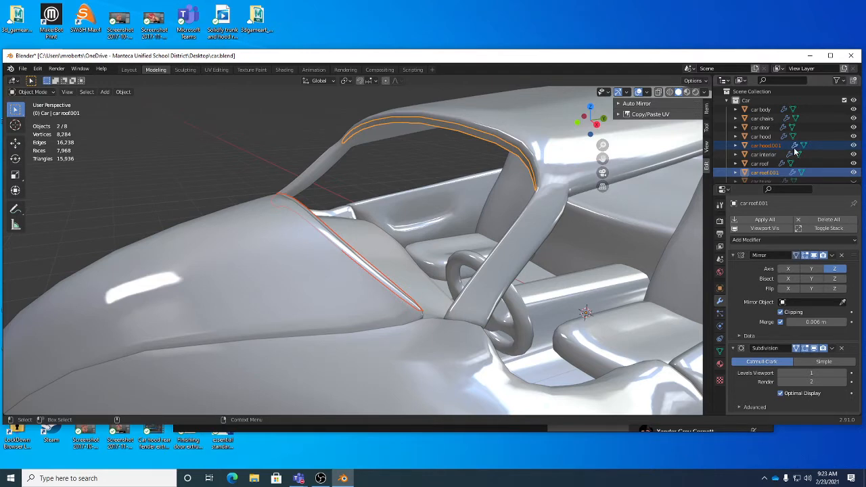
middle_drag(474, 220, 315, 148)
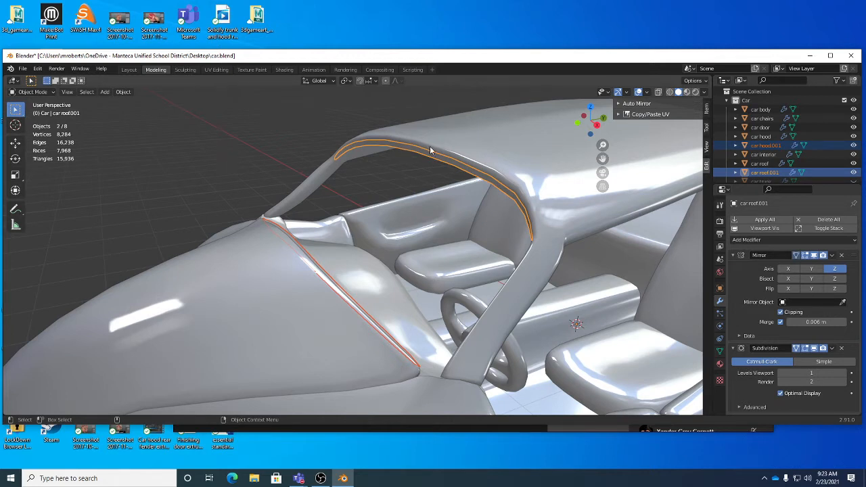
right_click(184, 122)
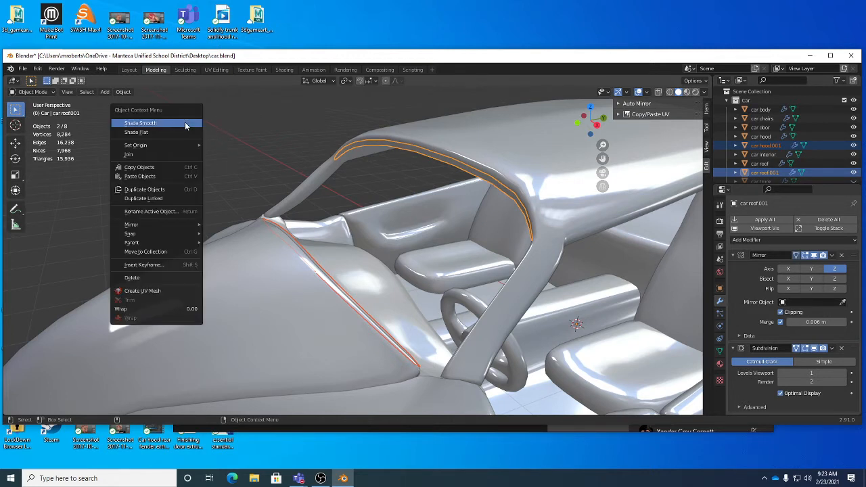
click(133, 156)
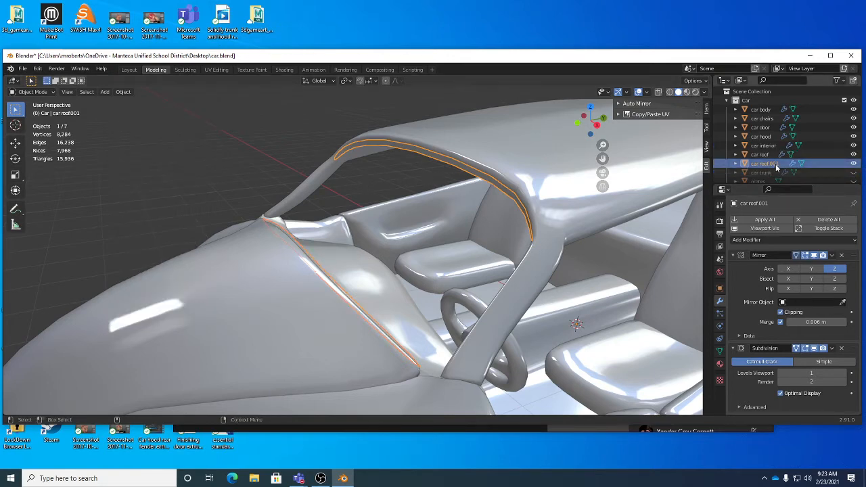
- Hide the car hood to expose the lower strip of the joined windshield object
middle_drag(449, 233, 313, 239)
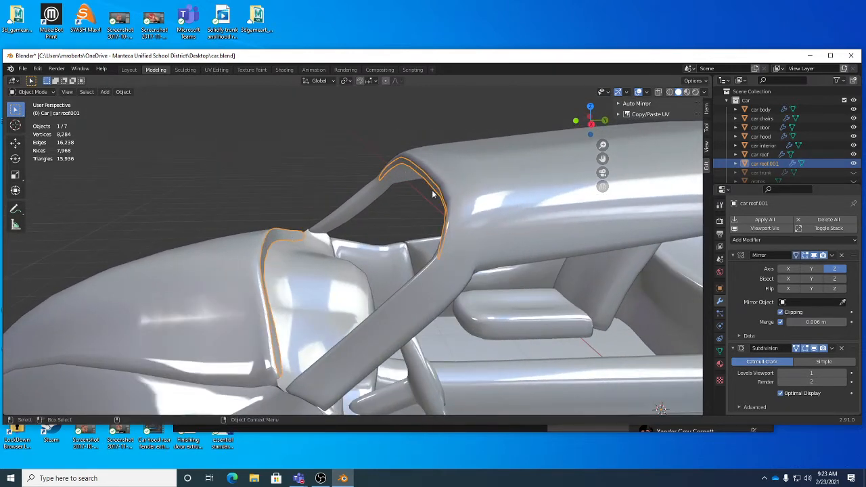
middle_drag(434, 194, 455, 222)
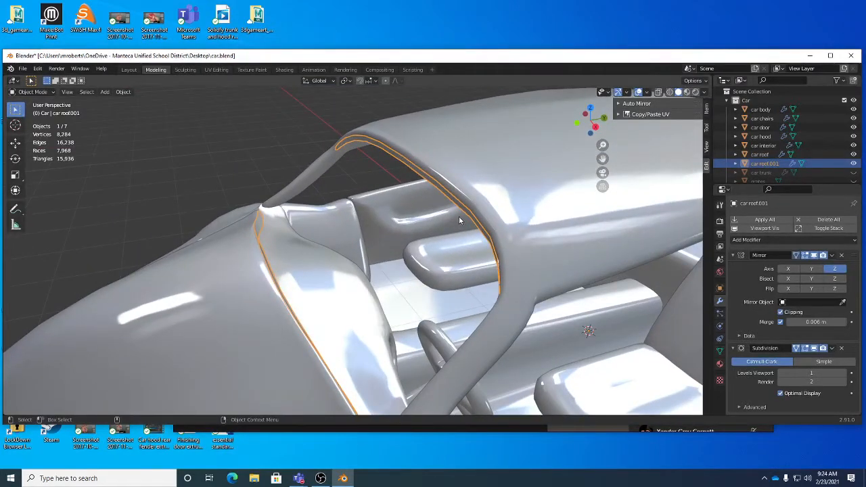
click(853, 136)
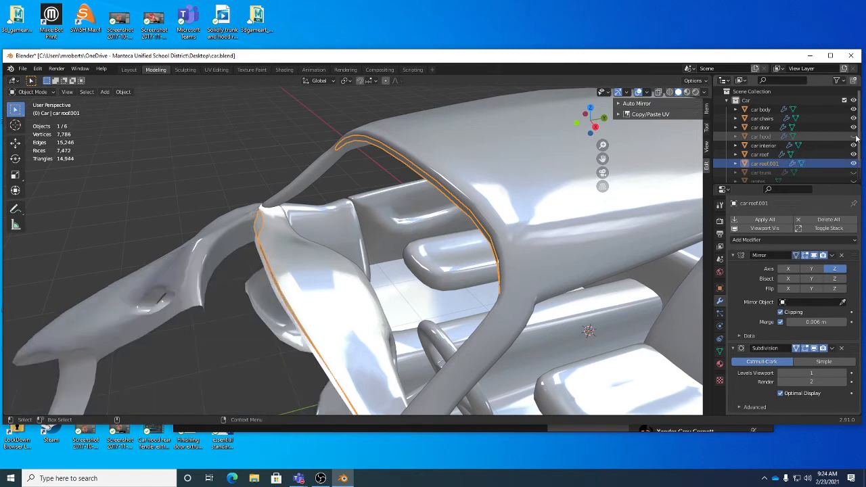
- Hide the car roof and enter Edit Mode on the joined windshield object
click(854, 154)
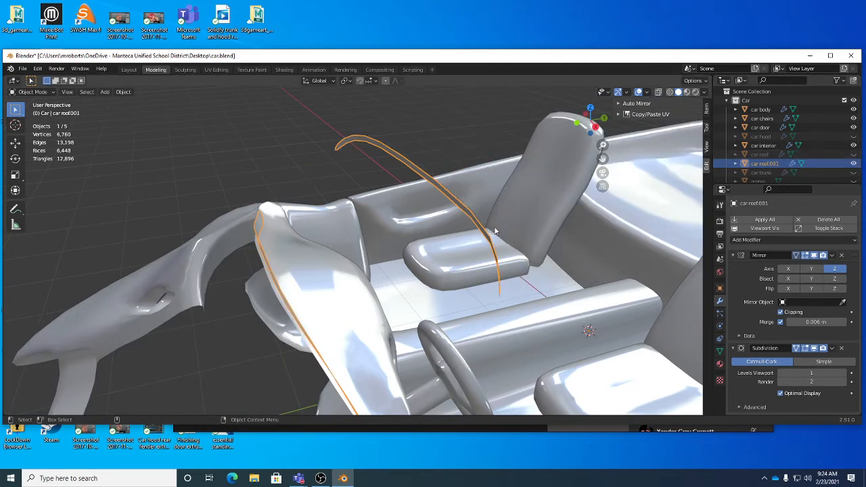
middle_drag(584, 233, 364, 296)
key(Tab)
- Select all faces of the roof strip and the hood strip, try bridging them with Bridge Faces, and undo it
click(362, 296)
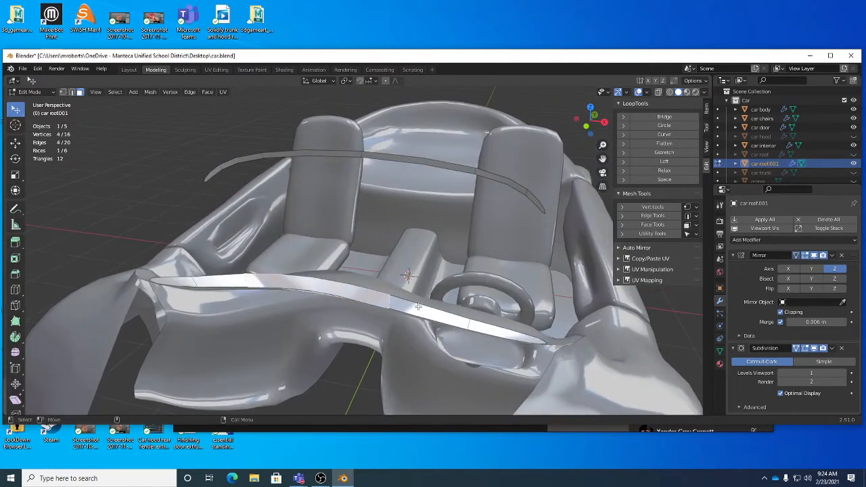
shift+click(419, 310)
shift+click(476, 326)
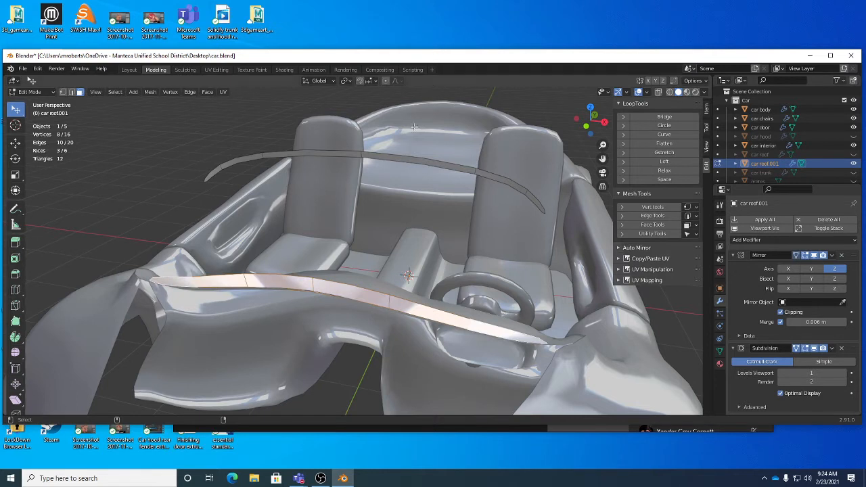
shift+click(429, 157)
shift+click(528, 196)
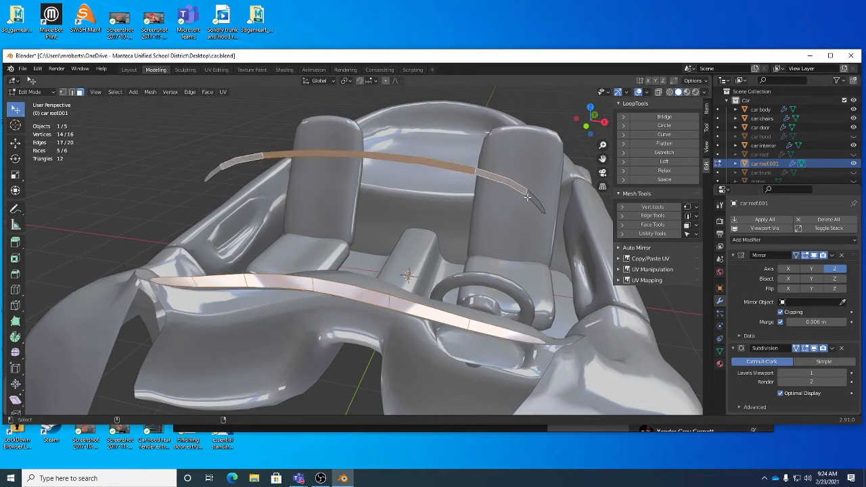
key(a)
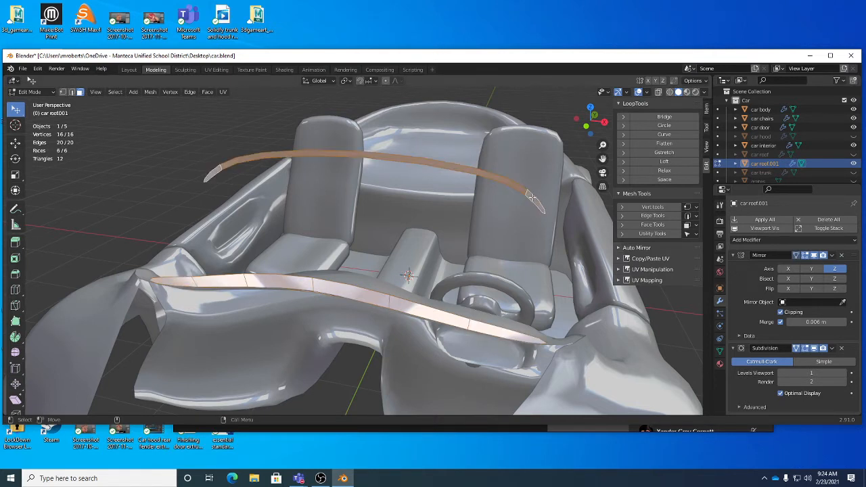
middle_drag(532, 196, 438, 166)
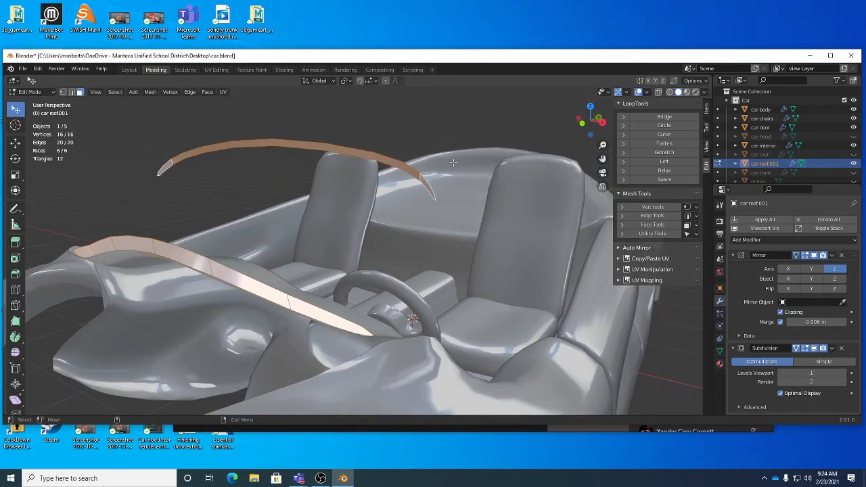
right_click(512, 148)
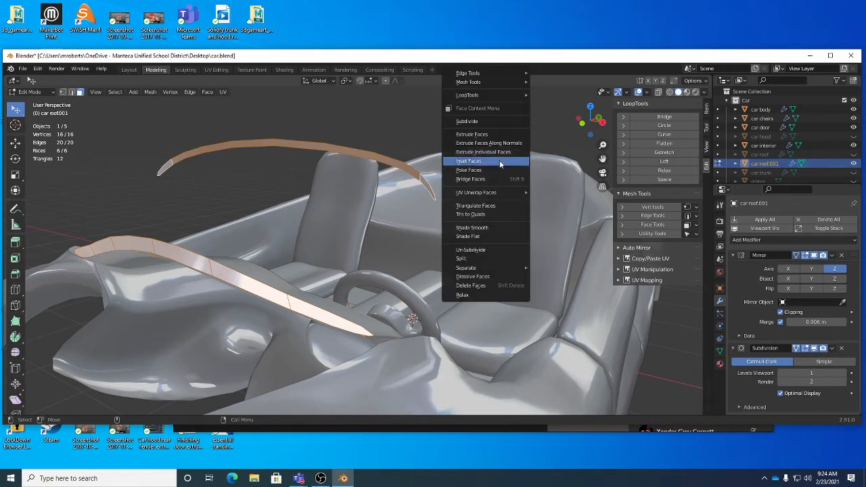
click(496, 179)
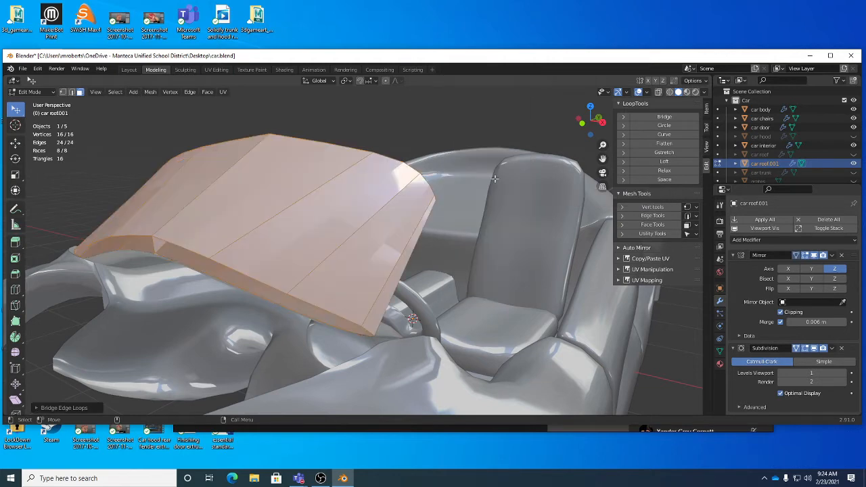
middle_drag(466, 191, 418, 159)
key(ctrl+z)
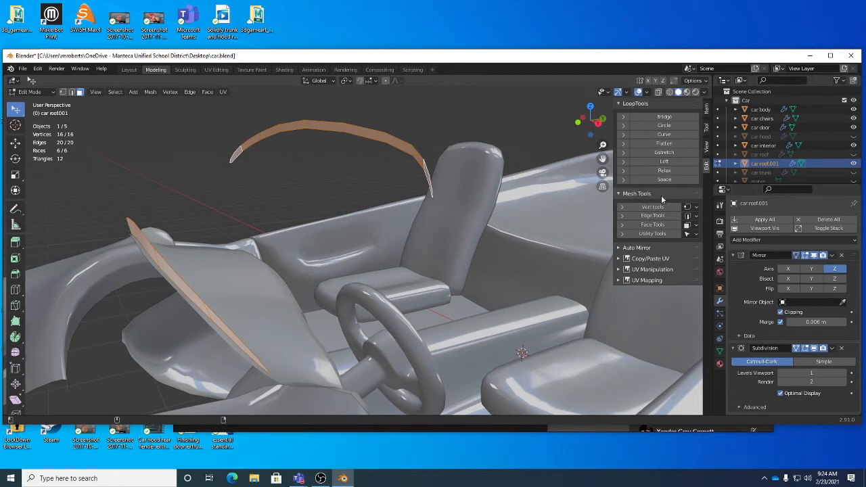
- Flip the normals of all faces in both windshield strips
click(654, 225)
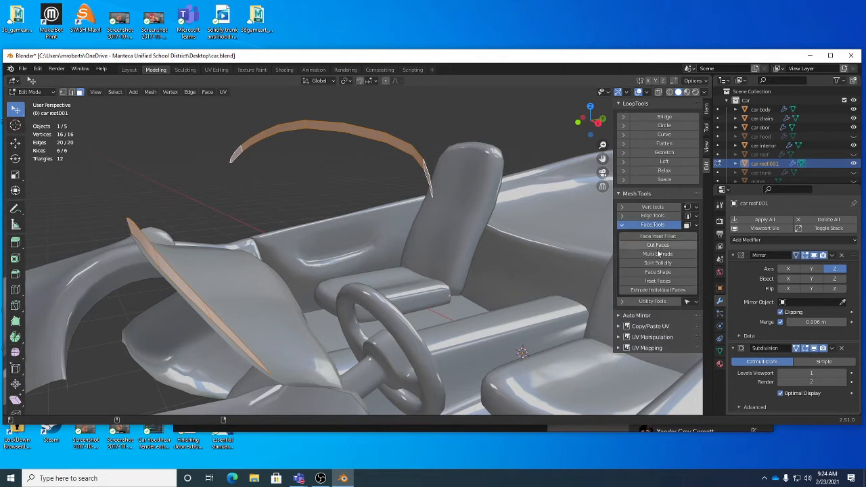
click(654, 302)
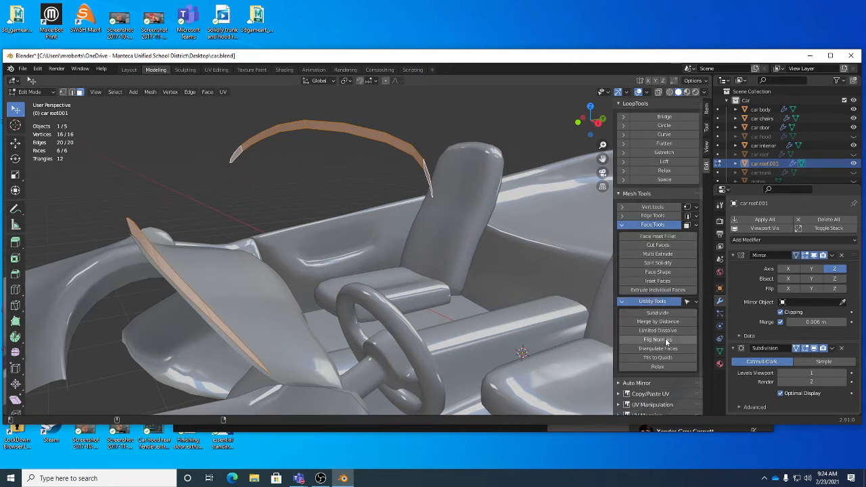
click(155, 93)
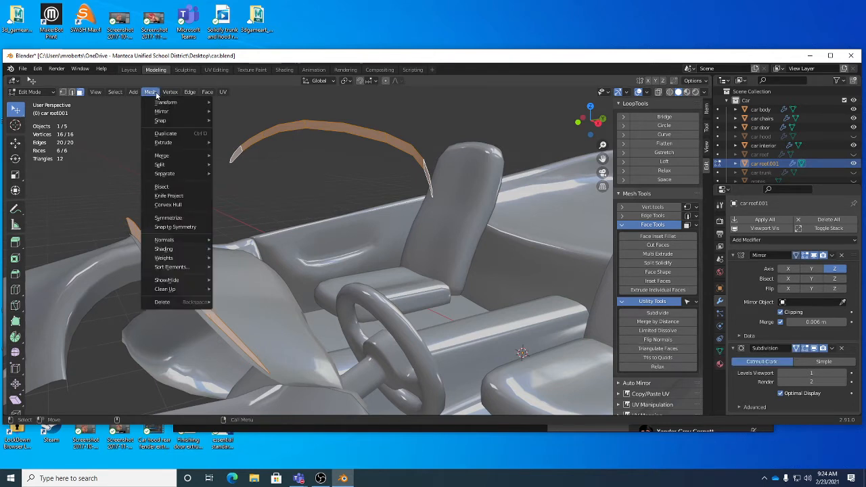
mouse_move(169, 241)
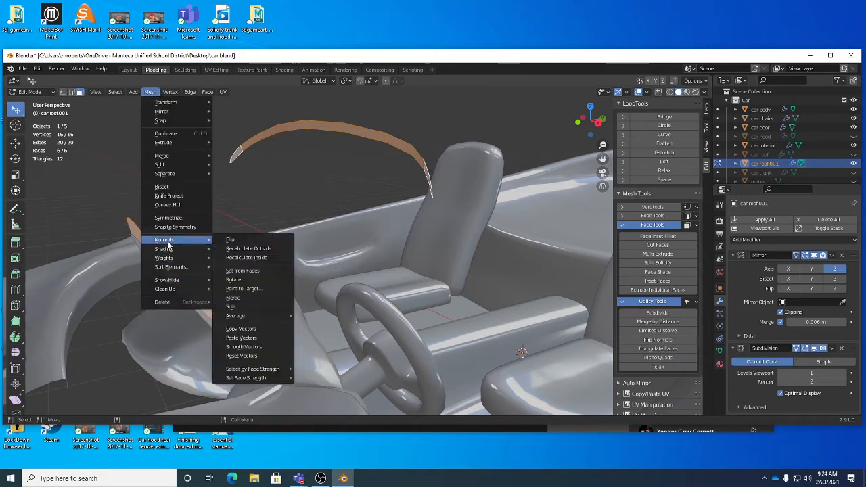
click(243, 242)
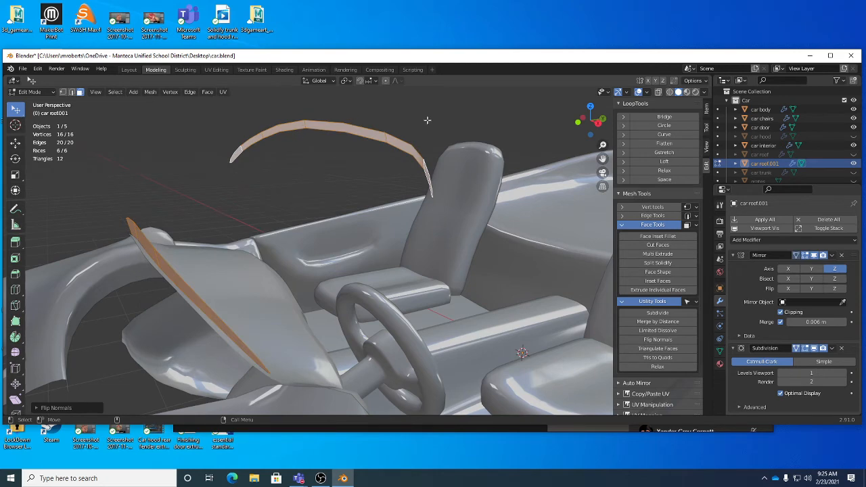
- Try Bridge Faces on both strips with their flipped normals, then undo back to the original strips
middle_drag(427, 120, 453, 124)
key(ctrl+e)
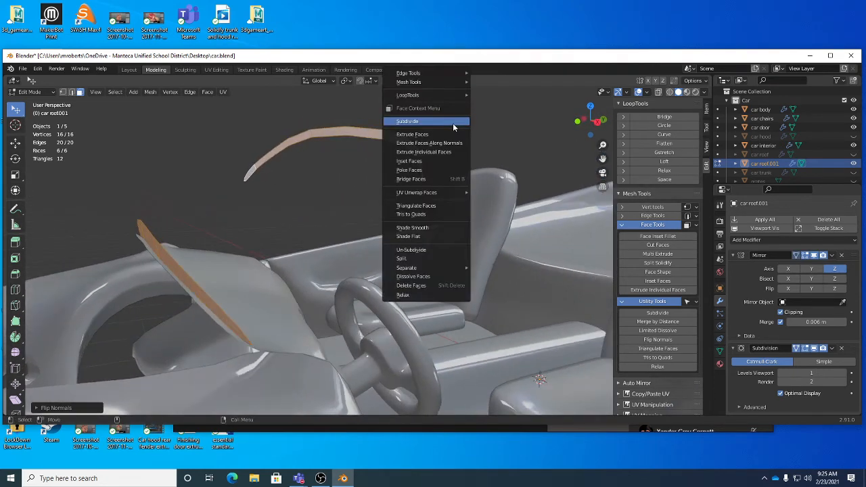
click(450, 178)
mouse_move(458, 159)
middle_down()
mouse_move(470, 139)
mouse_move(404, 174)
mouse_move(434, 144)
mouse_move(464, 145)
middle_up()
key(ctrl+z)
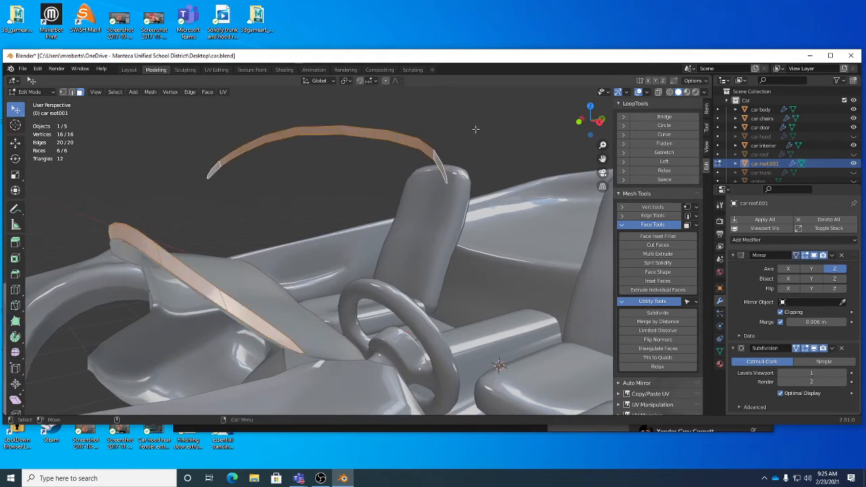
- Select all linked faces of the roof strip only and flip their normals
click(368, 210)
middle_drag(368, 210, 360, 182)
click(402, 139)
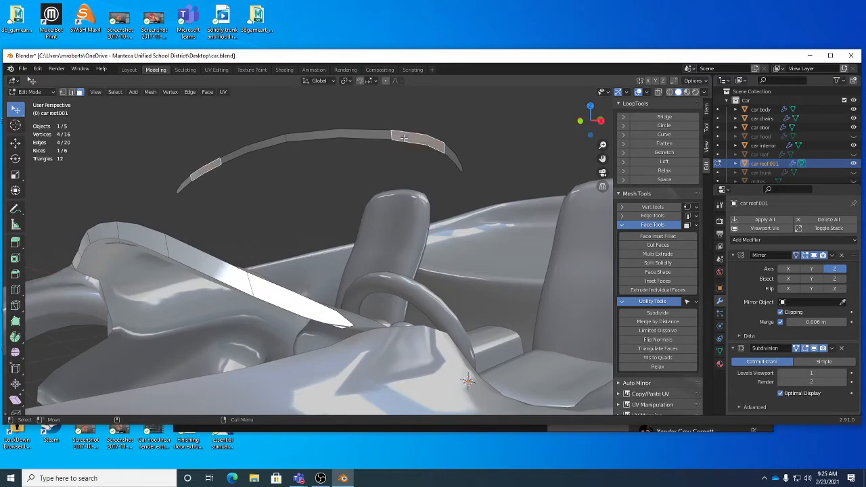
key(ctrl+l)
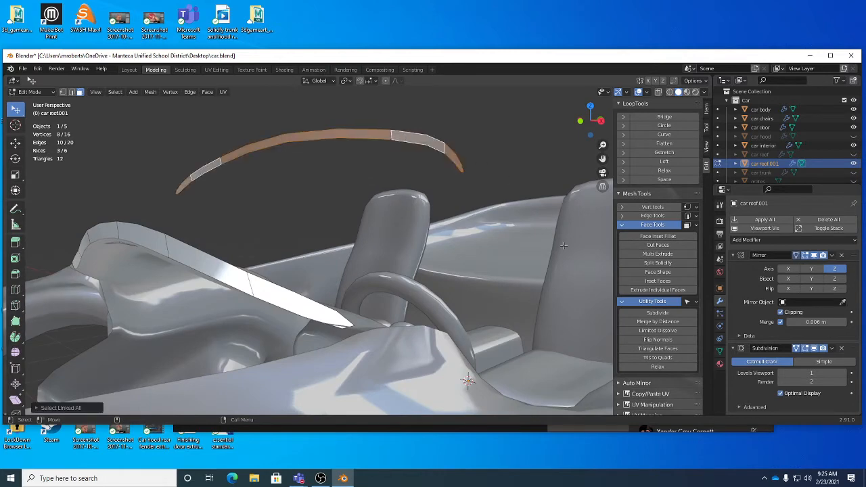
click(658, 340)
- Add the linked hood strip faces to the selection, try bridging the two strips as faces, and undo the bridge
middle_drag(371, 153, 294, 181)
middle_drag(160, 270, 242, 230)
shift+click(227, 261)
key(ctrl+l)
right_click(313, 195)
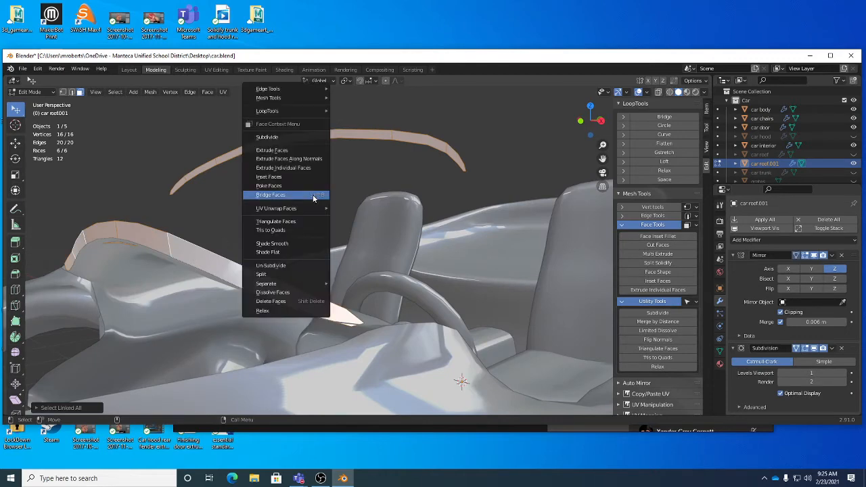
click(314, 195)
middle_drag(314, 197, 342, 214)
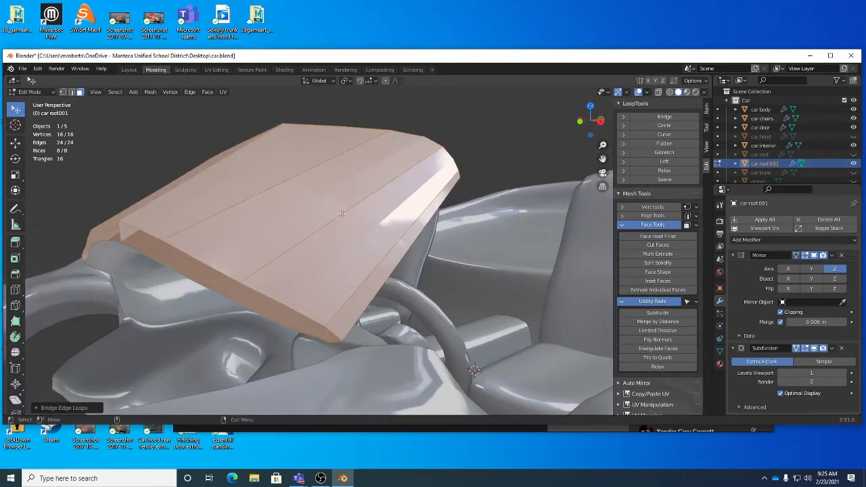
key(ctrl+z)
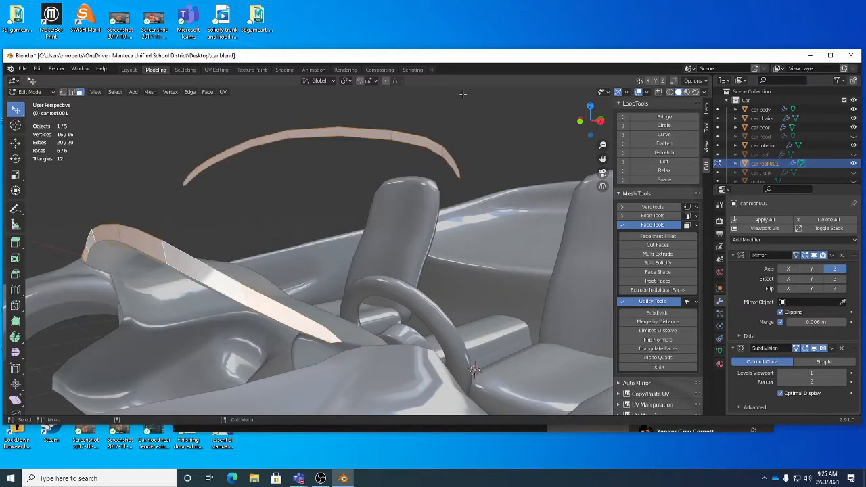
- Select the complete border edges of both the roof strip and the hood strip and connect them with Bridge Edge Loops
key(2)
alt+click(379, 129)
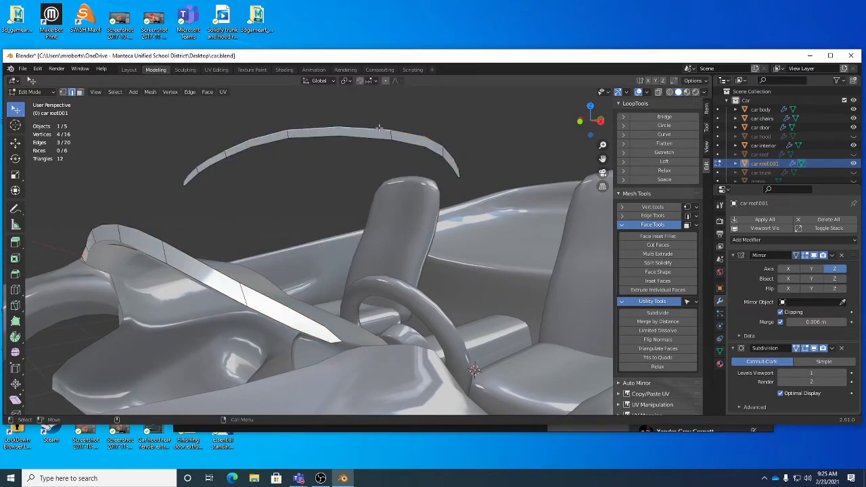
middle_drag(230, 250, 255, 221)
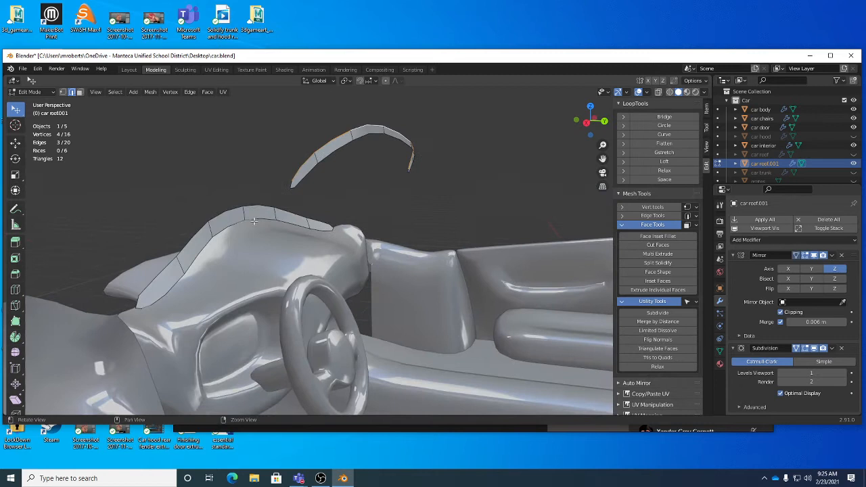
alt+shift+click(323, 159)
shift+click(292, 183)
middle_drag(292, 183, 288, 208)
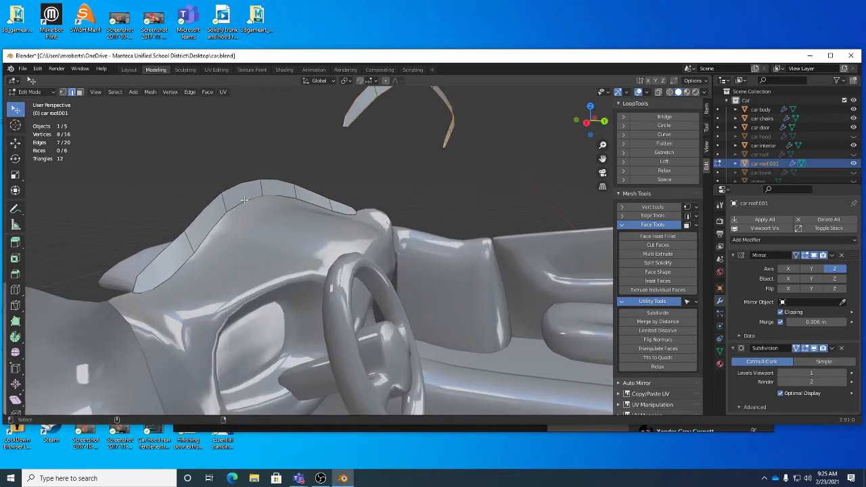
alt+shift+click(195, 217)
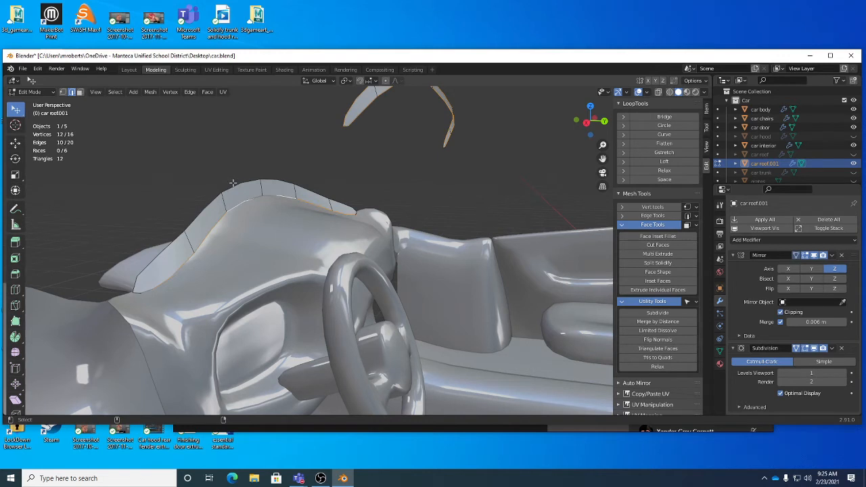
shift+click(134, 287)
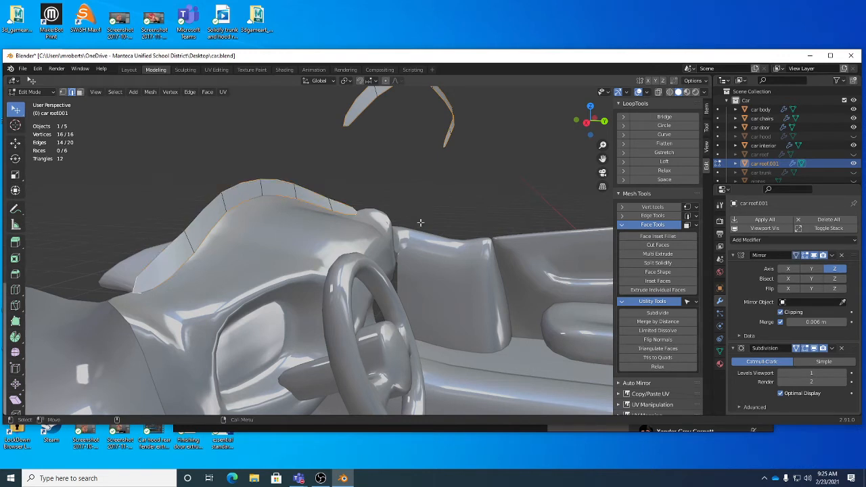
right_click(494, 226)
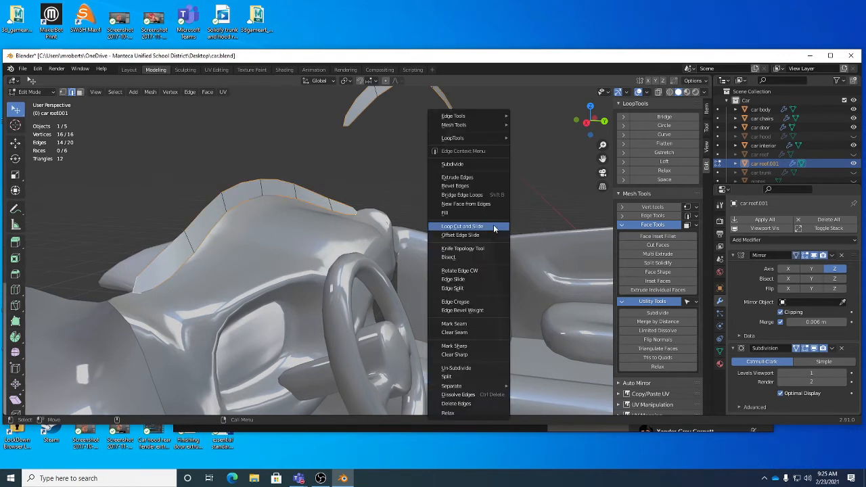
click(473, 195)
- Select the three hood strip faces along the windshield's lower rim and flip their normals
middle_drag(476, 196, 347, 251)
key(3)
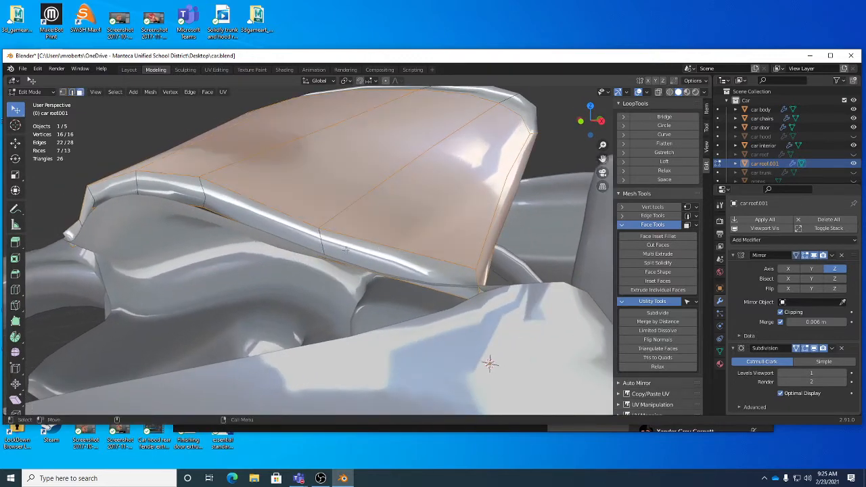
click(195, 191)
shift+click(237, 207)
shift+click(349, 256)
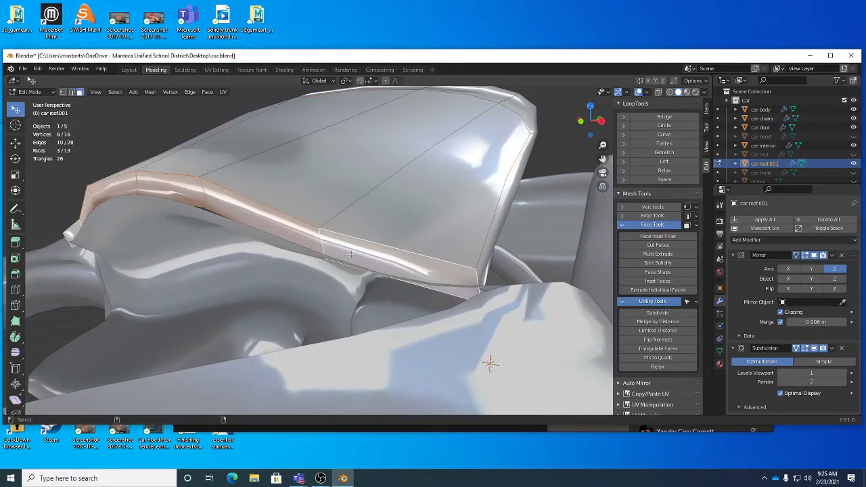
middle_drag(237, 221, 261, 226)
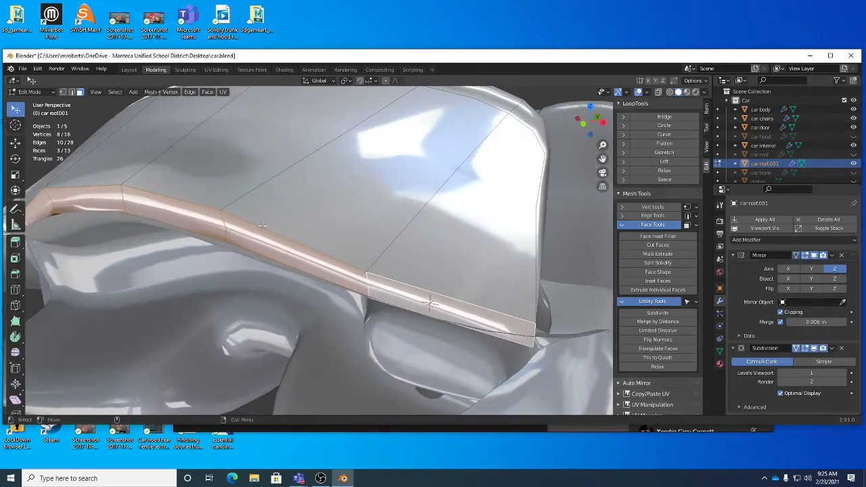
click(150, 95)
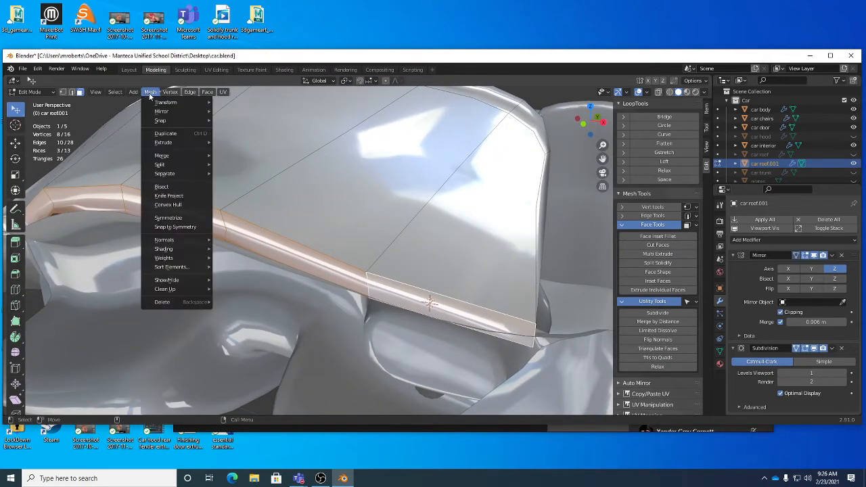
mouse_move(157, 241)
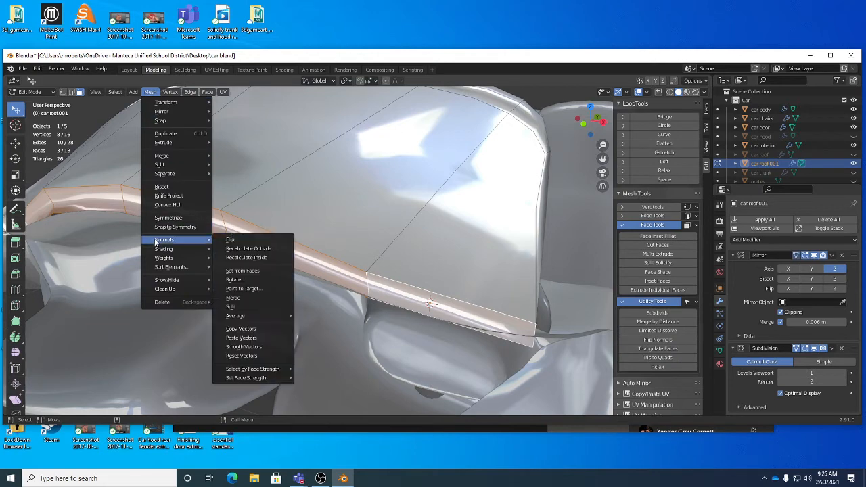
click(251, 240)
middle_drag(278, 238, 418, 183)
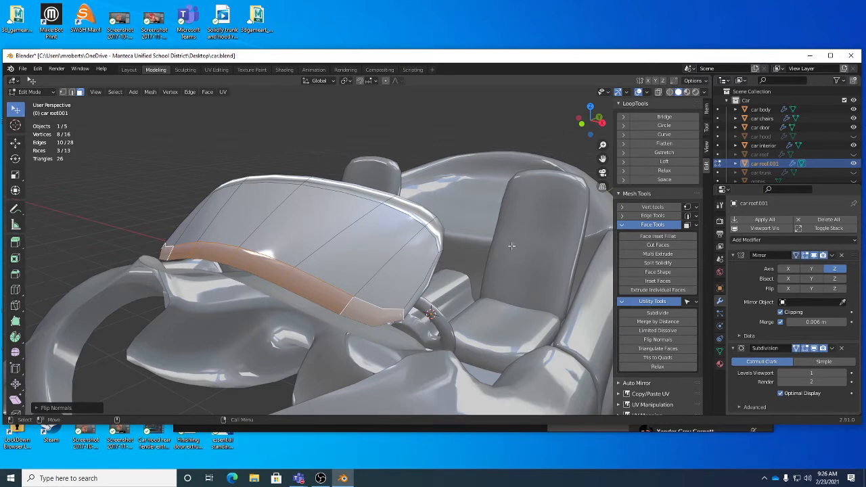
- Unhide the car hood and the car roof and check the windshield's fit in the front opening
click(854, 136)
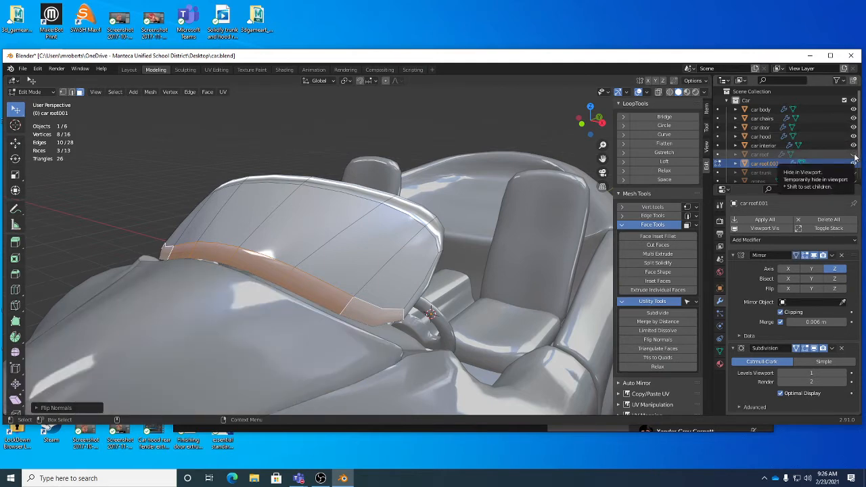
click(854, 155)
middle_drag(449, 226, 394, 206)
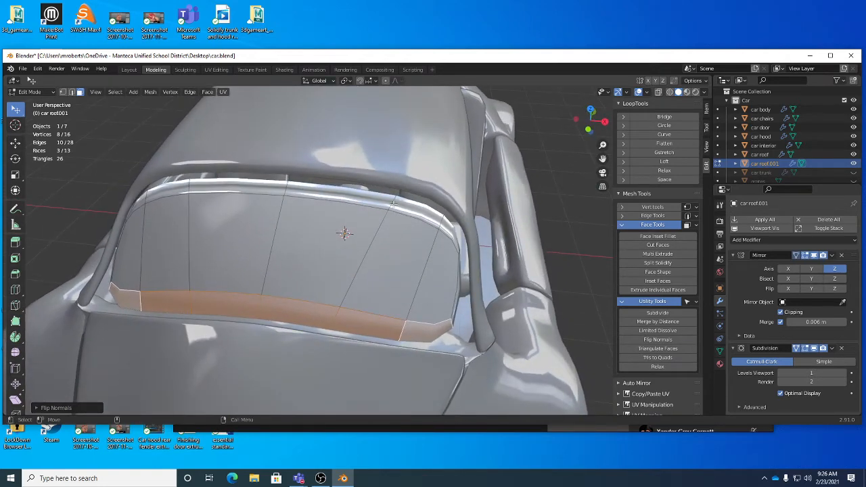
- Select one face on the windshield's upper rim and move it about 0.36 m toward the car's centreline
click(368, 199)
key(g)
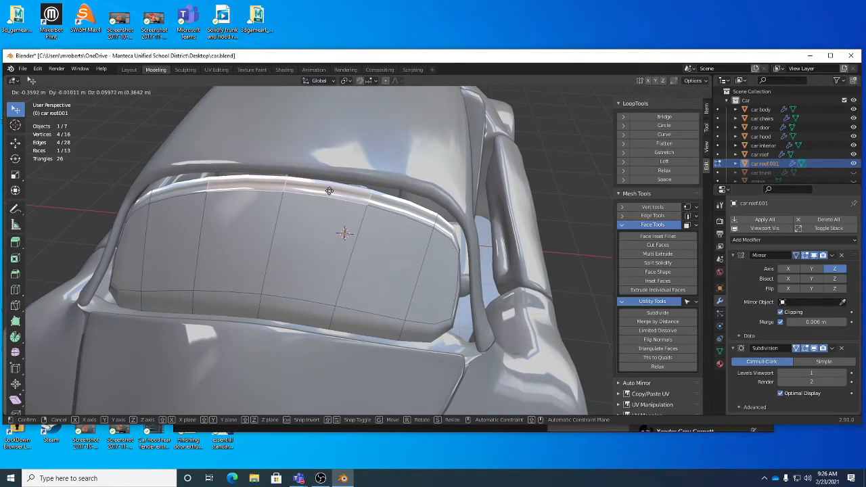
click(329, 191)
middle_drag(329, 191, 353, 240)
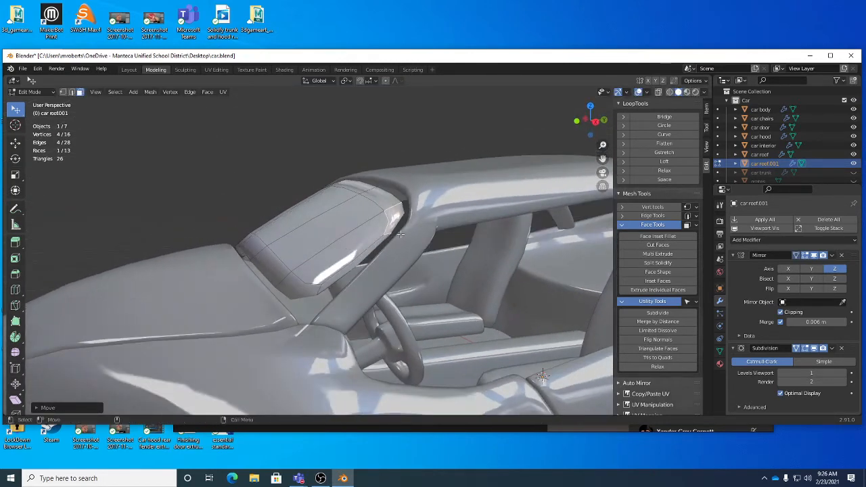
- Add three loop cuts across the windshield: one near the roof edge, one near the hood edge and one midway
key(ctrl+r)
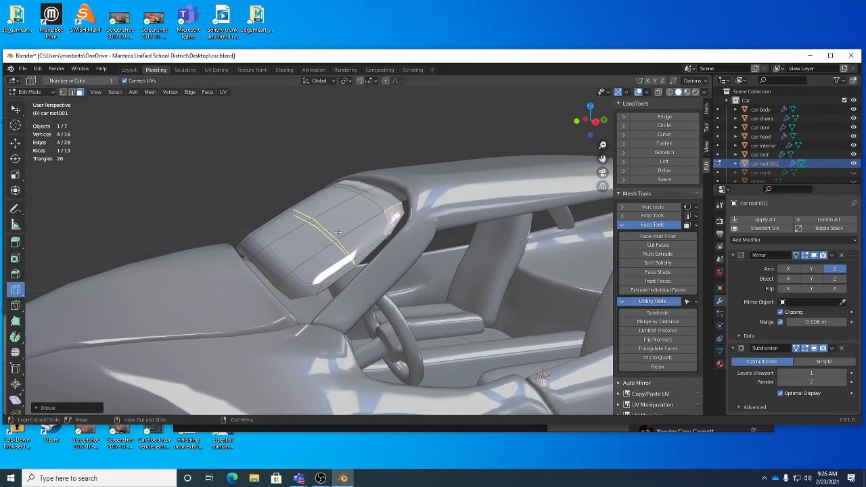
click(339, 232)
click(379, 218)
key(ctrl+r)
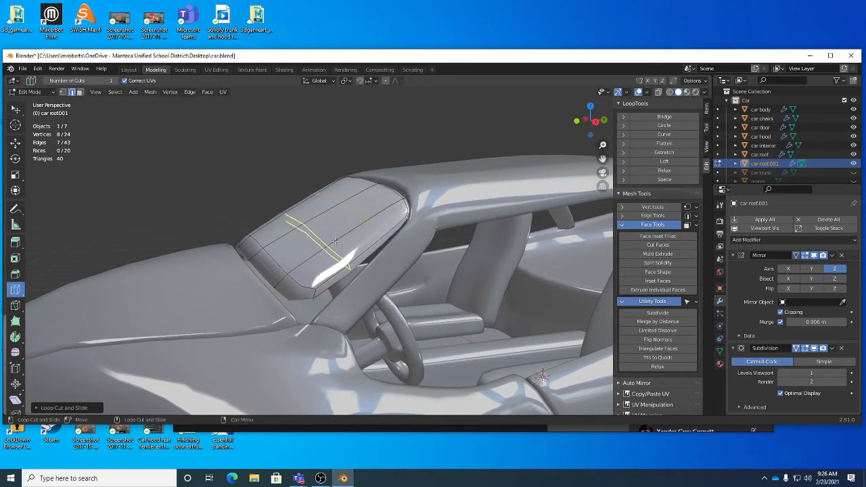
click(342, 236)
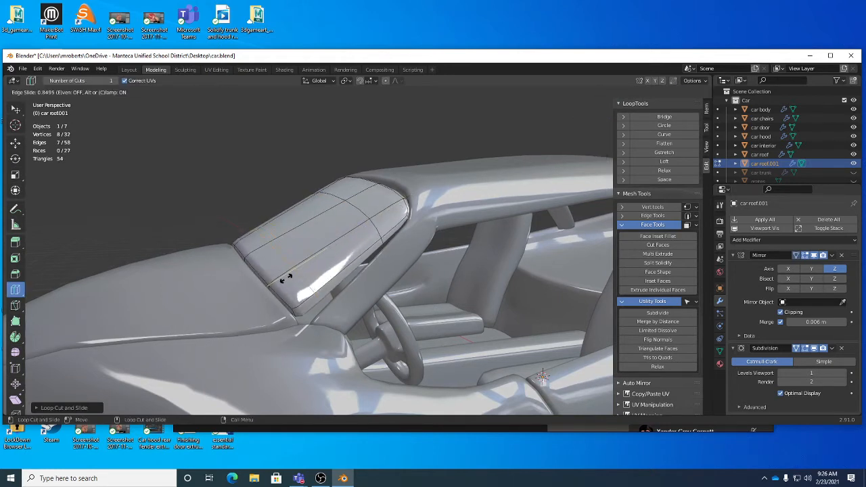
click(288, 277)
click(325, 253)
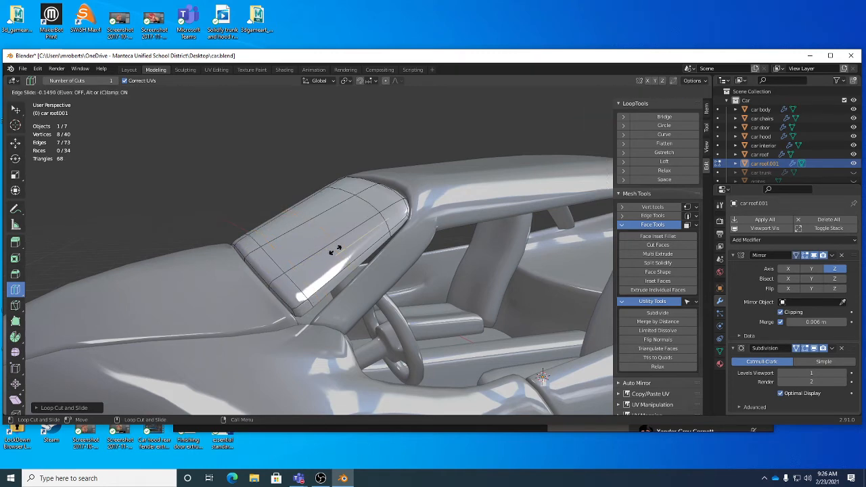
click(341, 249)
- Adjust the windshield's border edges at the upper outer corner and along the side to follow the roof frame
middle_drag(370, 233, 358, 256)
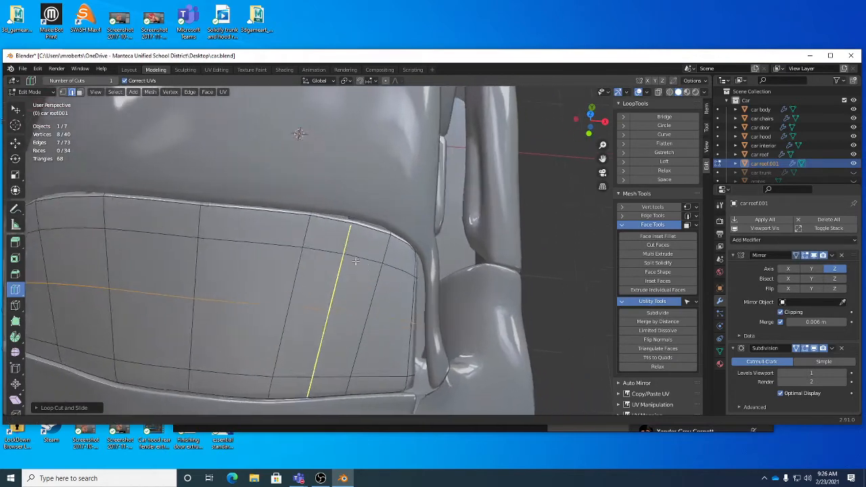
scroll(359, 256, up, 3)
key(w)
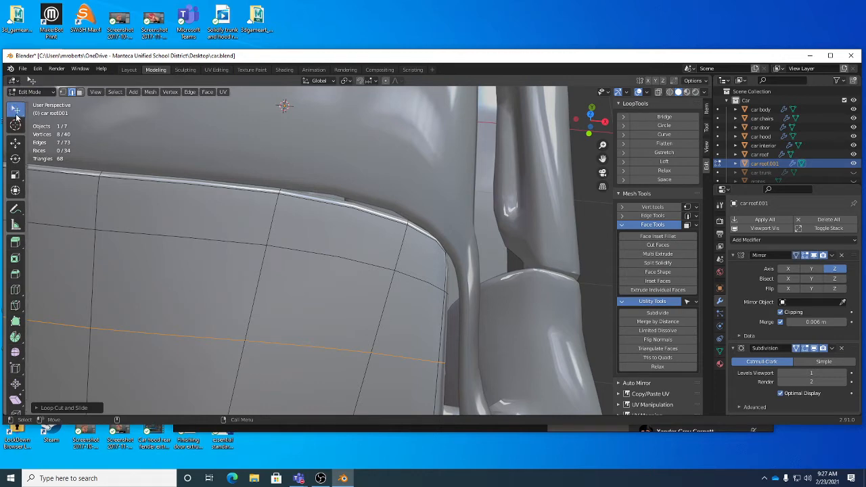
middle_drag(300, 286, 409, 240)
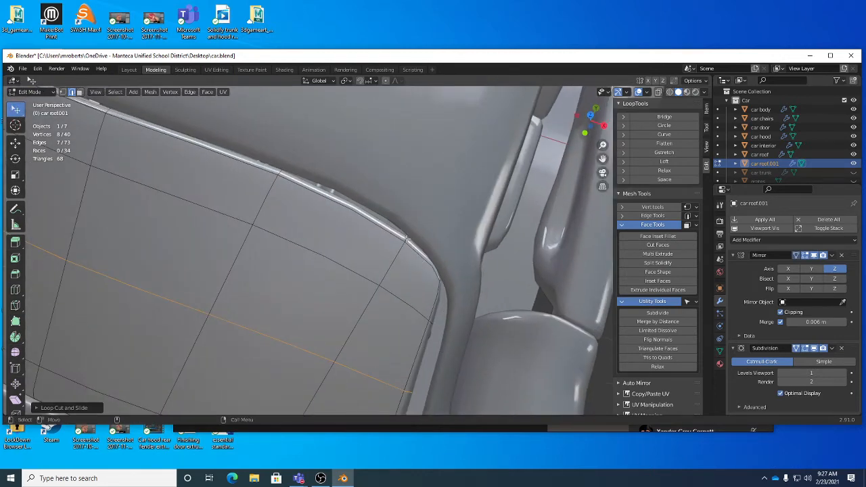
mouse_move(408, 240)
mouse_down()
mouse_move(391, 194)
mouse_move(384, 218)
mouse_move(393, 240)
mouse_up()
middle_drag(437, 245, 390, 235)
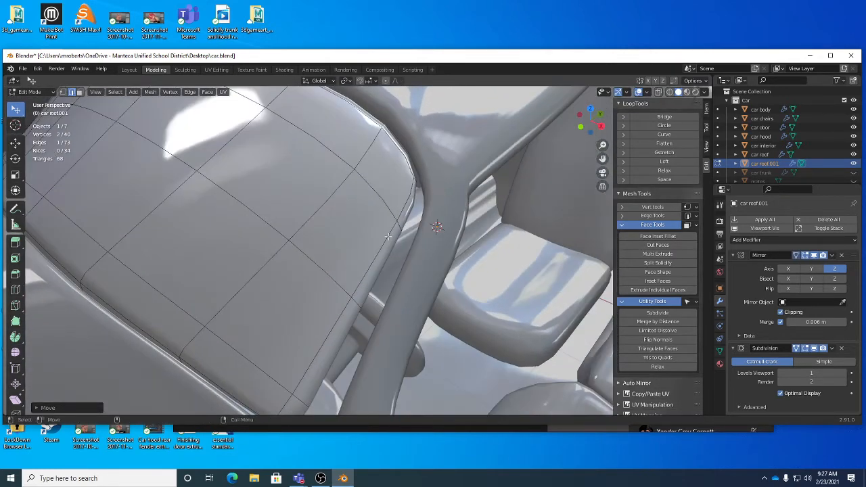
mouse_move(384, 245)
mouse_down()
mouse_move(389, 254)
mouse_move(392, 242)
mouse_up()
- Adjust the windshield's lower border along the hood and move the lower outer corner face to fit the frame
middle_drag(392, 243, 267, 342)
drag(201, 266, 196, 271)
middle_drag(196, 273, 306, 289)
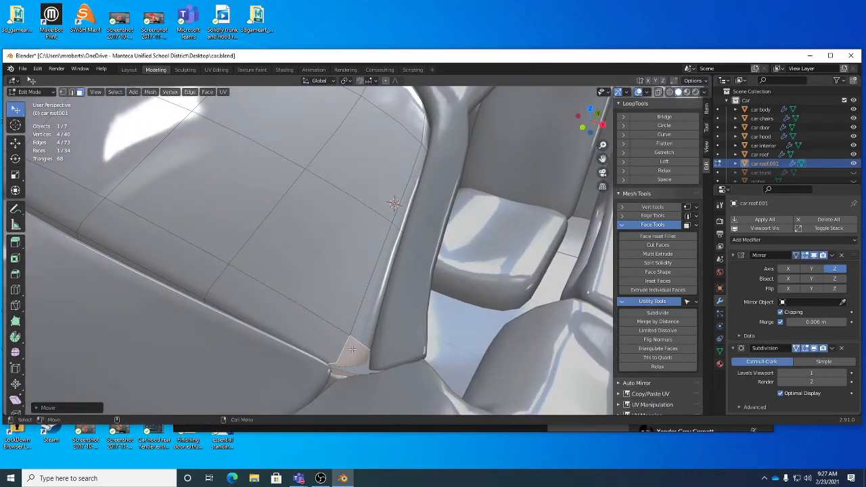
drag(351, 360, 361, 354)
mouse_move(361, 354)
middle_down()
mouse_move(306, 349)
mouse_move(271, 304)
mouse_move(356, 325)
mouse_move(359, 318)
mouse_move(359, 366)
middle_up()
- Fine-tune the windshield's upper corner by moving its border edge and one nearby interior vertex
click(363, 188)
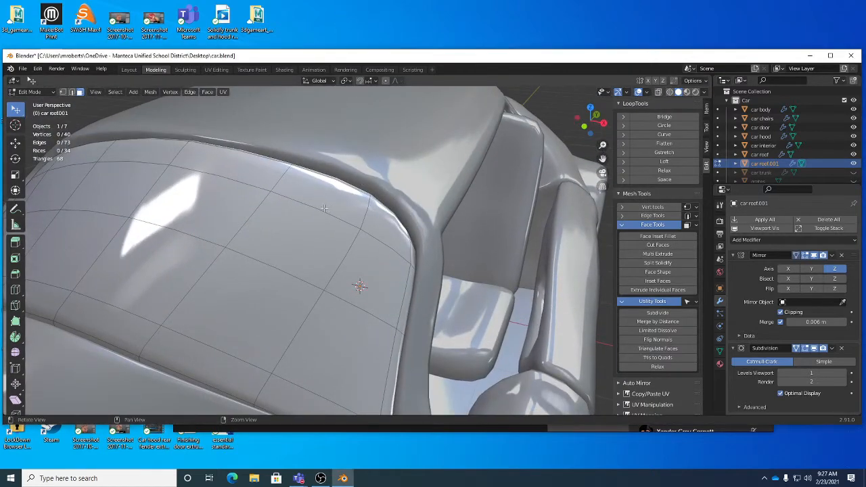
middle_drag(366, 213, 386, 223)
key(2)
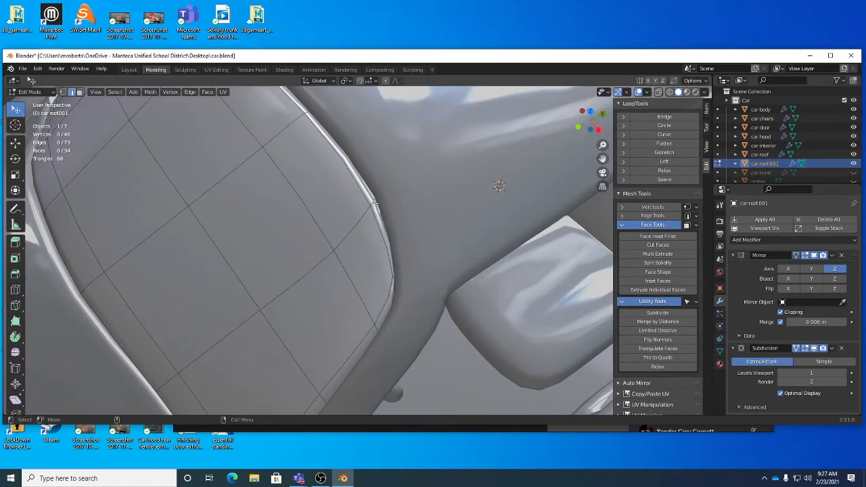
drag(374, 202, 374, 210)
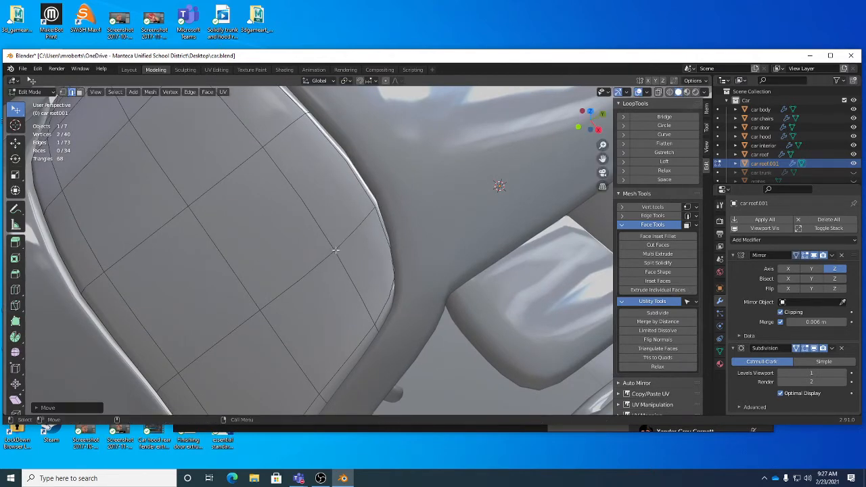
key(1)
drag(336, 251, 323, 239)
middle_drag(323, 239, 285, 165)
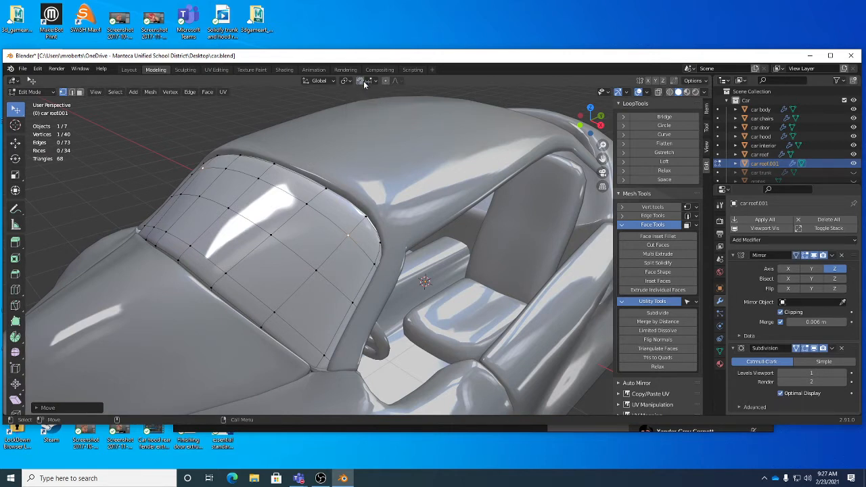
- Look at the available snapping targets and save the car file
click(369, 81)
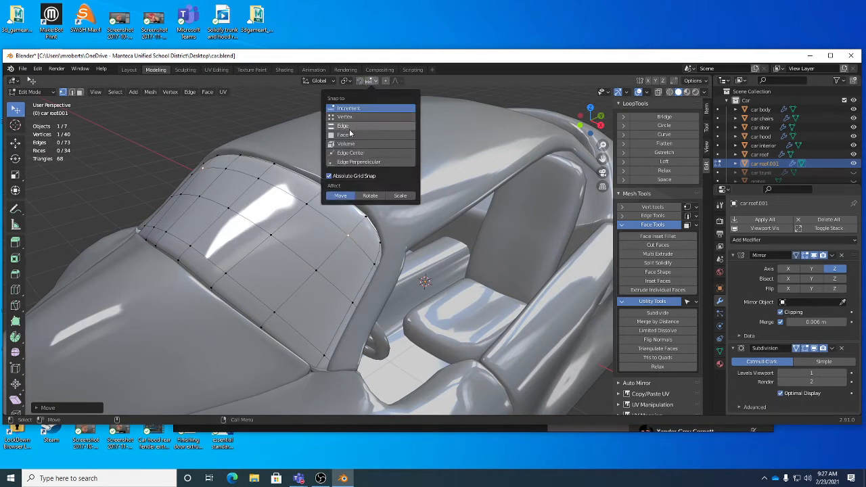
middle_drag(292, 243, 329, 244)
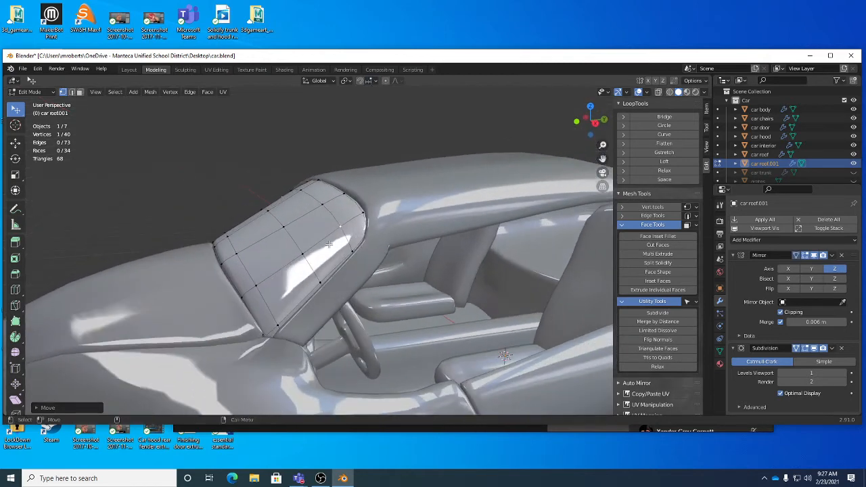
key(ctrl+s)
middle_drag(440, 268, 485, 201)
middle_drag(496, 269, 202, 185)
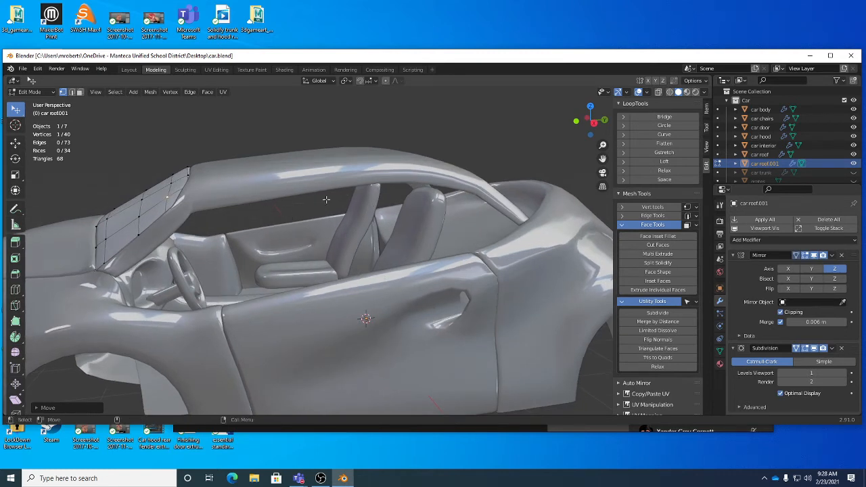
- Switch from editing the windshield to editing the car roof, saving the file in between
key(Tab)
middle_drag(346, 183, 147, 250)
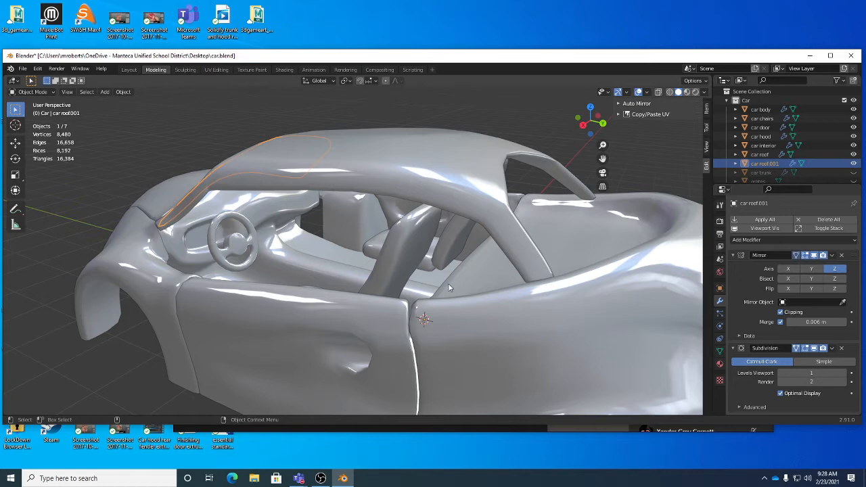
middle_drag(449, 288, 428, 250)
click(406, 201)
key(ctrl+s)
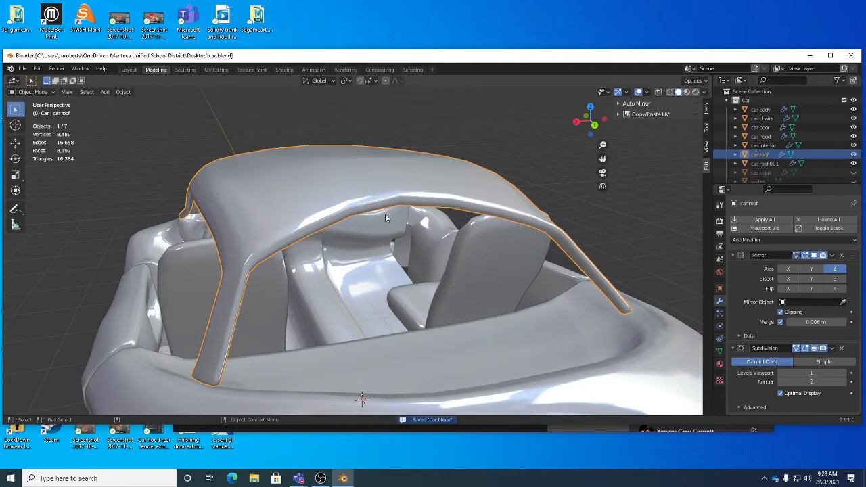
key(Tab)
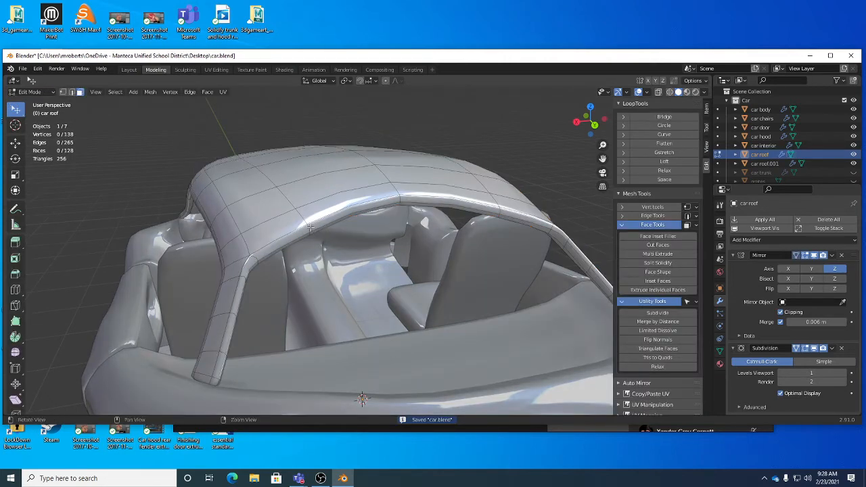
- Select the two inner faces along the upper rim of the roof's rear window opening
middle_drag(318, 228, 290, 214)
scroll(290, 214, up, 5)
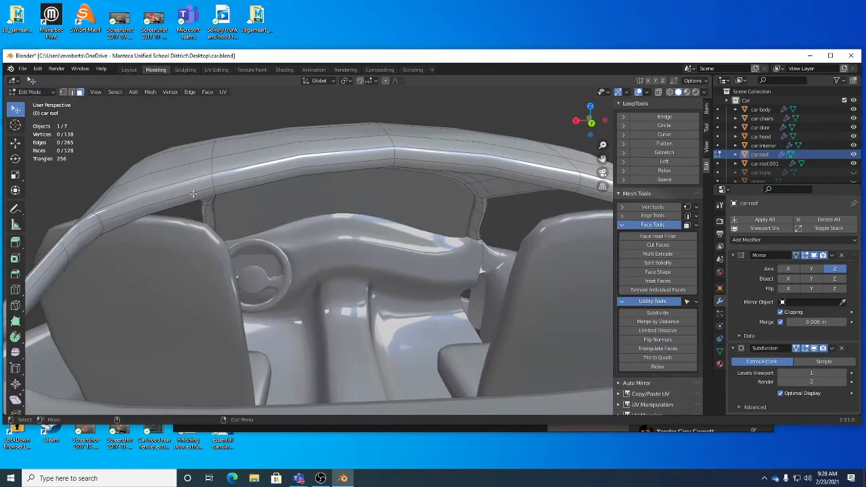
click(193, 195)
shift+click(241, 187)
scroll(325, 217, down, 4)
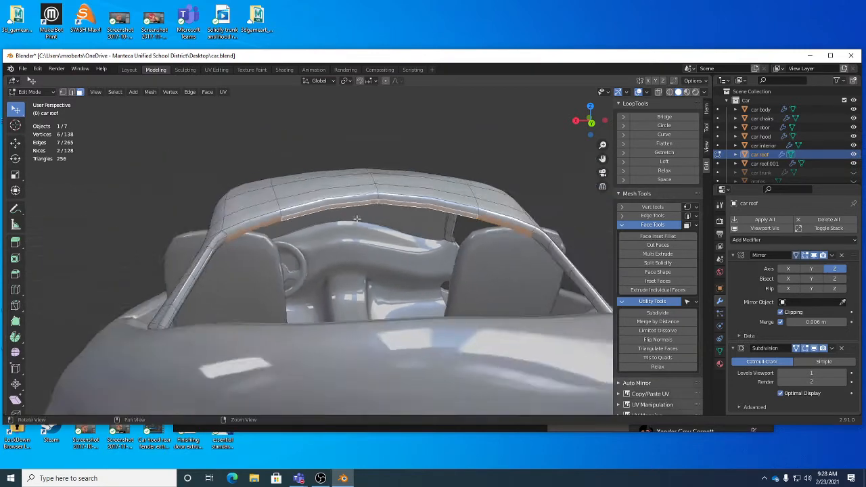
middle_drag(335, 222, 357, 232)
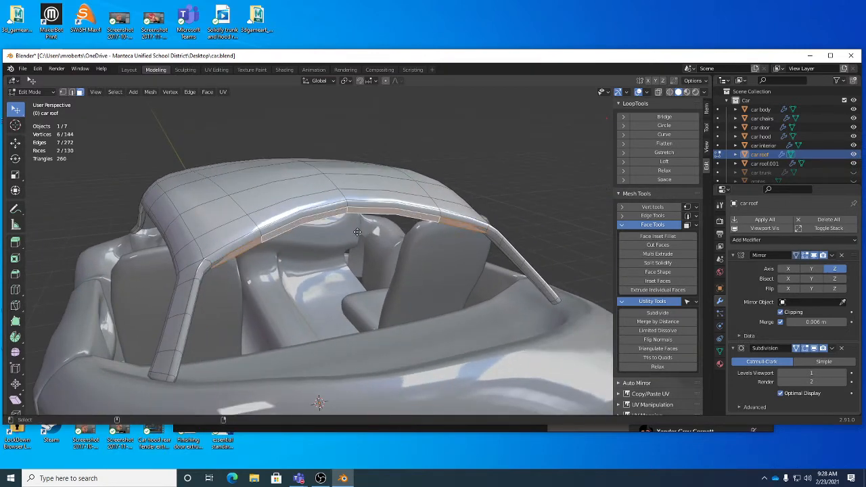
- Duplicate the two selected rear-rim faces of the roof in place
key(e)
right_click(358, 233)
middle_drag(298, 227, 371, 222)
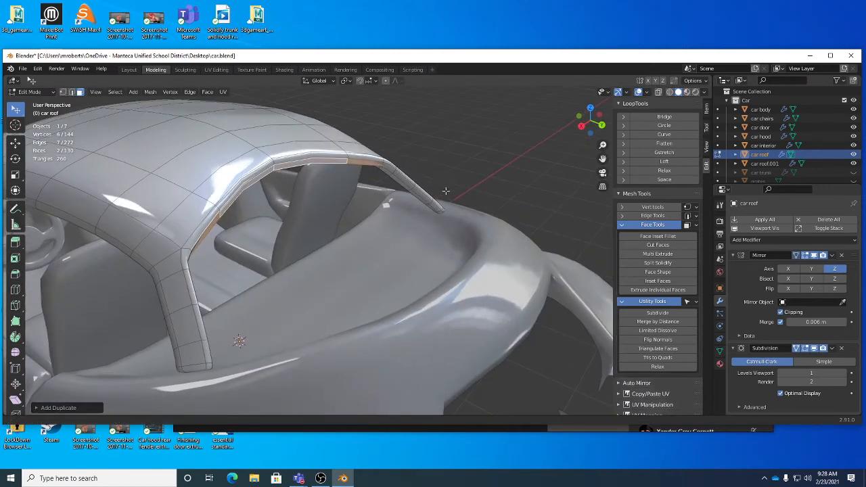
shift+middle_drag(444, 194, 482, 224)
scroll(324, 260, up, 3)
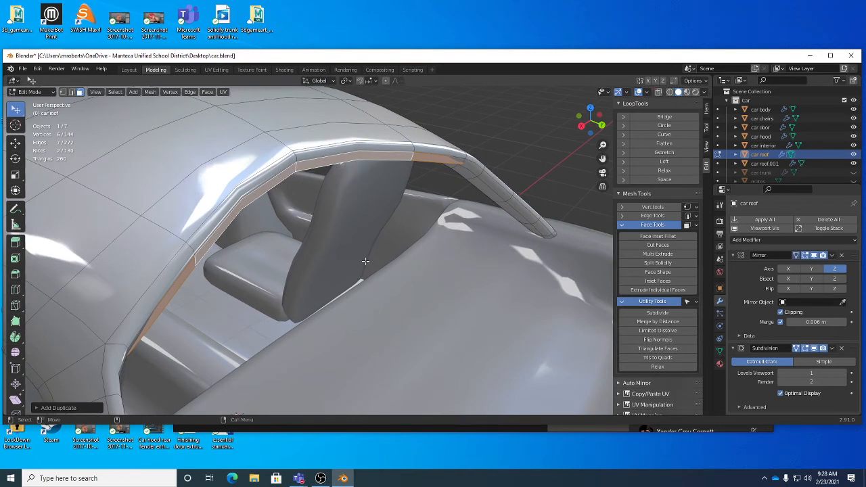
click(150, 92)
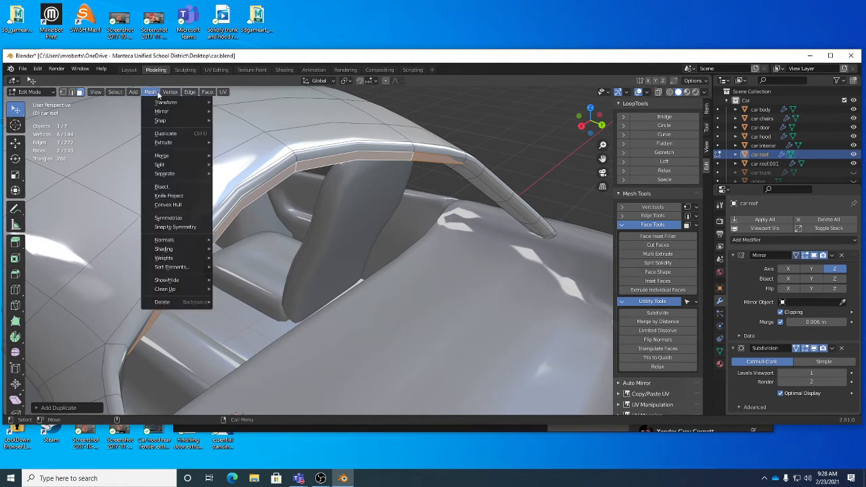
click(175, 135)
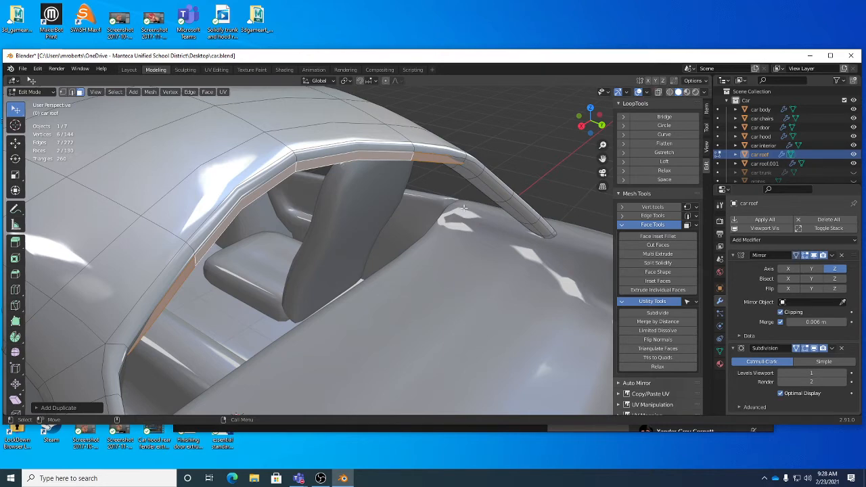
- Separate the duplicated roof rim faces into their own object and leave the roof's edit mode
middle_drag(486, 195, 322, 184)
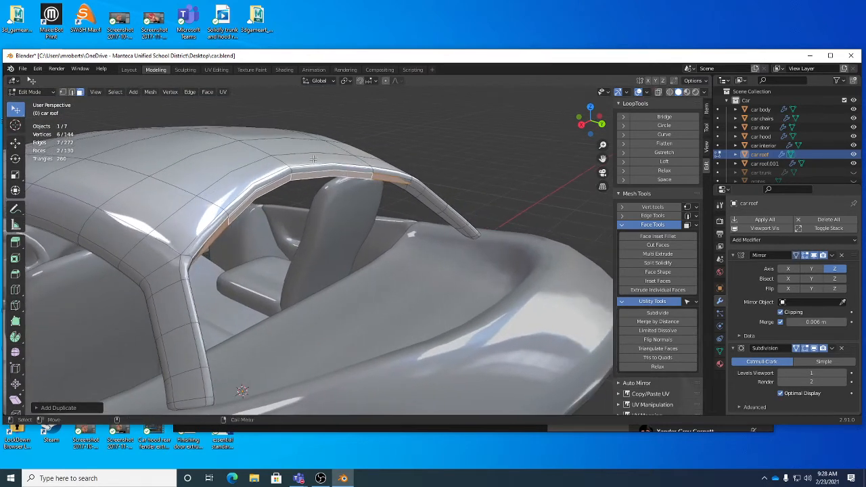
right_click(502, 167)
mouse_move(503, 165)
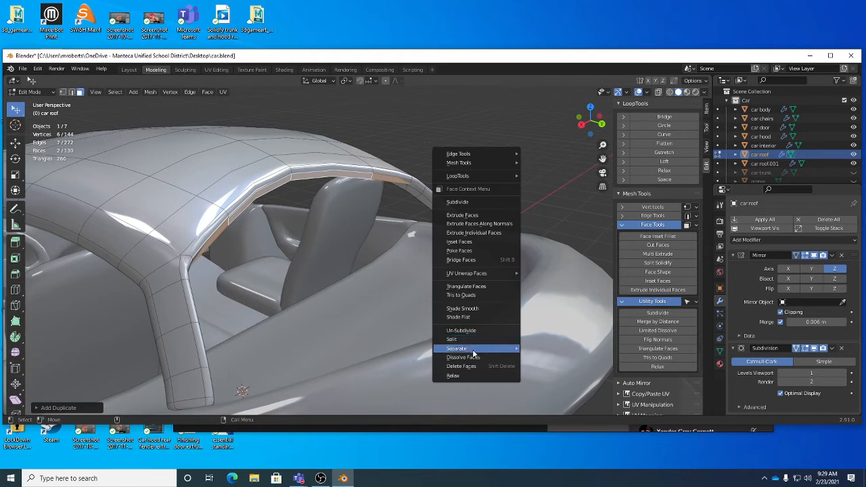
mouse_move(474, 352)
click(545, 348)
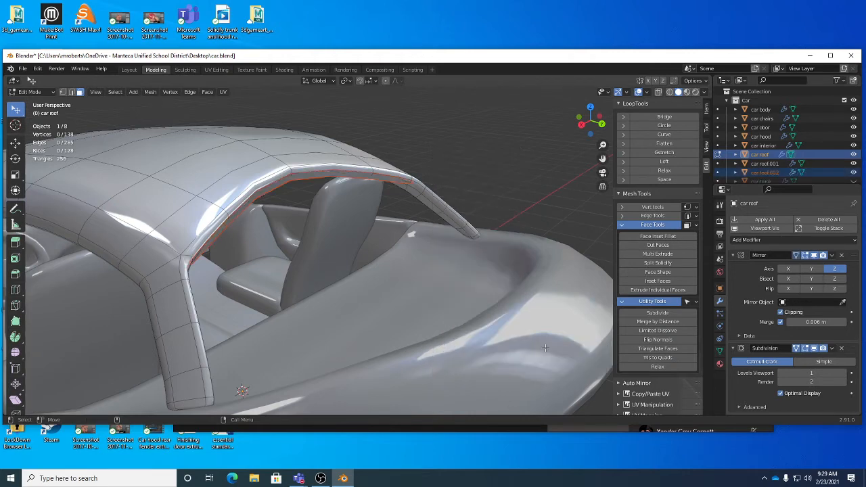
key(Tab)
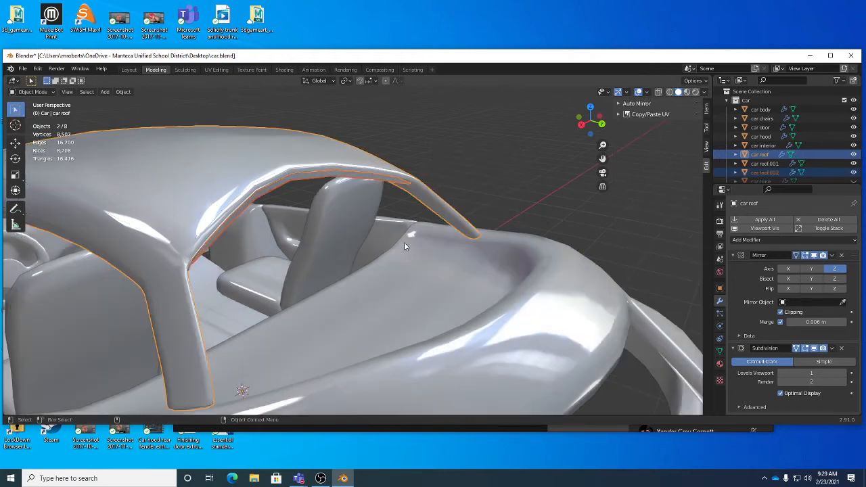
- Edit the car body and select two adjacent faces at the far rear end of the recess behind the roof
click(522, 285)
middle_drag(479, 278, 419, 211)
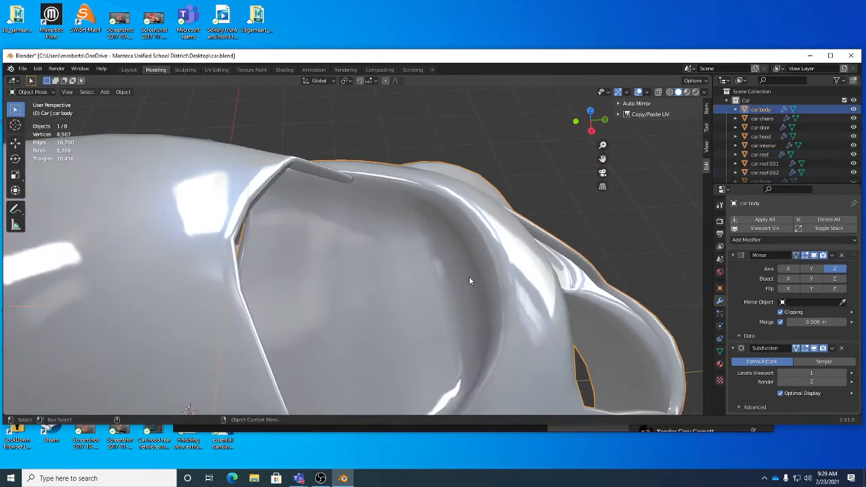
key(Tab)
middle_drag(473, 257, 474, 194)
click(434, 201)
shift+click(434, 216)
- Duplicate the two selected car body faces in place, separate them into their own object, and leave edit mode
key(shift+d)
right_click(467, 191)
right_click(474, 194)
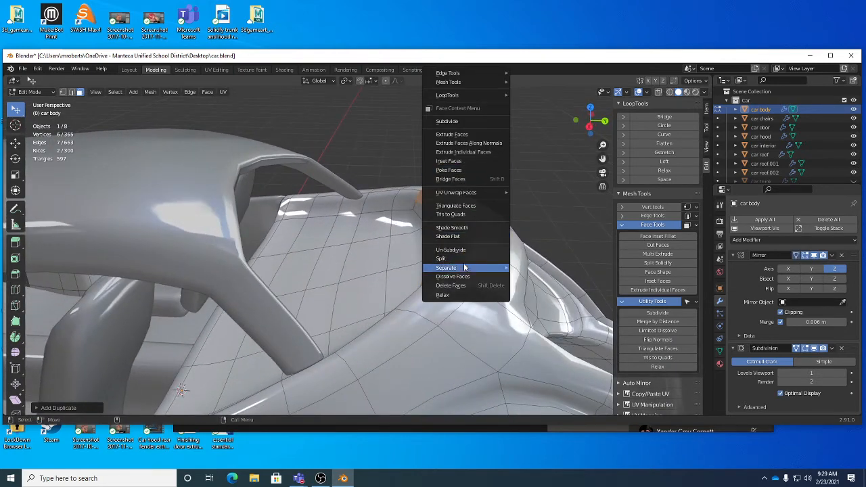
mouse_move(465, 268)
click(528, 268)
middle_drag(494, 260, 433, 251)
key(Tab)
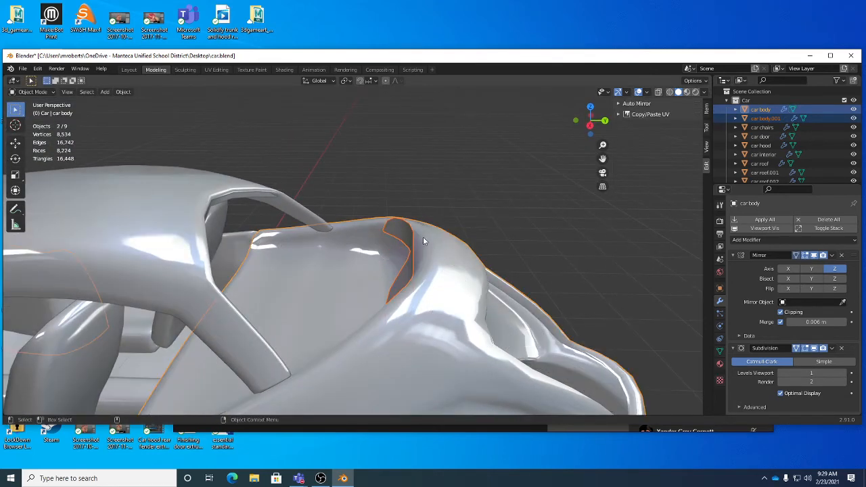
- Join the separated car body strip and the roof rim strip into one object, with the roof strip as the active object
click(402, 231)
scroll(262, 197, up, 1)
middle_drag(261, 197, 322, 224)
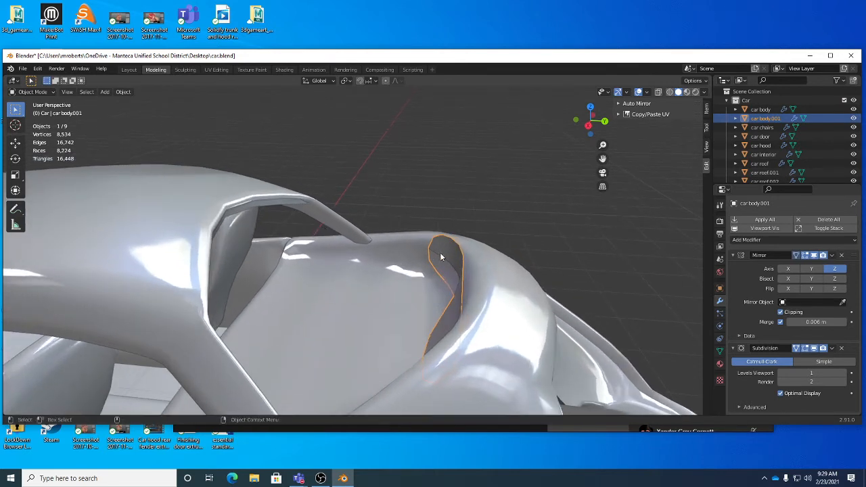
shift+click(295, 202)
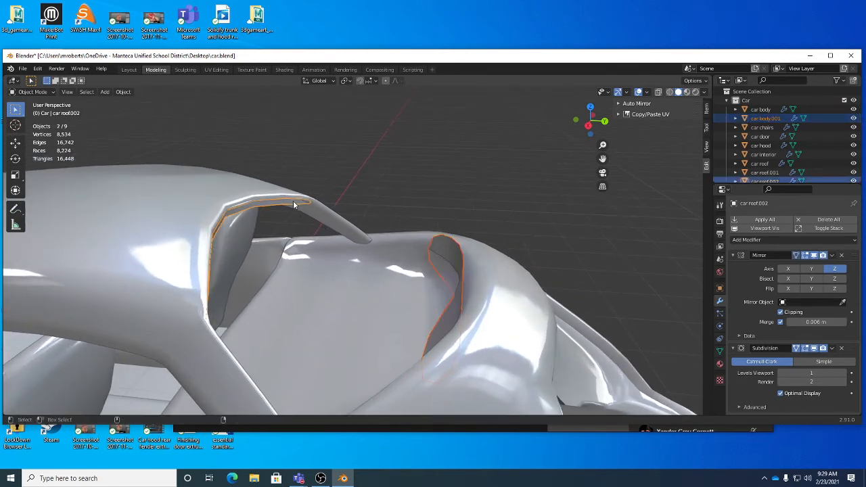
right_click(467, 159)
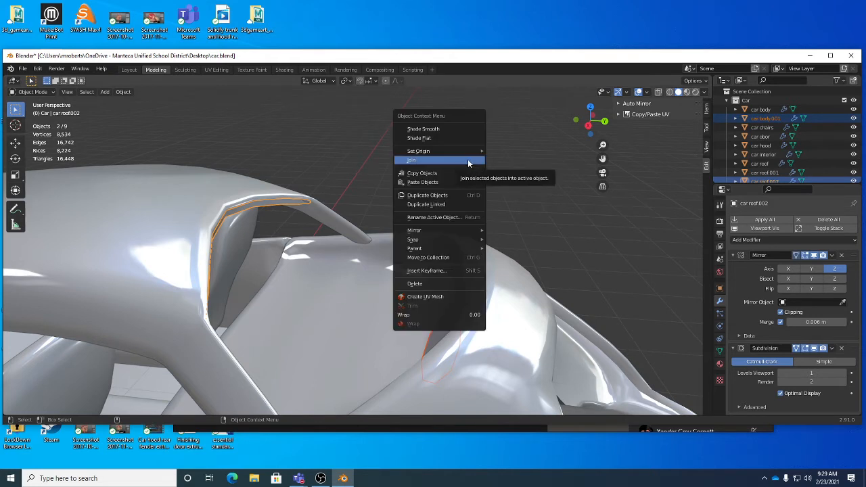
click(468, 159)
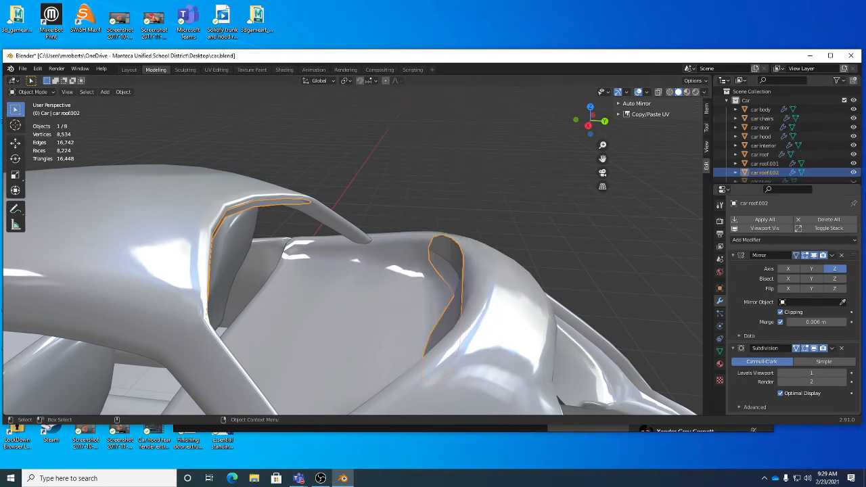
- Hide the car roof and car body, and enter edit mode on the joined strips
click(854, 154)
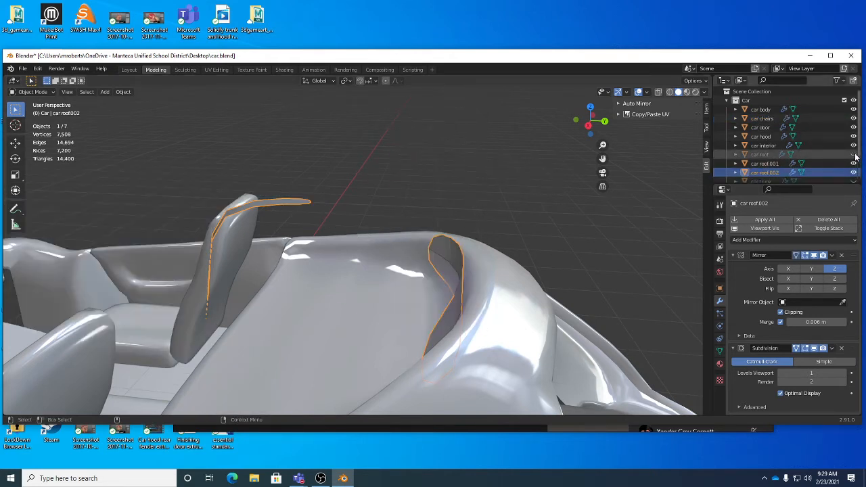
click(854, 109)
middle_drag(600, 298, 511, 264)
key(Tab)
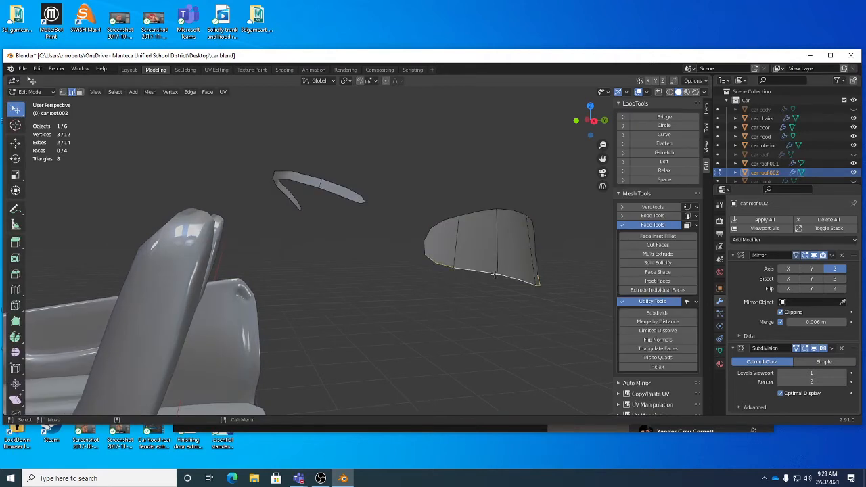
- Move the two lower edges of the car body strip upward along Z to make the strip narrower
key(w)
middle_drag(548, 267, 497, 252)
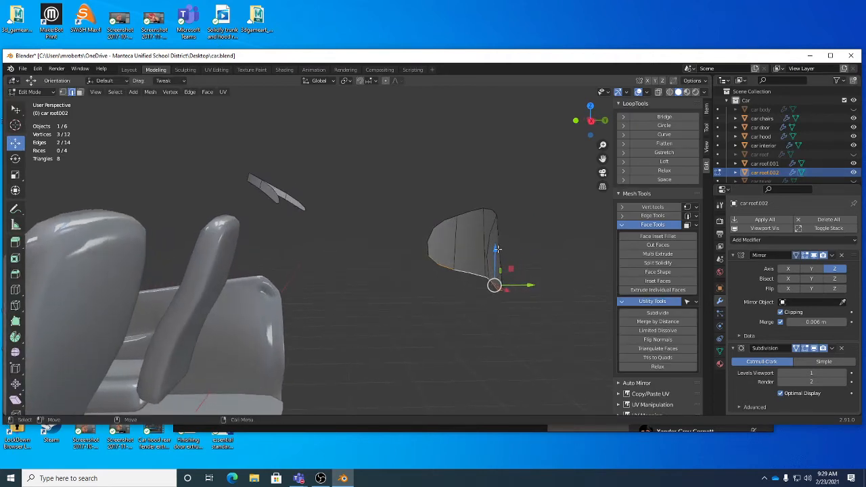
drag(498, 252, 501, 215)
middle_drag(511, 224, 486, 266)
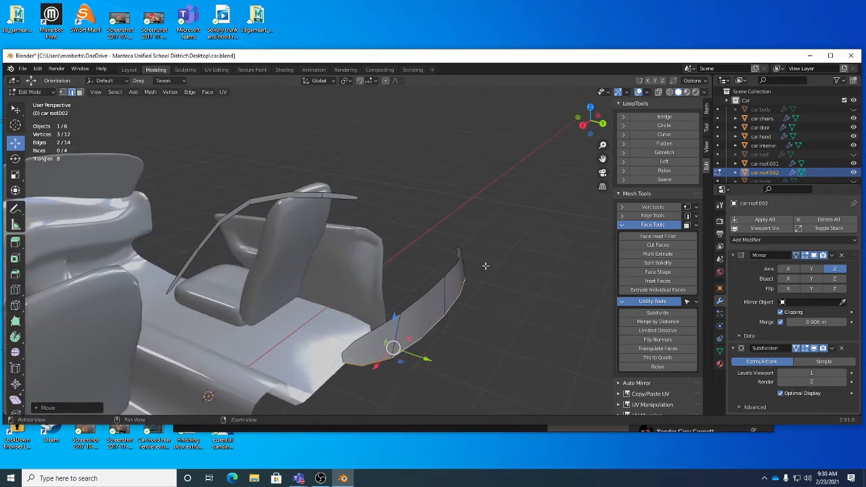
- Try to bridge the two strips by selecting all four of their faces and applying Bridge Faces
click(485, 266)
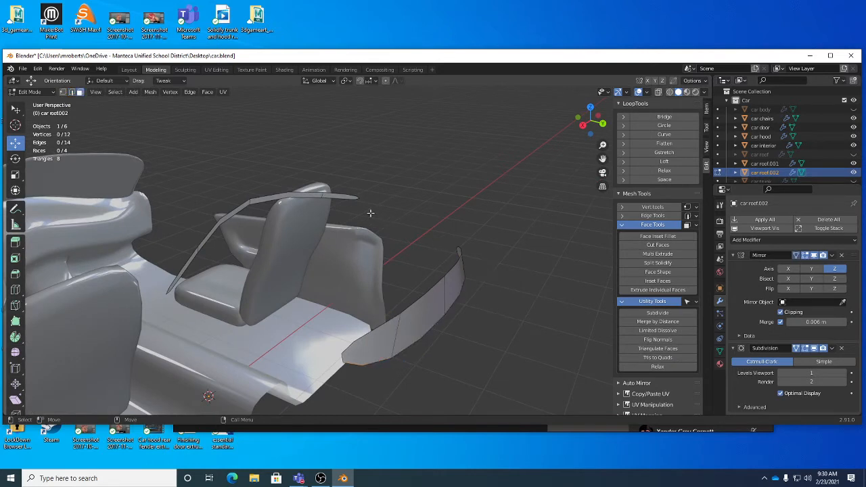
middle_drag(370, 213, 358, 207)
shift+click(294, 196)
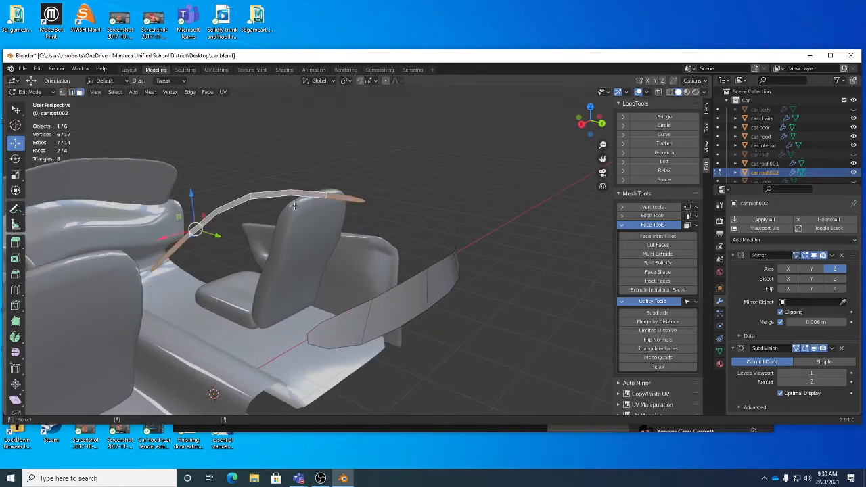
shift+click(341, 331)
shift+click(457, 309)
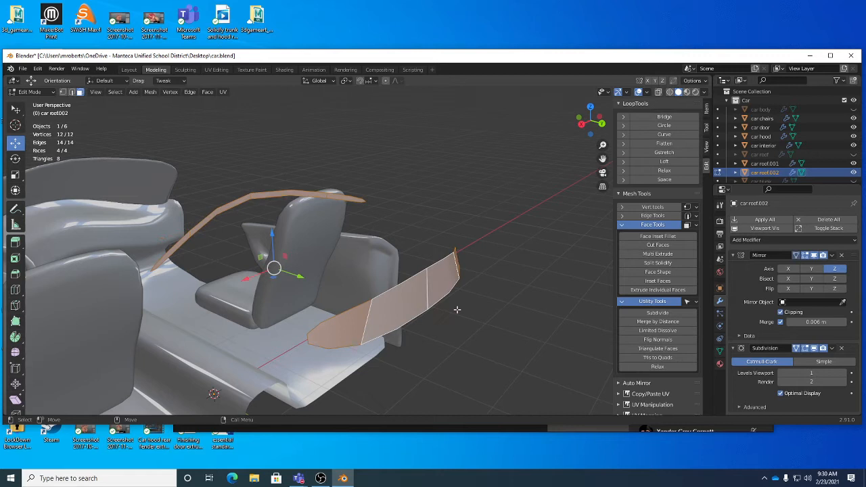
right_click(512, 260)
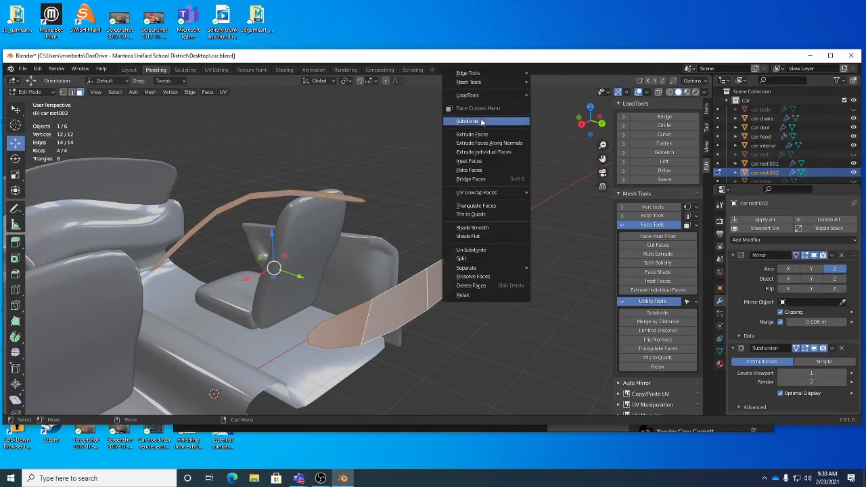
click(494, 180)
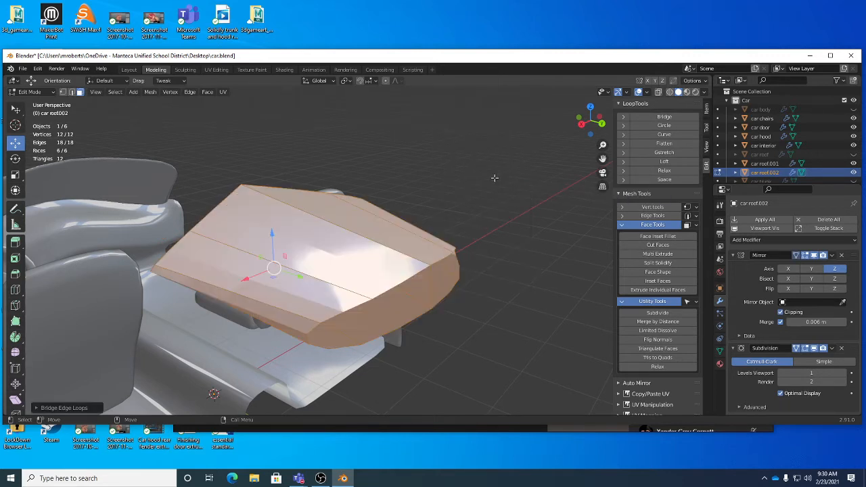
- Inspect the bridged faces from several angles, and undo the face bridge
middle_drag(502, 254, 374, 261)
click(342, 272)
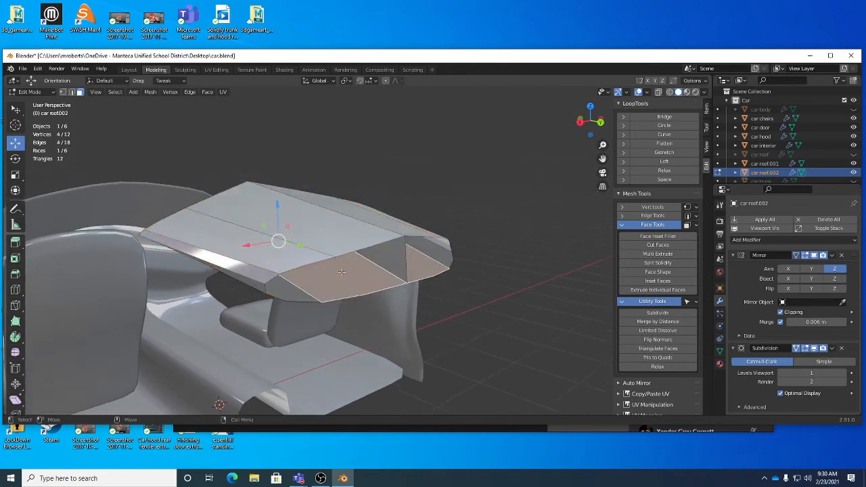
middle_drag(331, 283, 410, 248)
key(a)
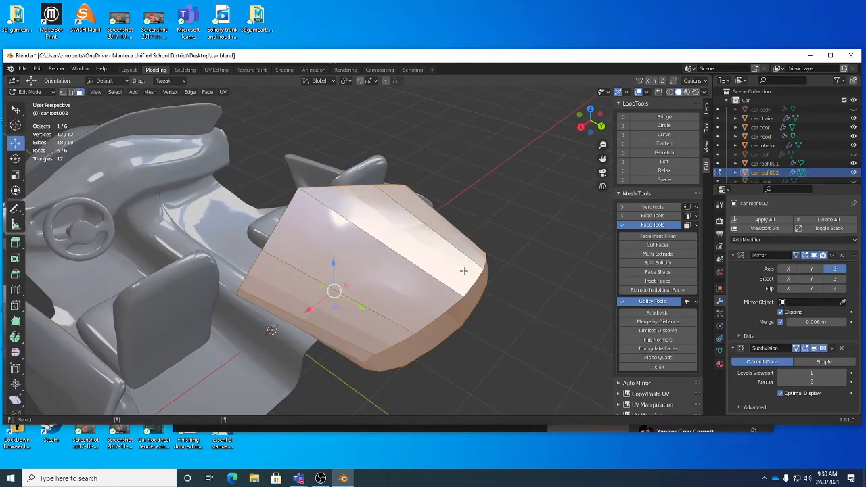
key(ctrl+z)
- Select the boundary edges of the roof strip and the body strip, and connect them with Bridge Edge Loops
mouse_move(503, 288)
middle_down()
mouse_move(494, 296)
mouse_move(501, 281)
mouse_move(487, 290)
middle_up()
key(2)
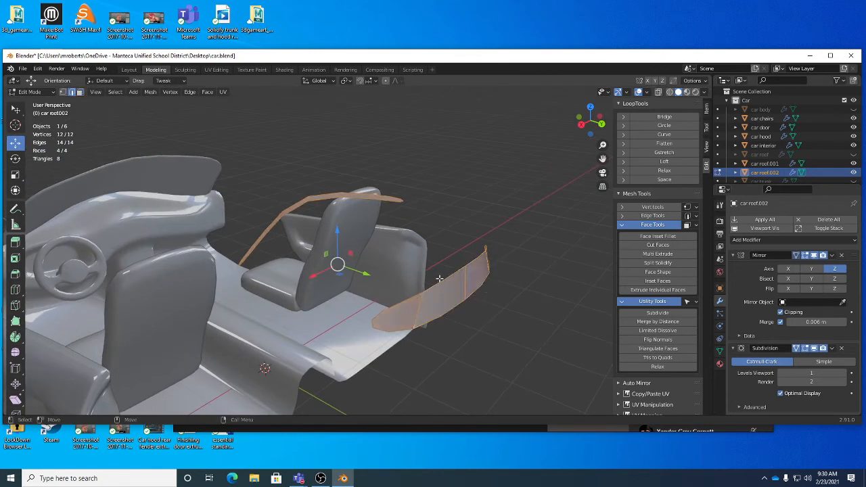
click(443, 279)
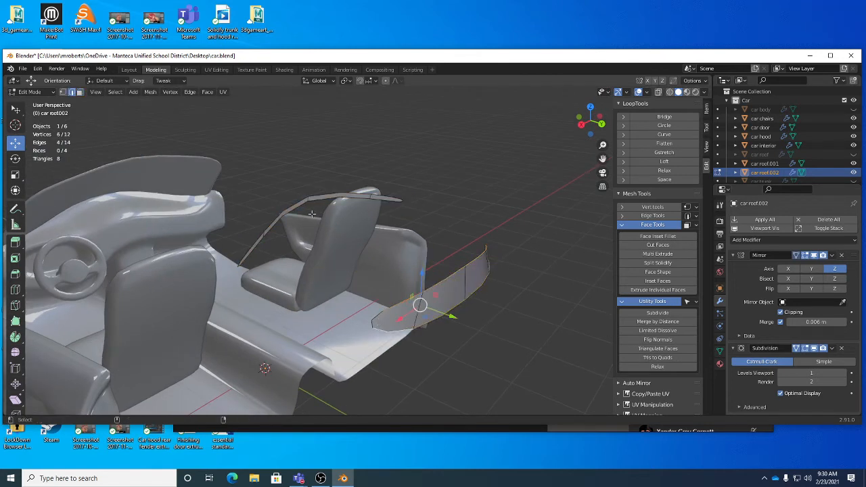
mouse_move(302, 199)
middle_down()
mouse_move(280, 186)
mouse_move(291, 205)
middle_up()
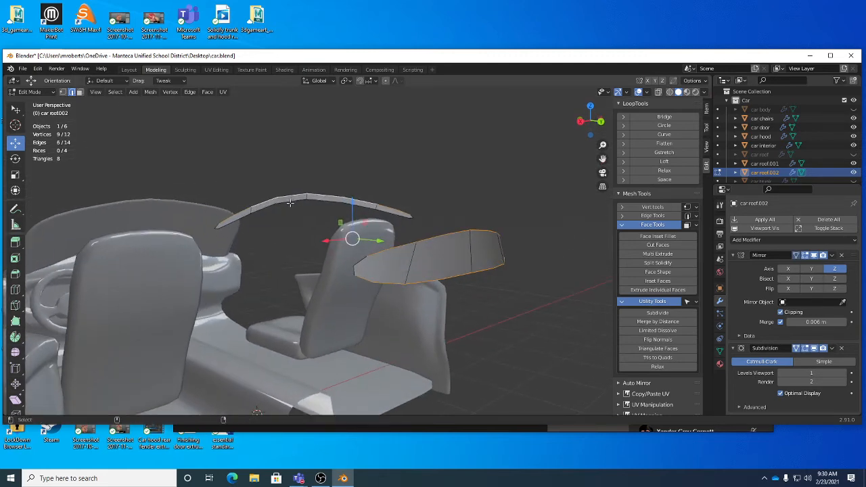
alt+shift+click(290, 202)
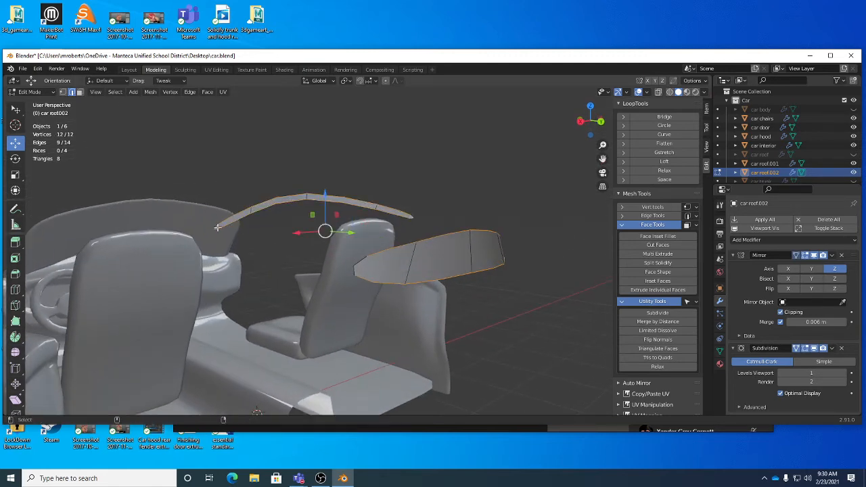
right_click(526, 168)
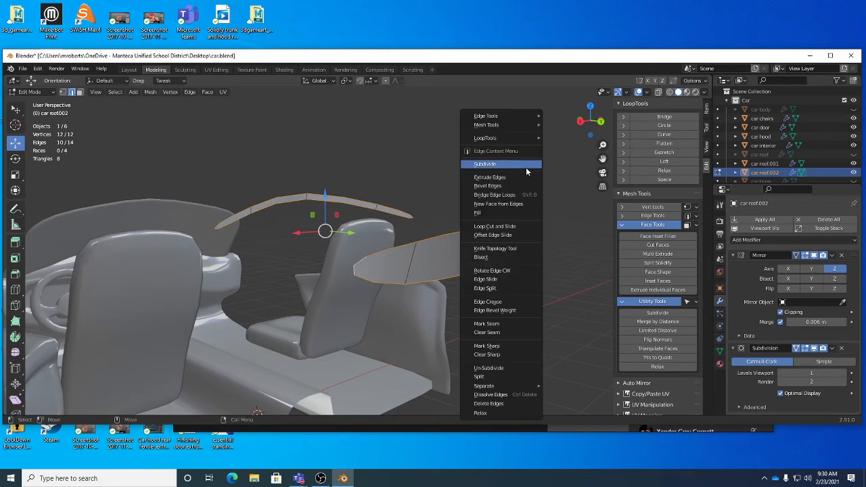
click(522, 193)
- Select all linked geometry of the bridged rear window and flip its normals
middle_drag(528, 209, 504, 234)
key(ctrl+l)
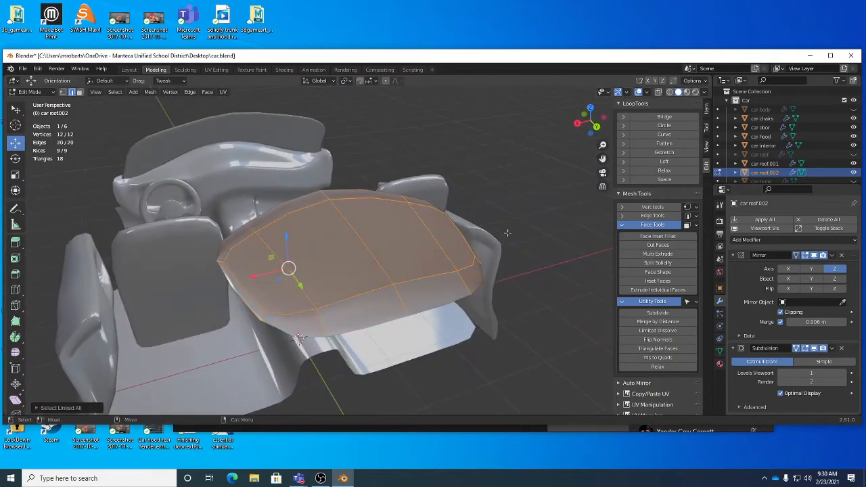
middle_drag(352, 218, 390, 223)
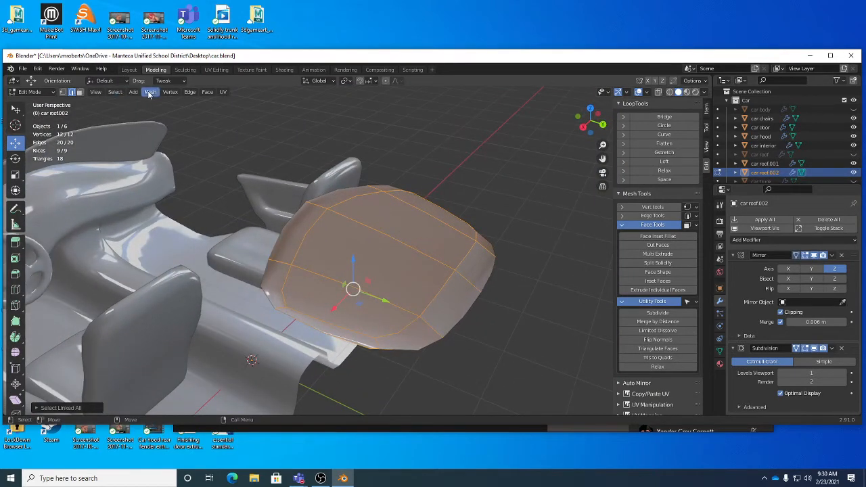
click(149, 93)
mouse_move(172, 241)
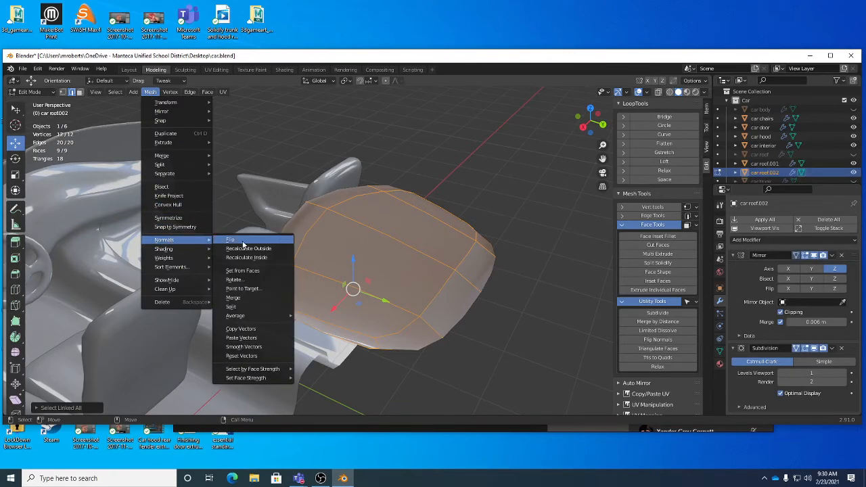
click(243, 243)
middle_drag(396, 234, 466, 274)
- Select the two strip faces along the rear lower edge of the window
click(345, 293)
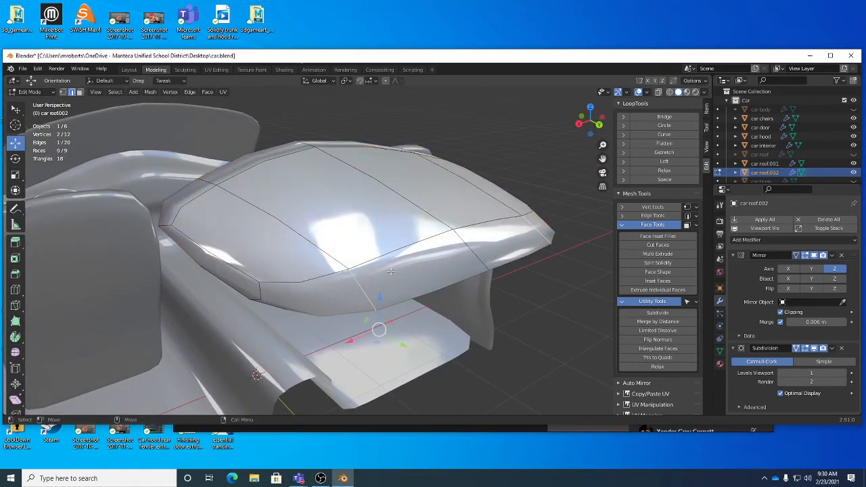
shift+click(411, 262)
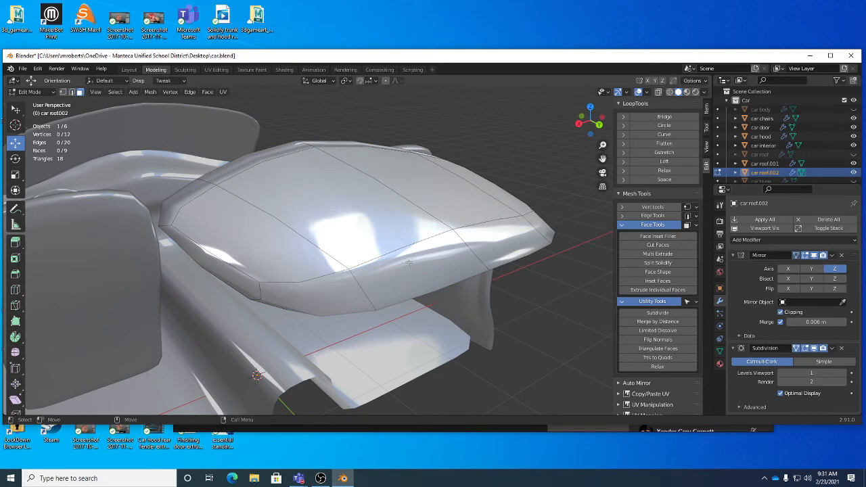
shift+click(322, 284)
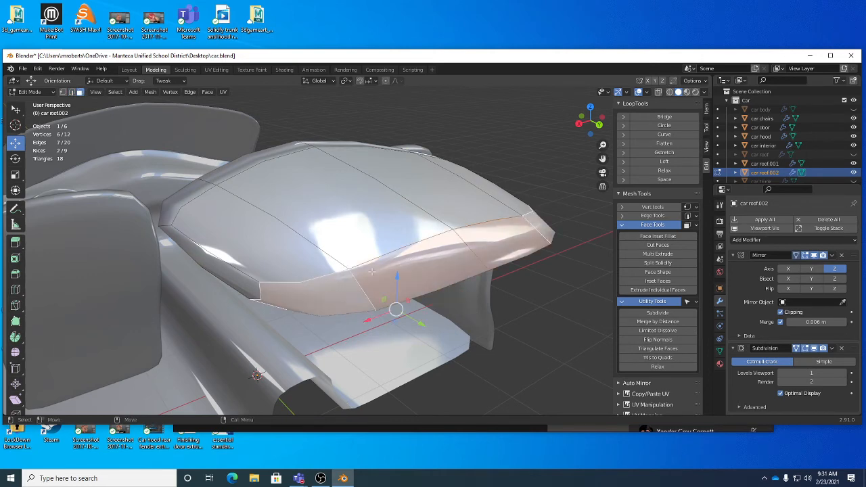
middle_drag(371, 271, 407, 281)
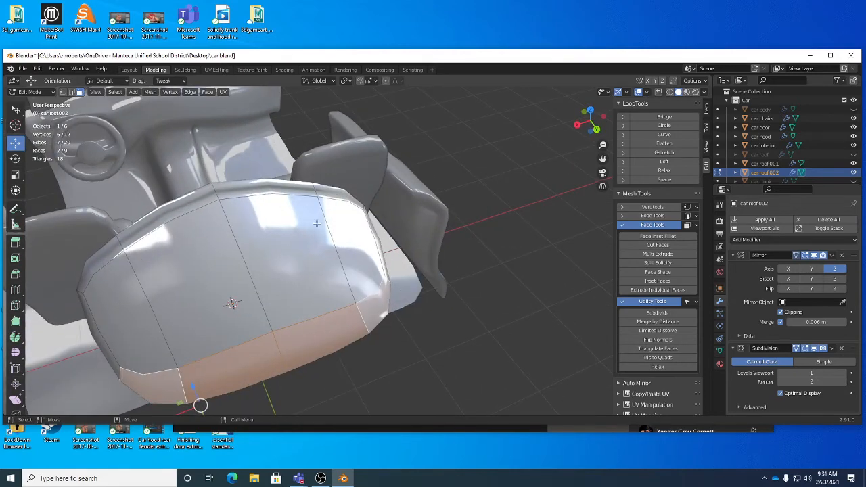
middle_drag(302, 248, 257, 256)
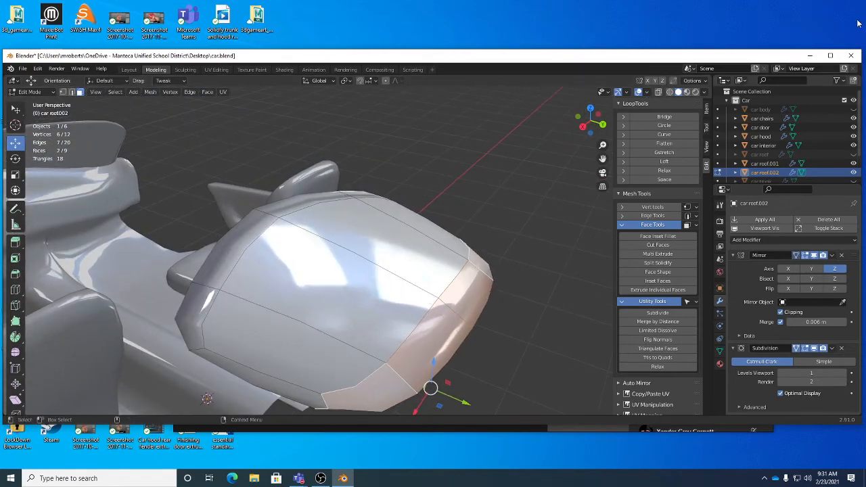
- Show the car roof and car body again, and move the selected rear window faces down and backward against the body
click(854, 155)
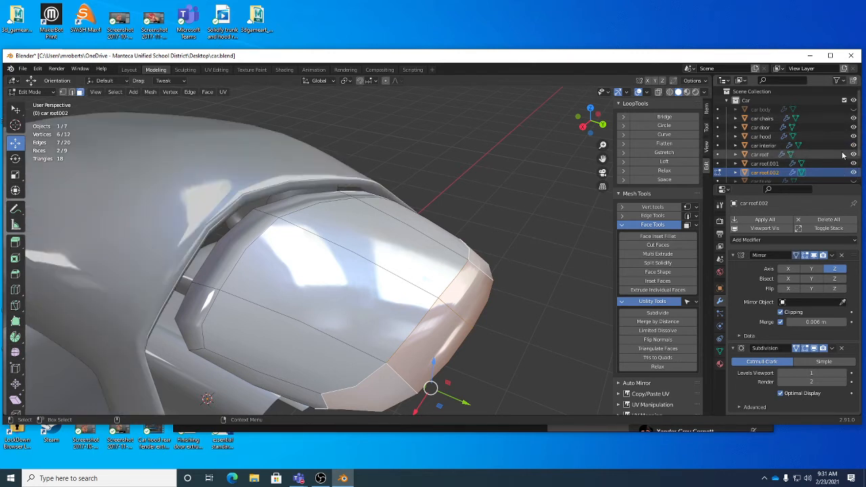
click(853, 109)
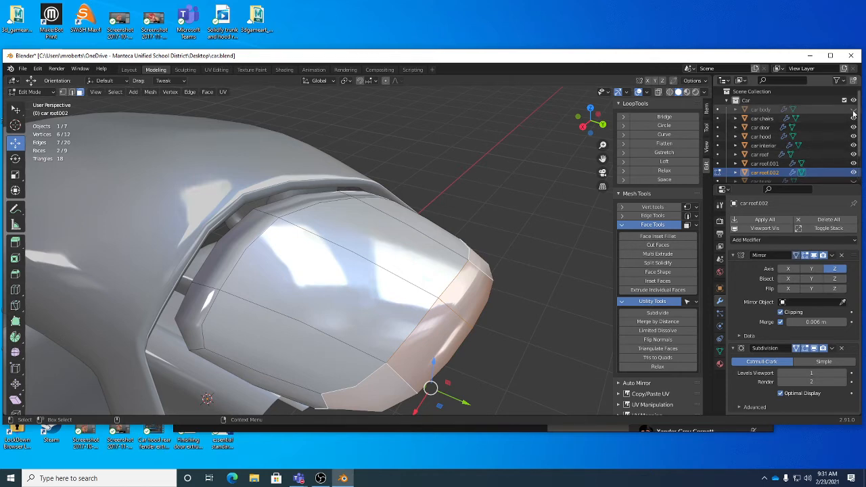
middle_drag(379, 237, 446, 229)
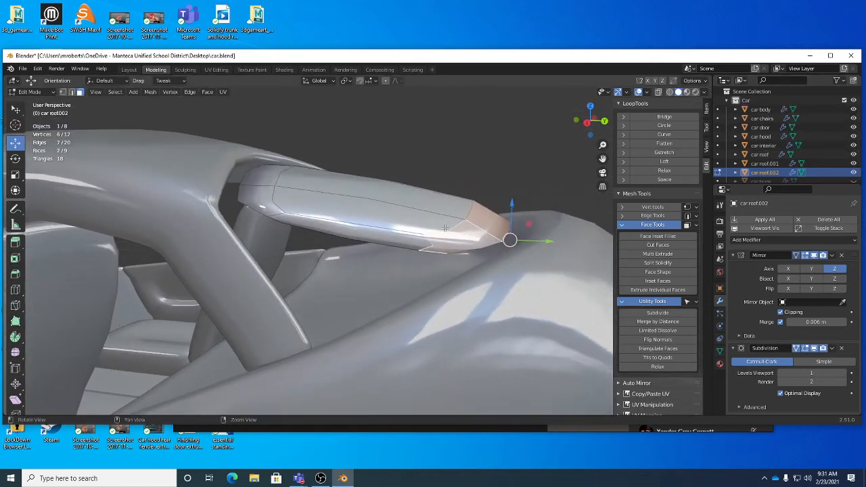
drag(528, 222, 538, 241)
middle_drag(538, 241, 447, 281)
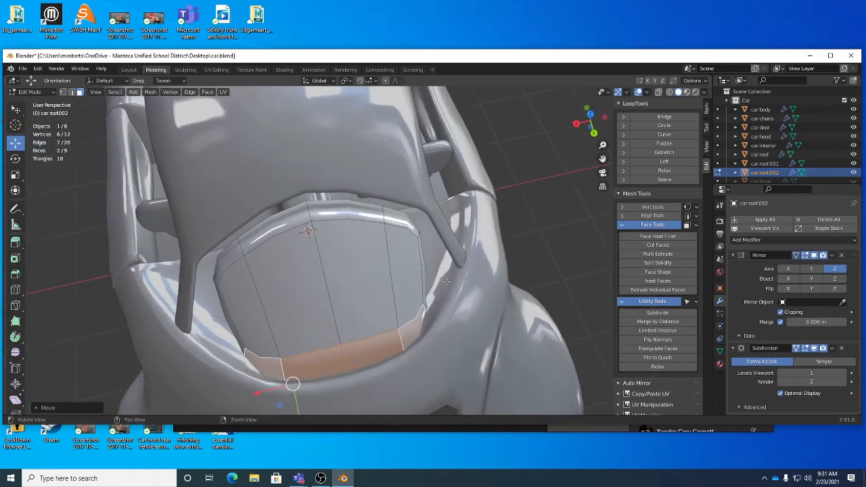
- Nudge the window's upper rim faces toward the roof opening and adjust the faces along its lower edge
key(w)
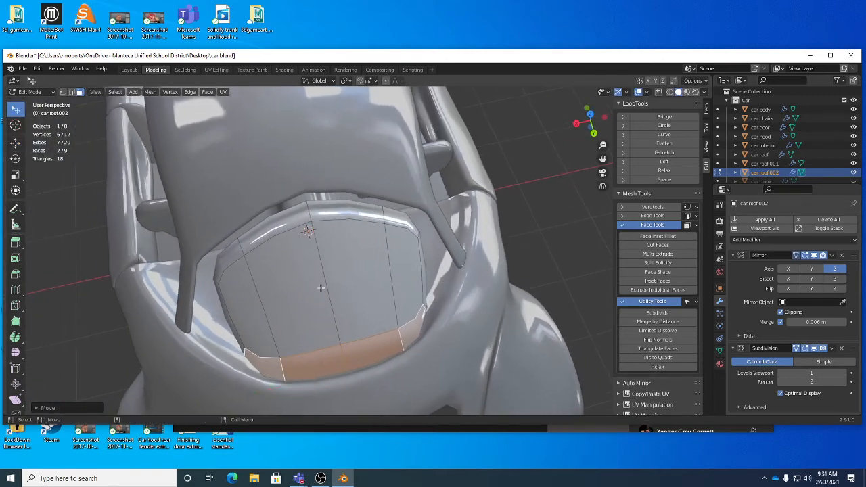
drag(232, 250, 230, 242)
drag(282, 224, 282, 220)
drag(268, 366, 299, 367)
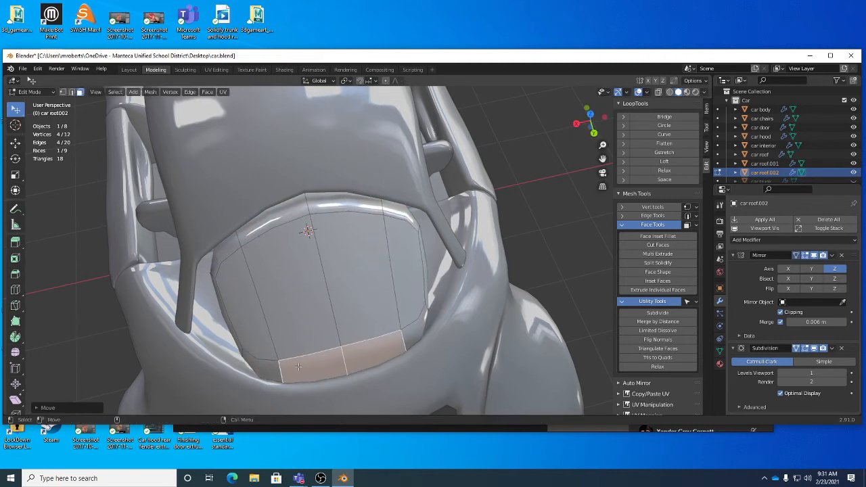
- Add loop cuts across the rear window, spacing them between its upper rim and its lower edge
key(ctrl+r)
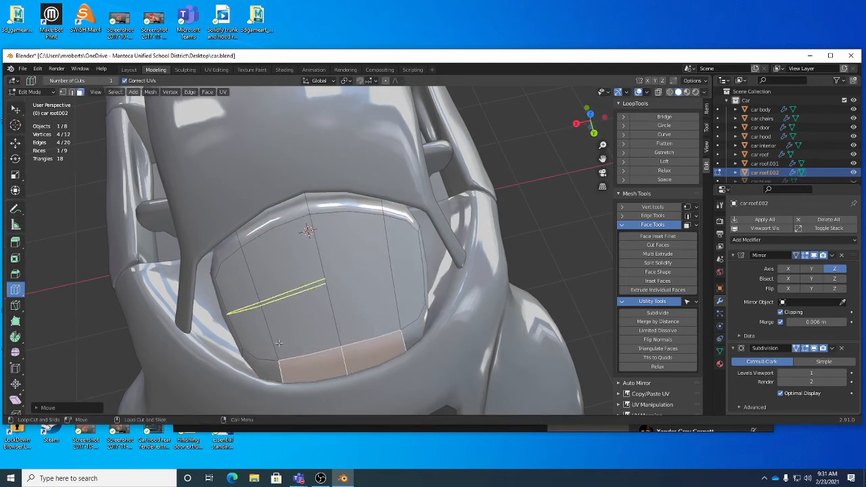
click(283, 356)
click(292, 393)
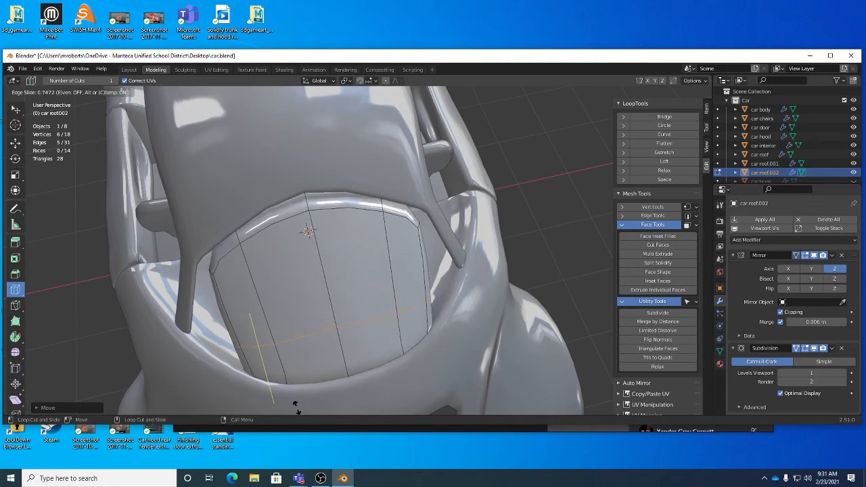
drag(252, 305, 267, 318)
middle_drag(267, 318, 284, 292)
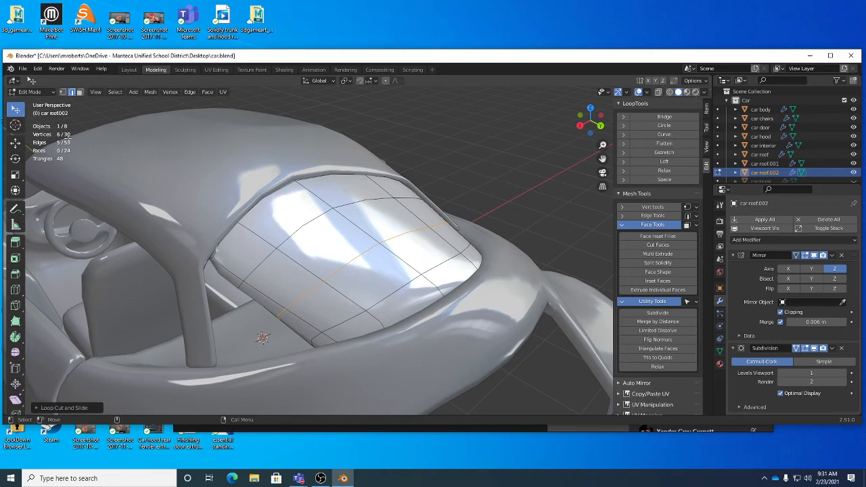
- Pull the window's side edge outward beside the roof pillar and move the lower corner face down toward the body
middle_drag(256, 286, 236, 300)
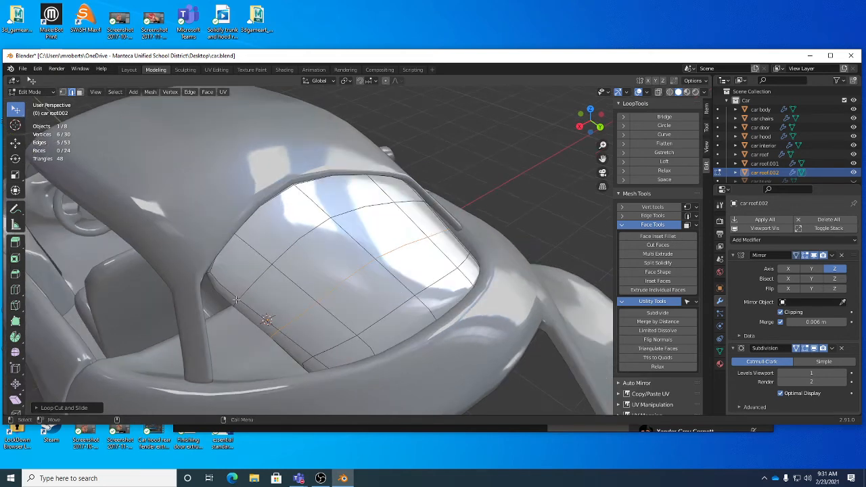
drag(238, 301, 209, 358)
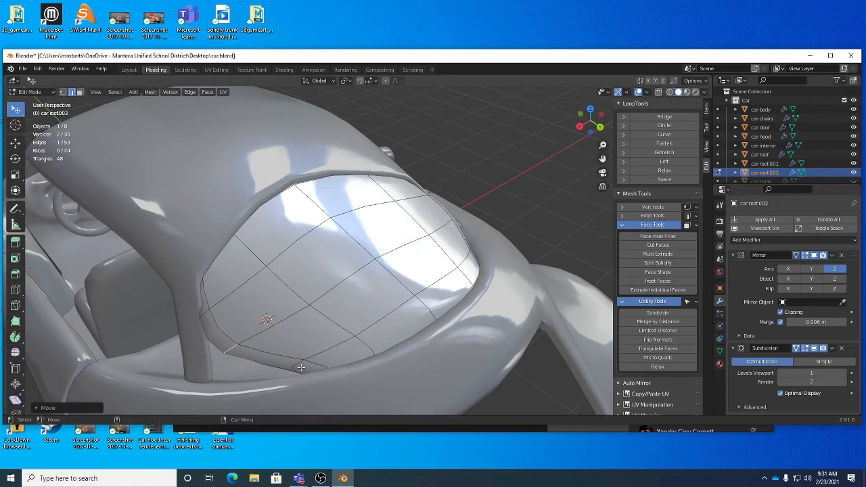
middle_drag(296, 365, 285, 324)
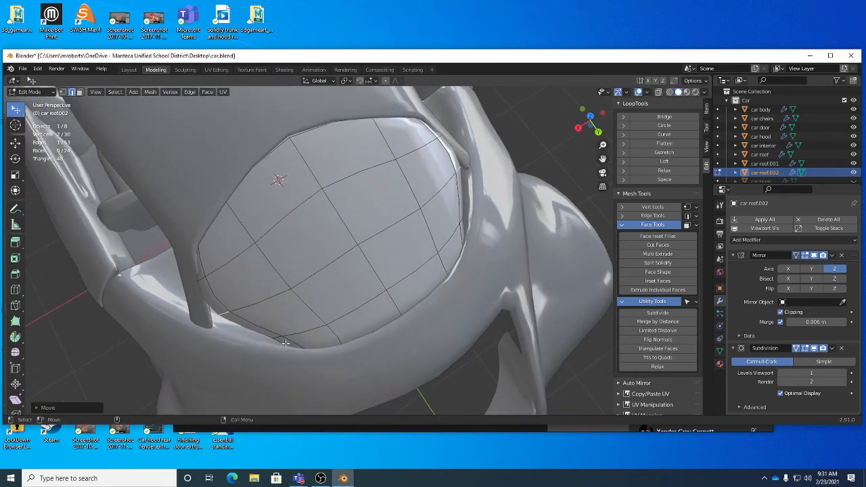
key(3)
drag(289, 343, 214, 332)
middle_drag(213, 332, 356, 298)
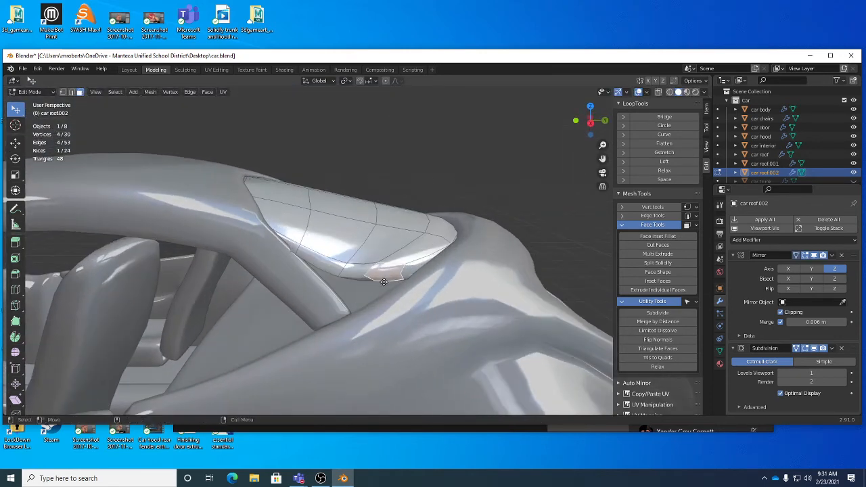
drag(383, 281, 353, 300)
key(2)
middle_drag(354, 301, 287, 327)
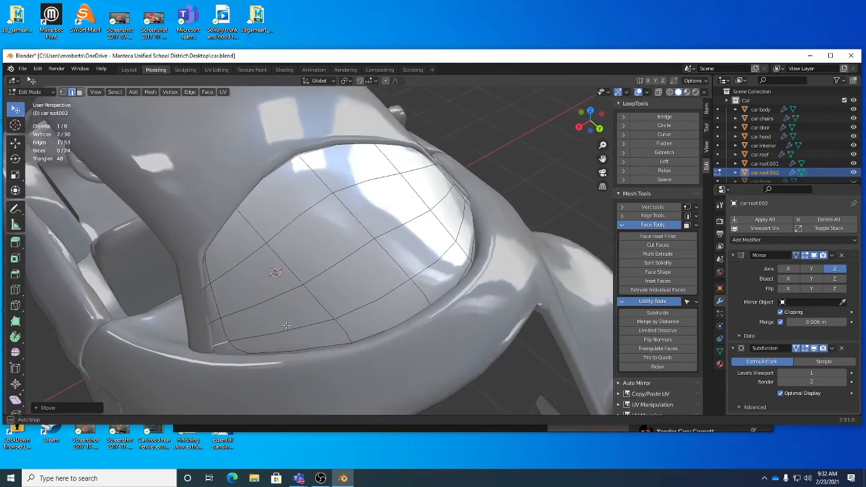
- Add a lengthwise loop cut near the side of the rear window, slid toward the roof pillar
click(14, 290)
mouse_move(266, 310)
mouse_down()
mouse_move(270, 305)
mouse_move(263, 313)
mouse_up()
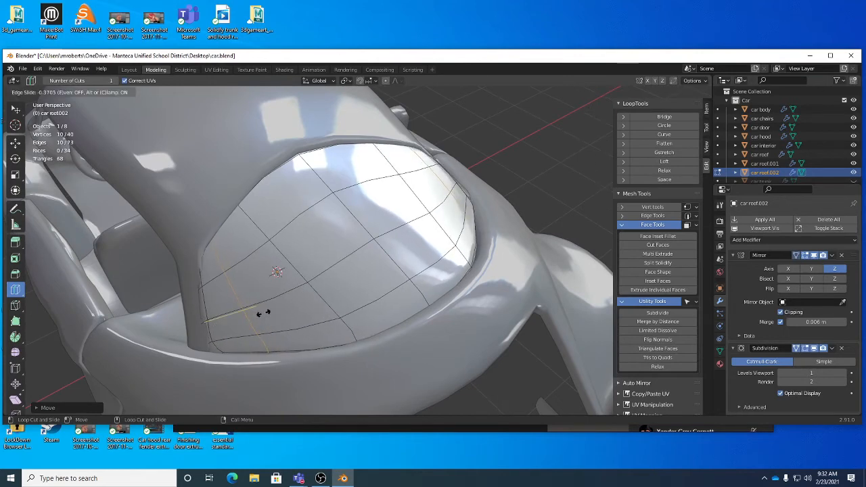
click(263, 313)
middle_drag(262, 314, 285, 314)
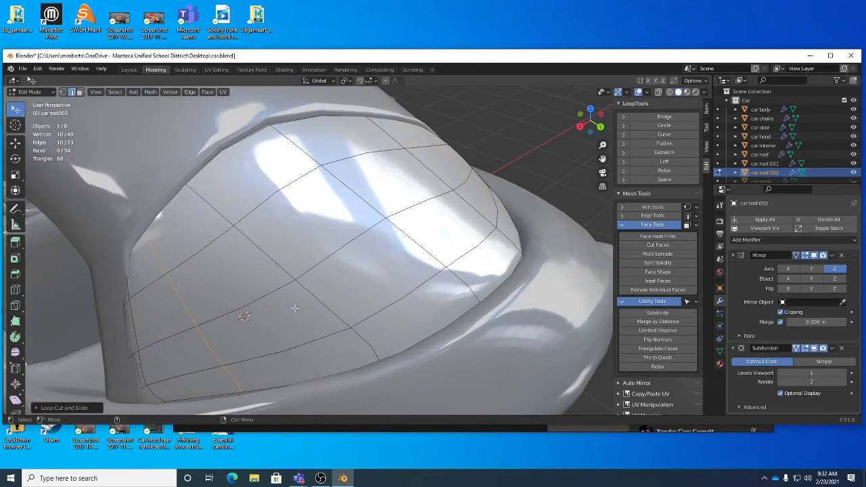
- Reposition the narrow side faces and the lower corner edge so the window follows the roof pillar and body
click(148, 328)
drag(129, 326, 137, 339)
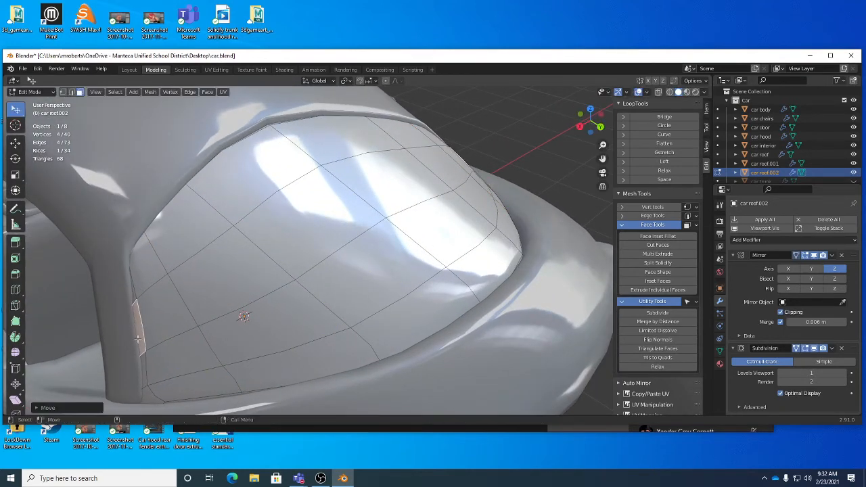
drag(142, 390, 160, 392)
drag(131, 283, 137, 303)
key(2)
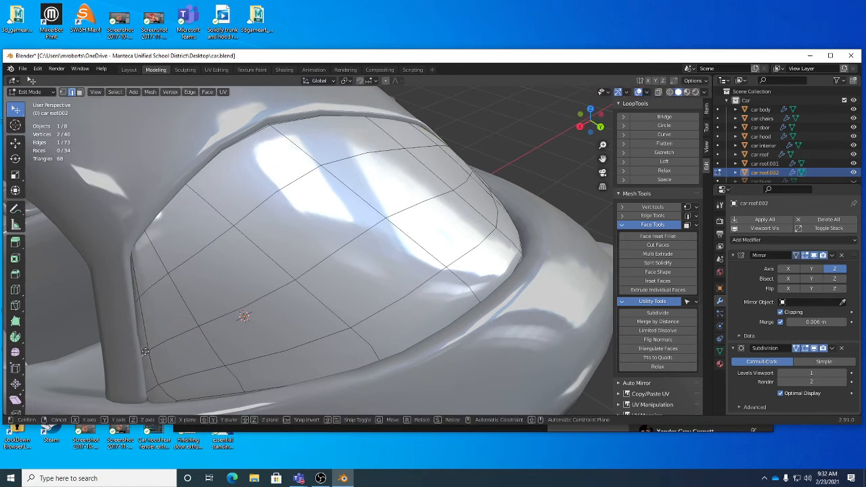
drag(169, 392, 170, 394)
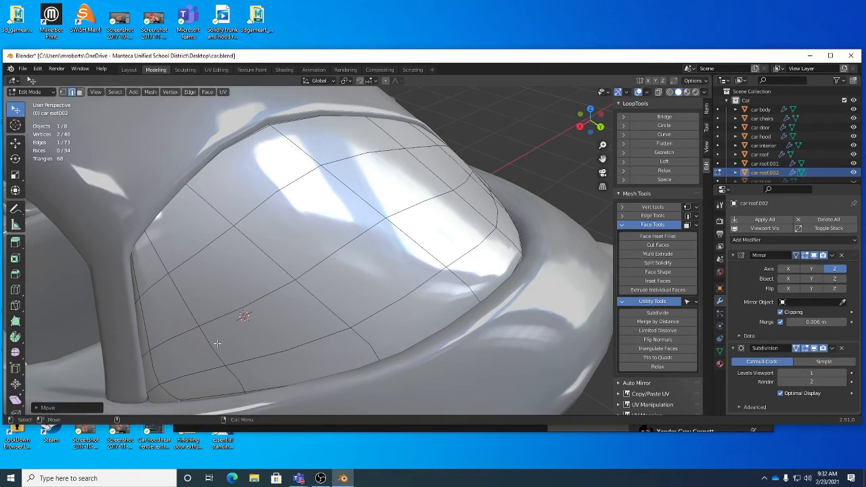
- Adjust an edge on the window's lower rim and move the upper side edge against the roof opening
middle_drag(218, 347, 300, 255)
key(g)
click(410, 293)
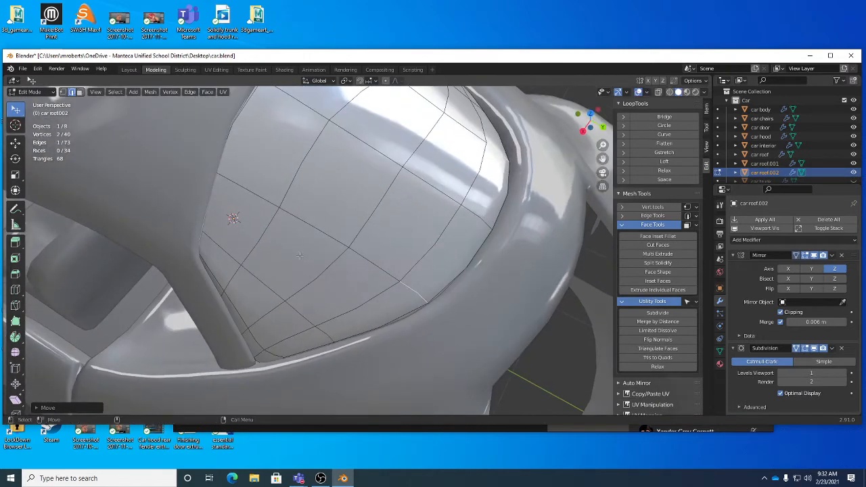
key(3)
click(244, 225)
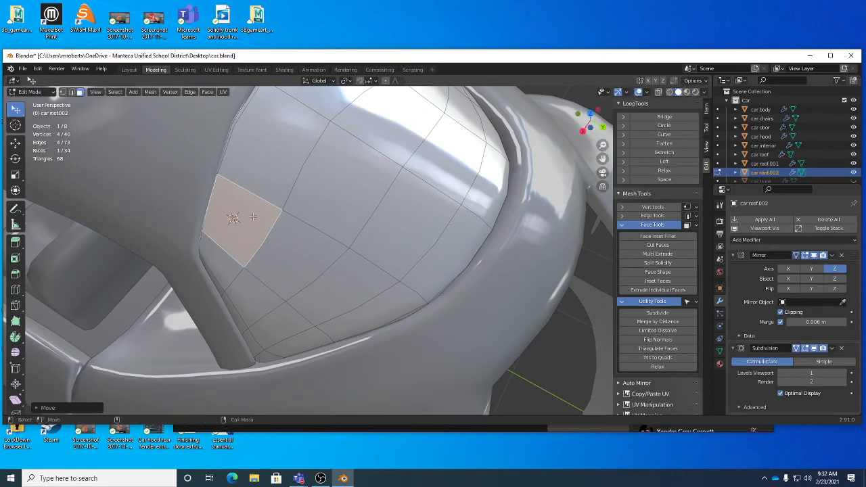
middle_drag(244, 225, 271, 233)
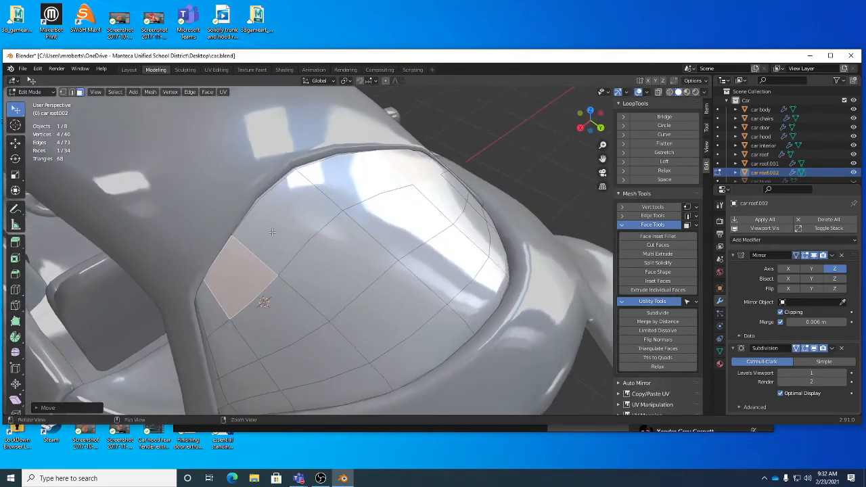
key(2)
drag(252, 249, 259, 245)
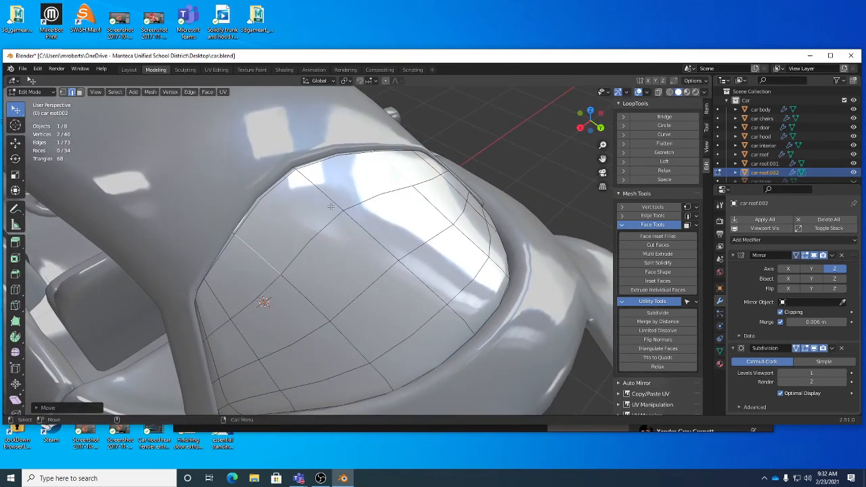
- Check the rear window's fit in Object Mode, and nudge a crosswise edge on its upper part toward the roof
middle_drag(335, 216, 299, 233)
key(Tab)
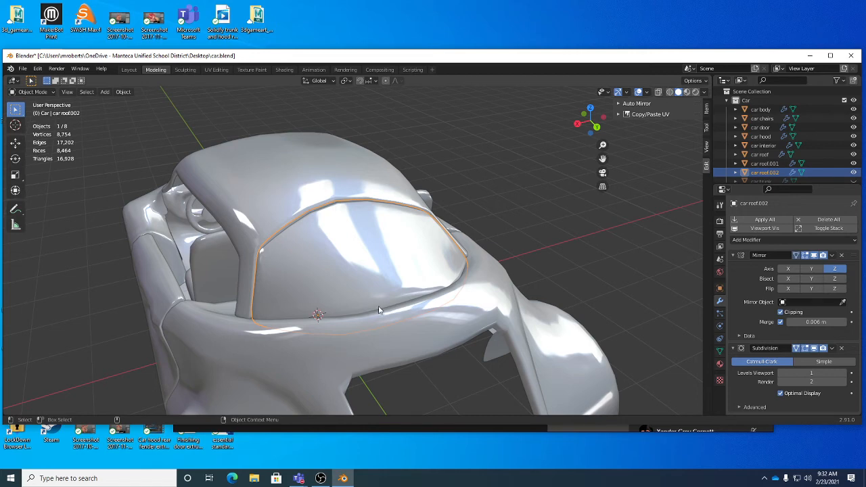
mouse_move(379, 310)
middle_down()
mouse_move(377, 263)
mouse_move(480, 223)
mouse_move(473, 253)
mouse_move(352, 243)
mouse_move(414, 317)
mouse_move(389, 312)
middle_up()
key(Tab)
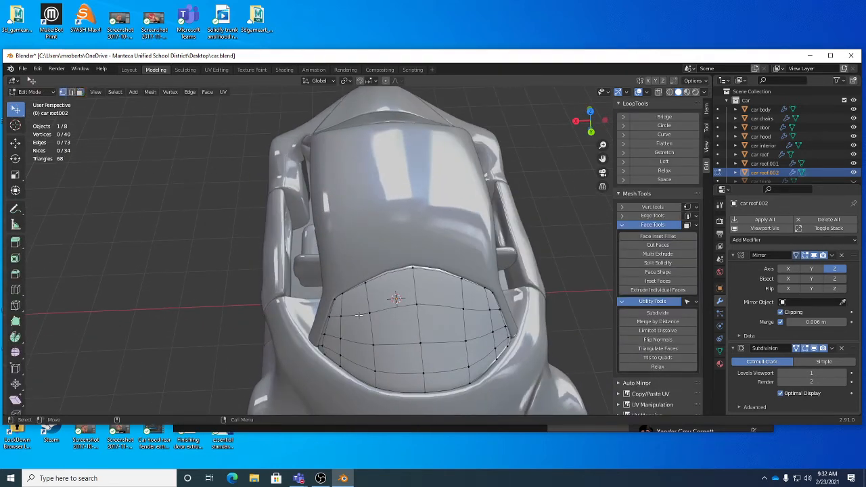
drag(359, 315, 362, 311)
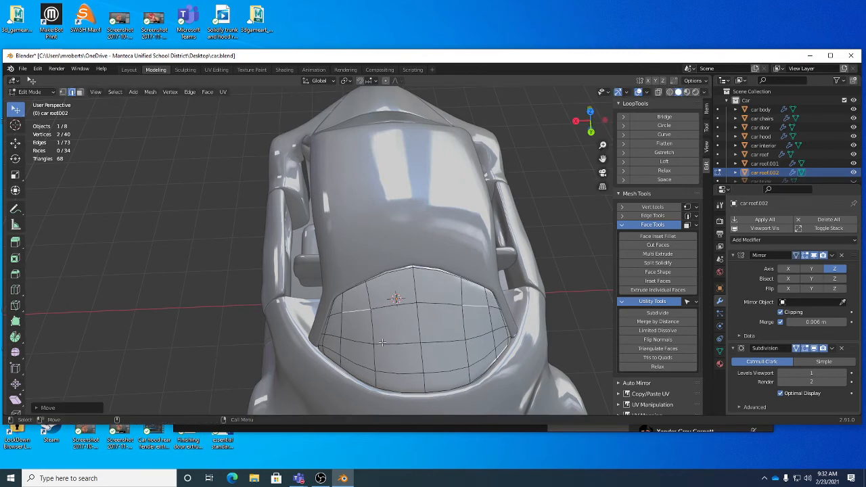
middle_drag(382, 343, 467, 272)
- Select vertices on the window's upper surface, leave Edit Mode and save car.blend
click(458, 274)
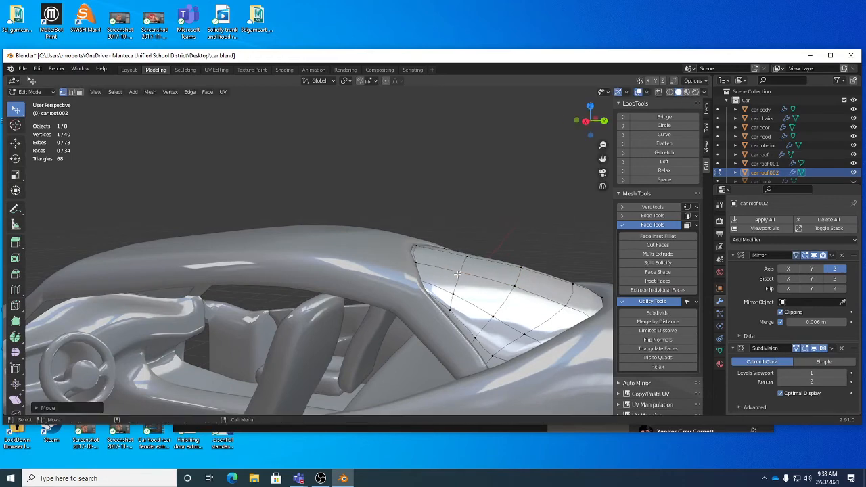
shift+click(518, 269)
middle_drag(518, 269, 449, 303)
key(Tab)
key(ctrl+s)
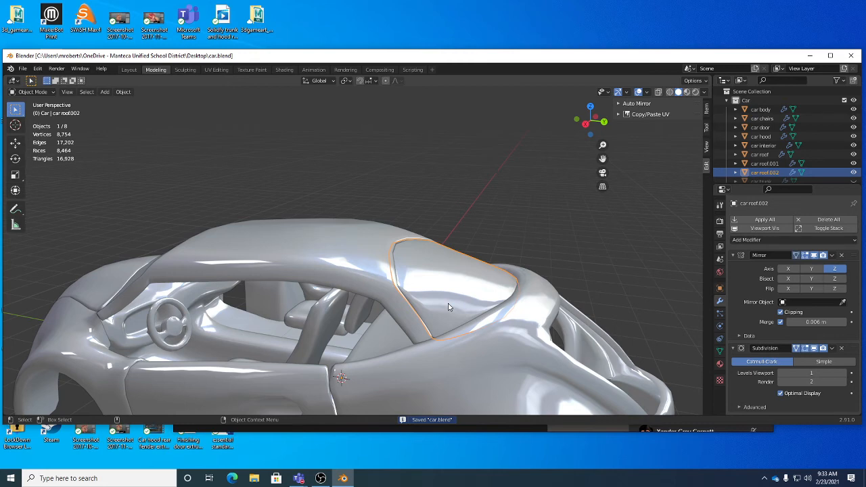
- Deselect the rear window, review its fit and the whole car from several sides, and save the file
middle_drag(448, 275, 406, 275)
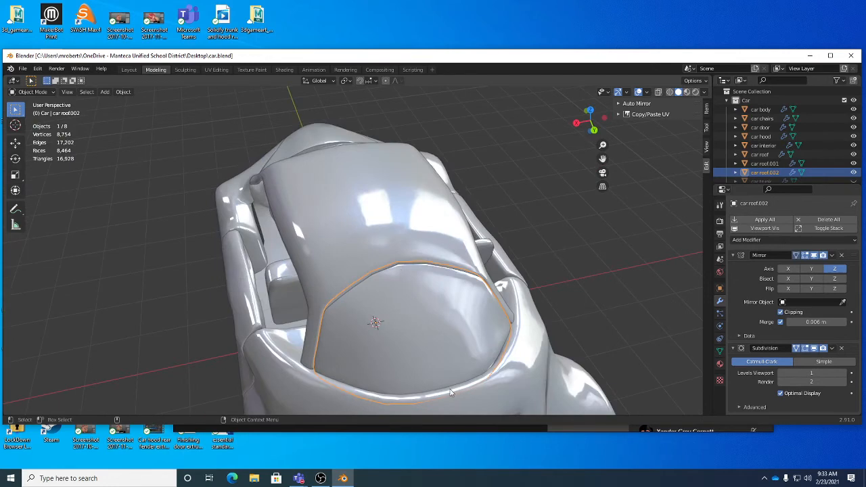
middle_drag(450, 393, 369, 223)
click(522, 207)
middle_drag(455, 297, 292, 276)
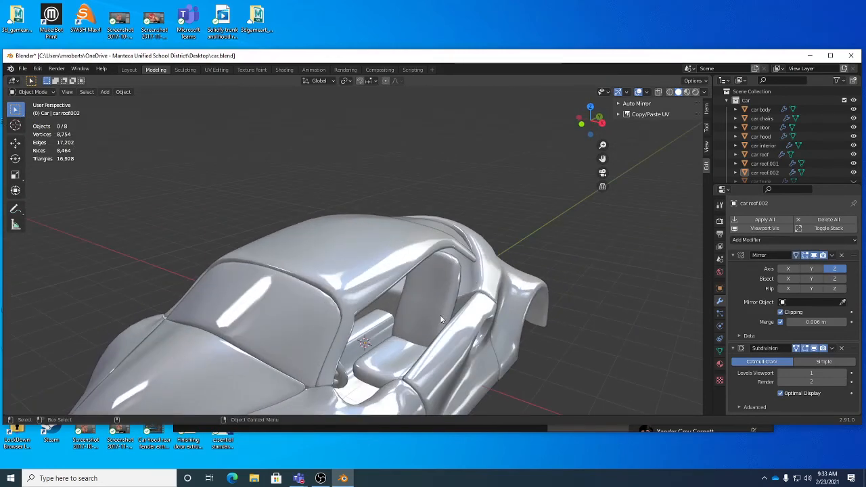
middle_drag(440, 318, 496, 242)
key(ctrl+s)
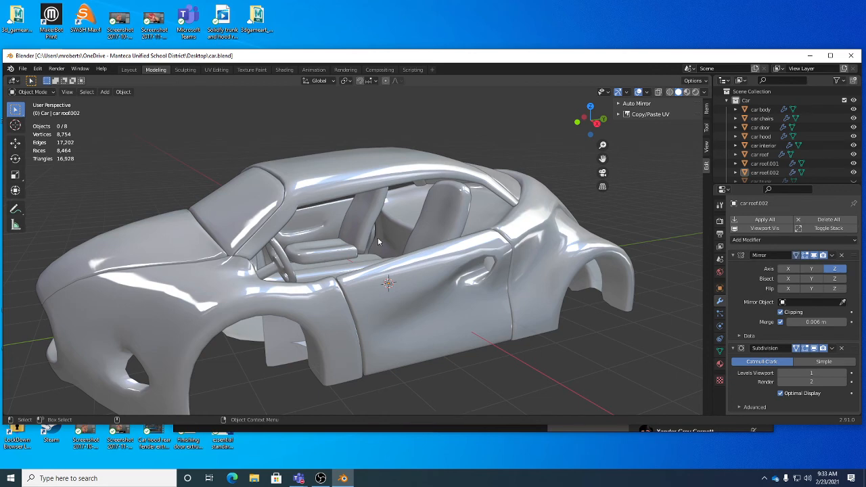
middle_drag(399, 276, 409, 258)
key(ctrl+s)
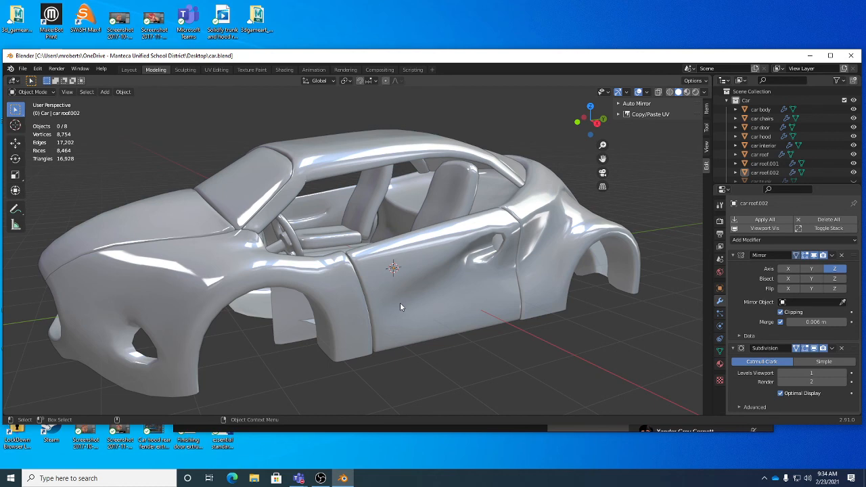
middle_drag(401, 307, 325, 300)
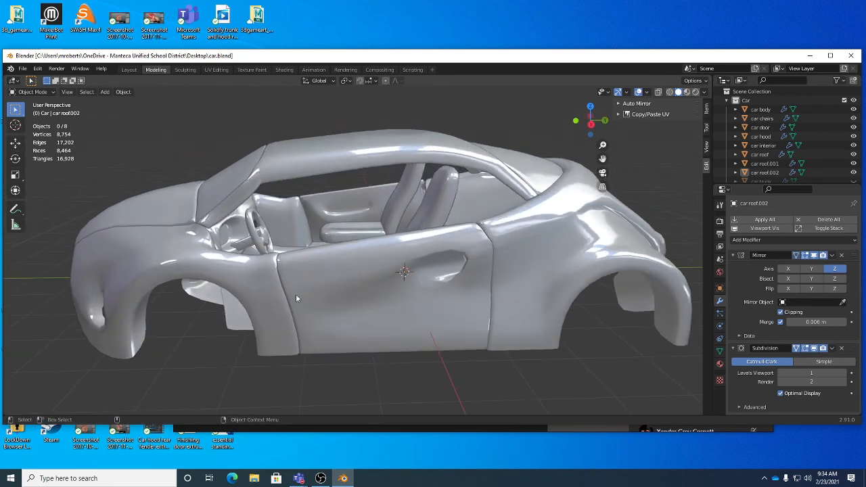
middle_drag(472, 257, 528, 193)
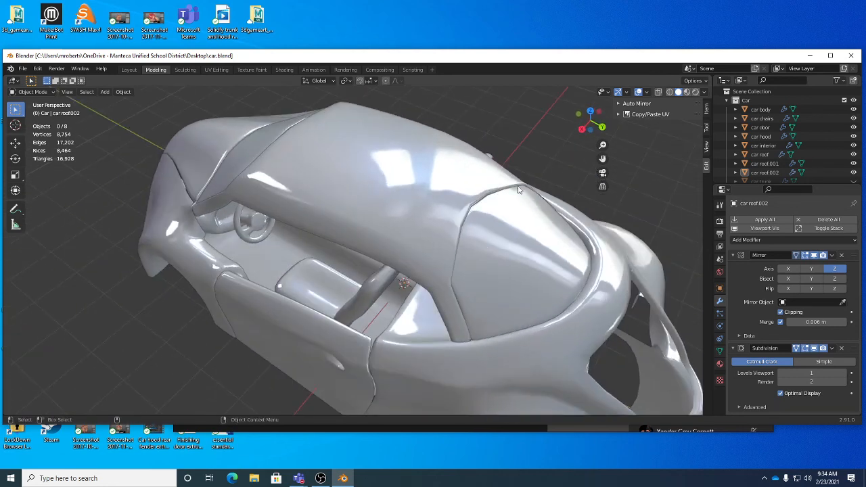
middle_drag(453, 241, 498, 235)
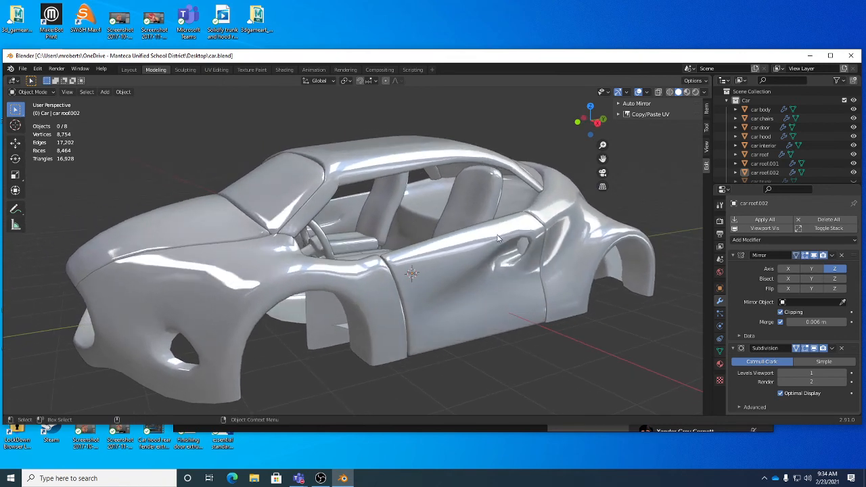
key(ctrl+s)
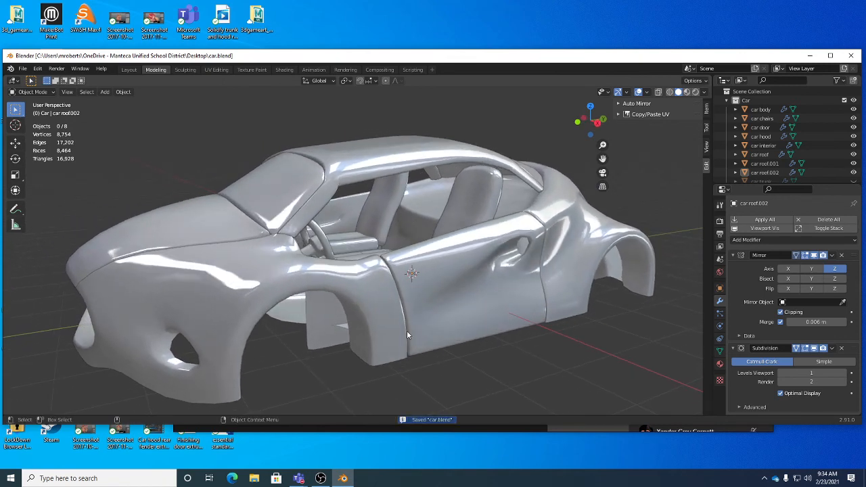
click(321, 478)
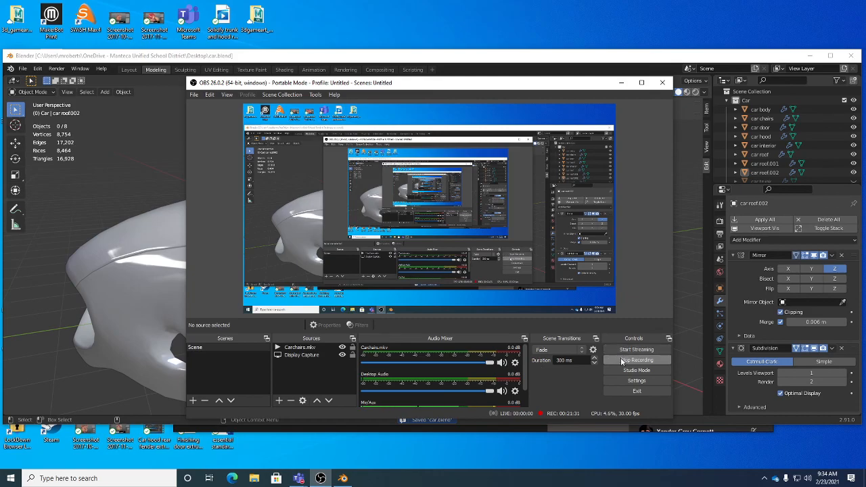